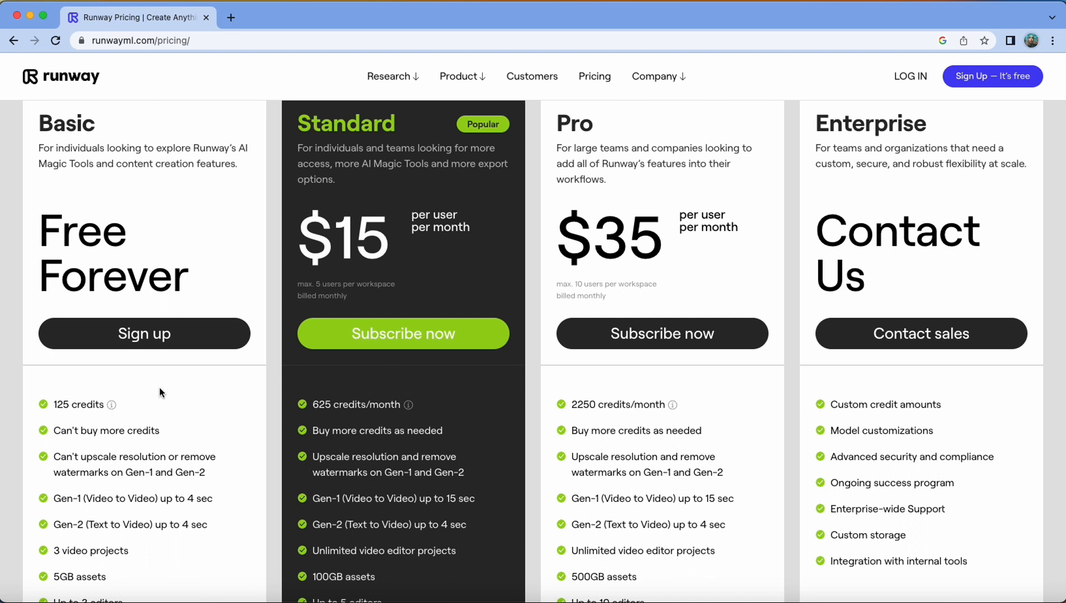
click(161, 337)
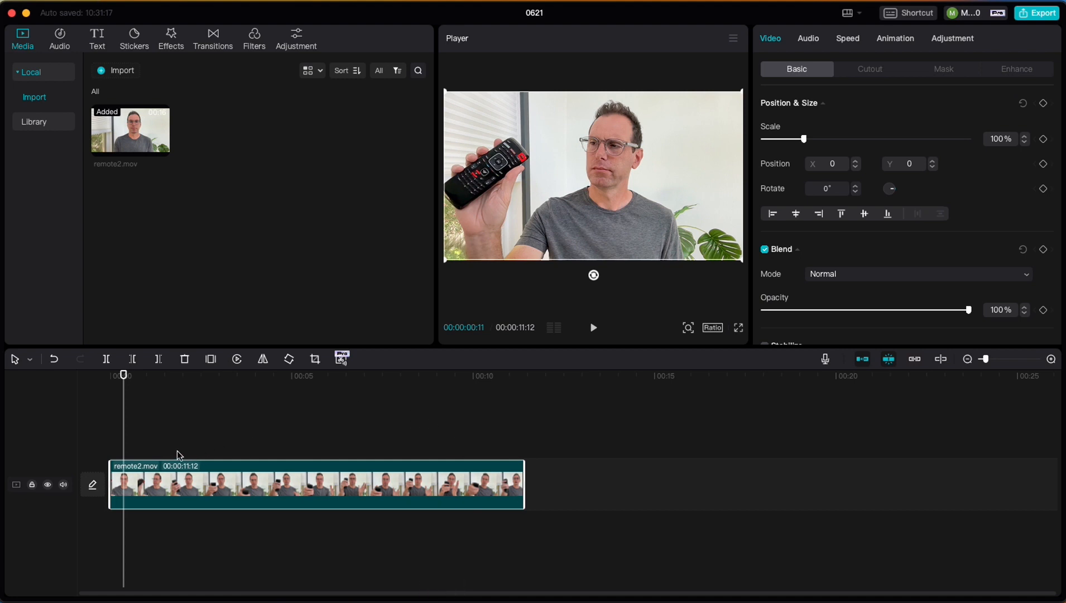
Split the remote2.mov clip on the timeline at 00:00:03:06, where the remote is pointed at the camera
mouse_move(123, 377)
mouse_down()
mouse_move(474, 379)
mouse_move(134, 378)
mouse_up()
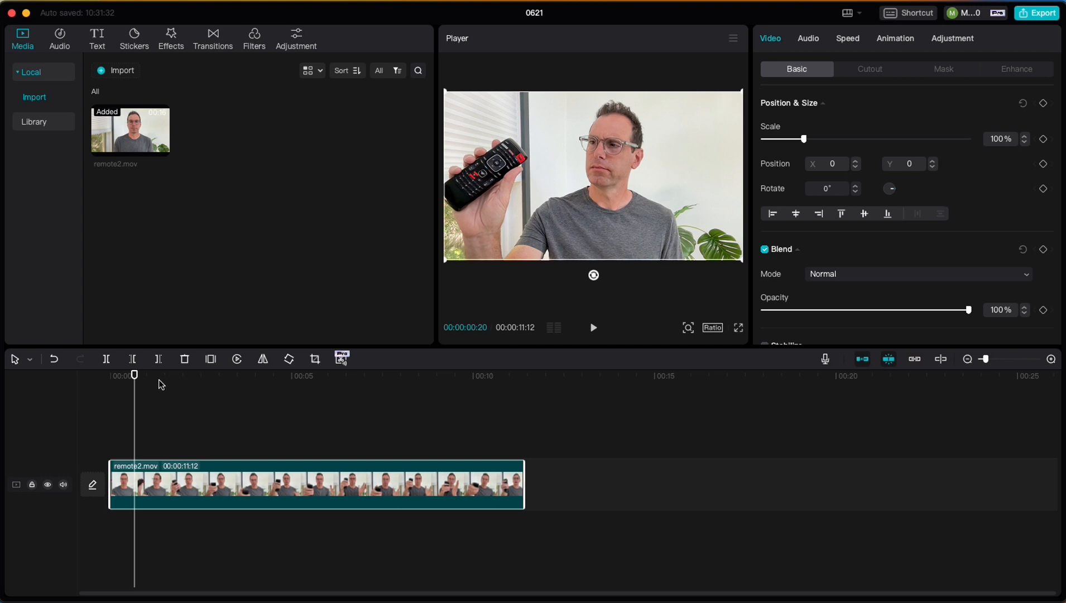
drag(132, 374, 228, 383)
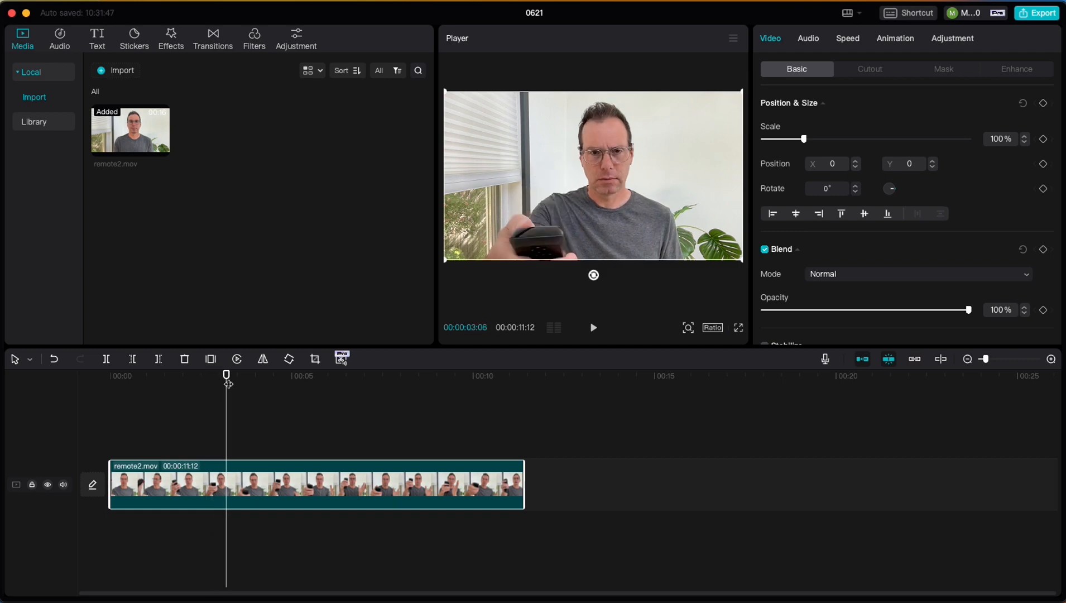
key(b)
click(227, 486)
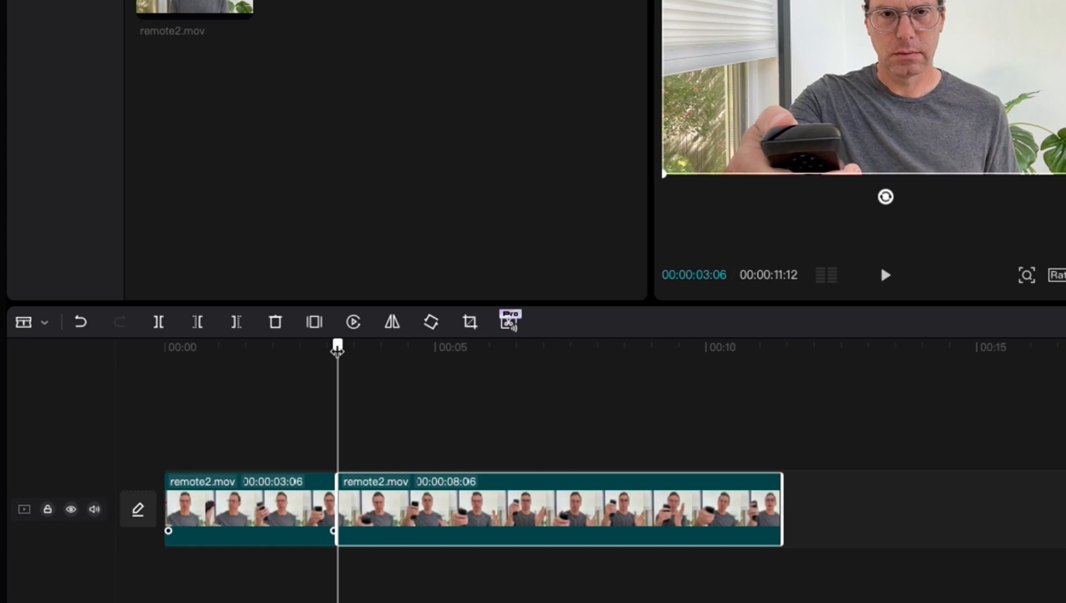
Split the remaining part of the clip at 00:00:05:00 and check both ends of the new segment
drag(225, 374, 233, 377)
drag(348, 349, 434, 348)
click(434, 501)
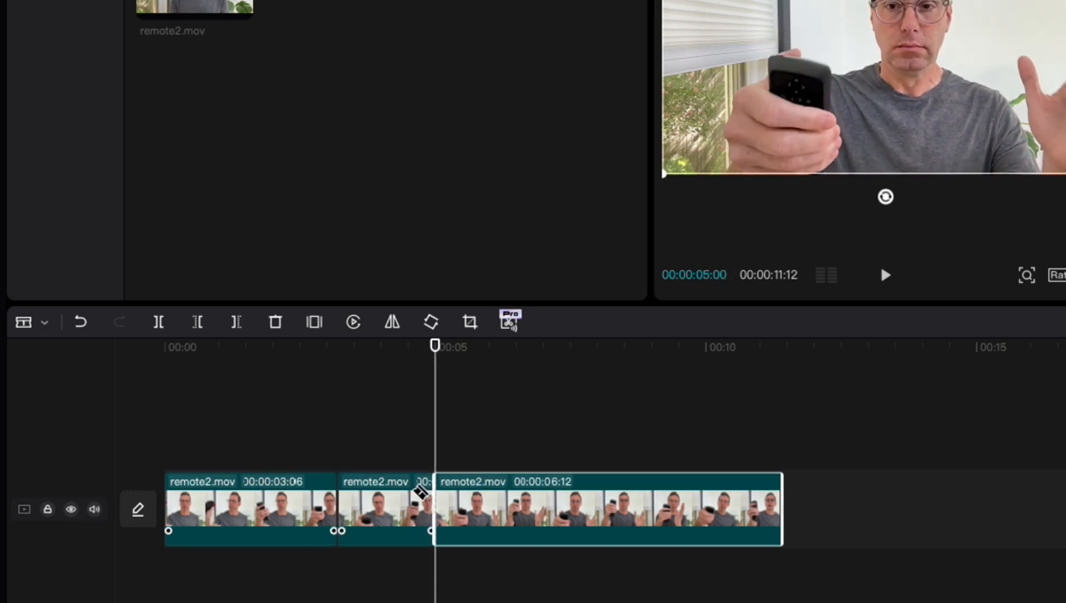
key(Up)
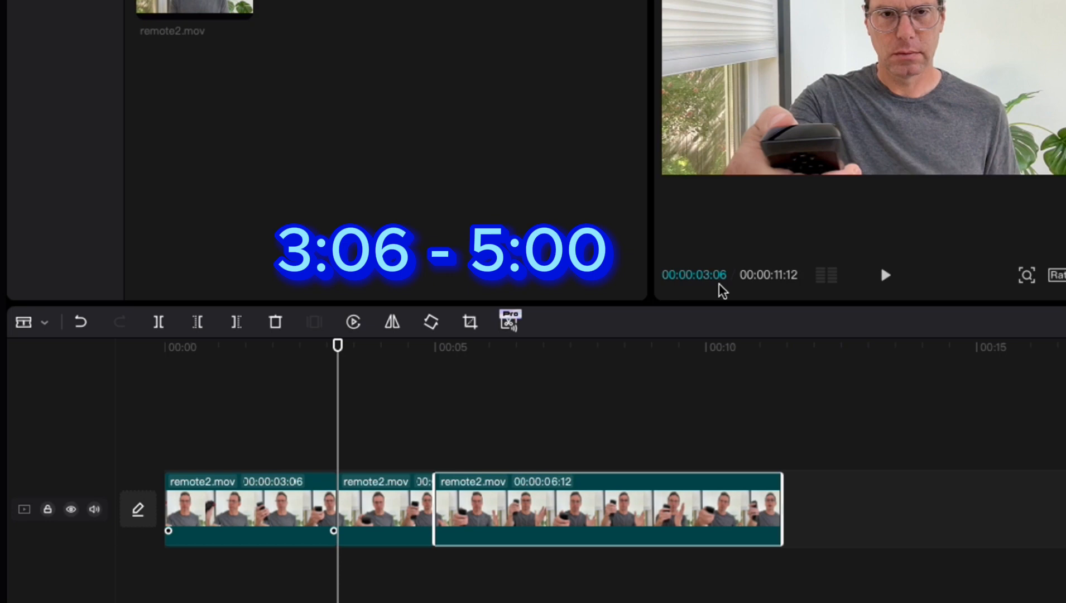
key(Down)
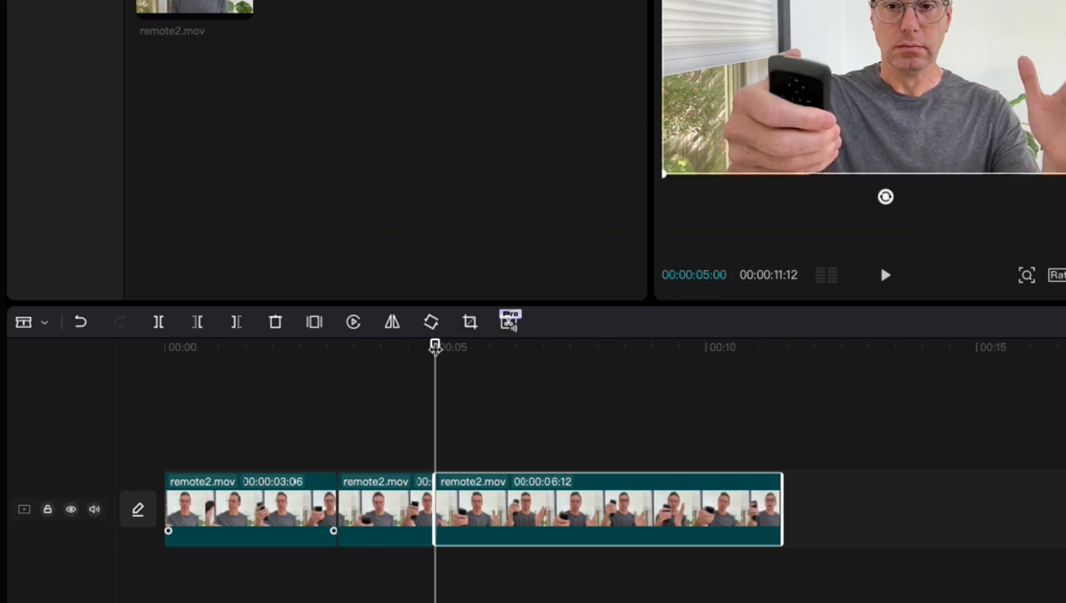
Split the last segment at 00:00:06:24 and check the start and end of the piece before the cut
drag(435, 347, 532, 346)
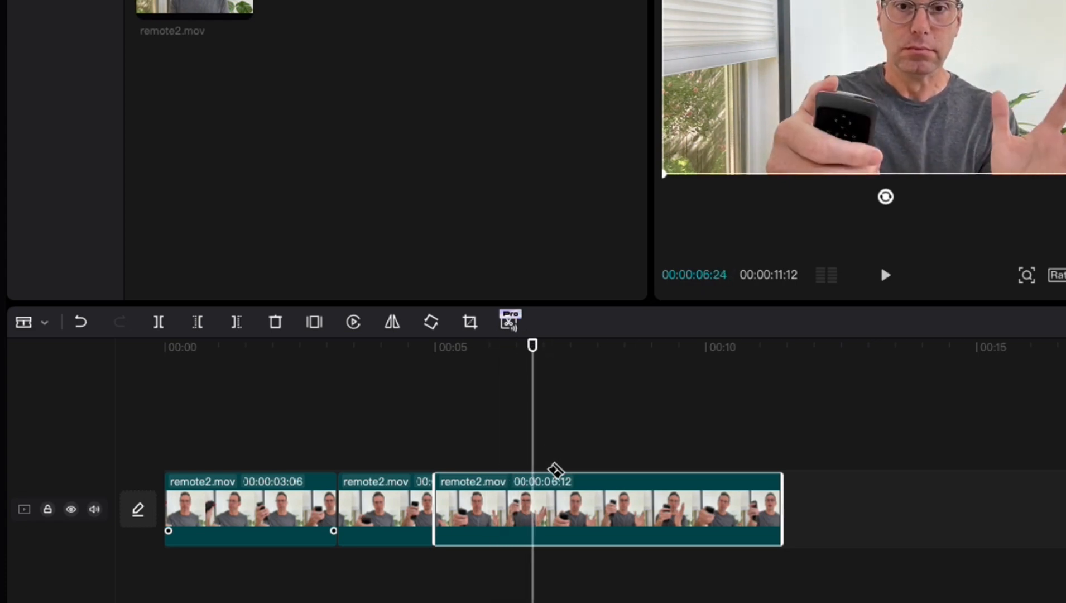
key(super+b)
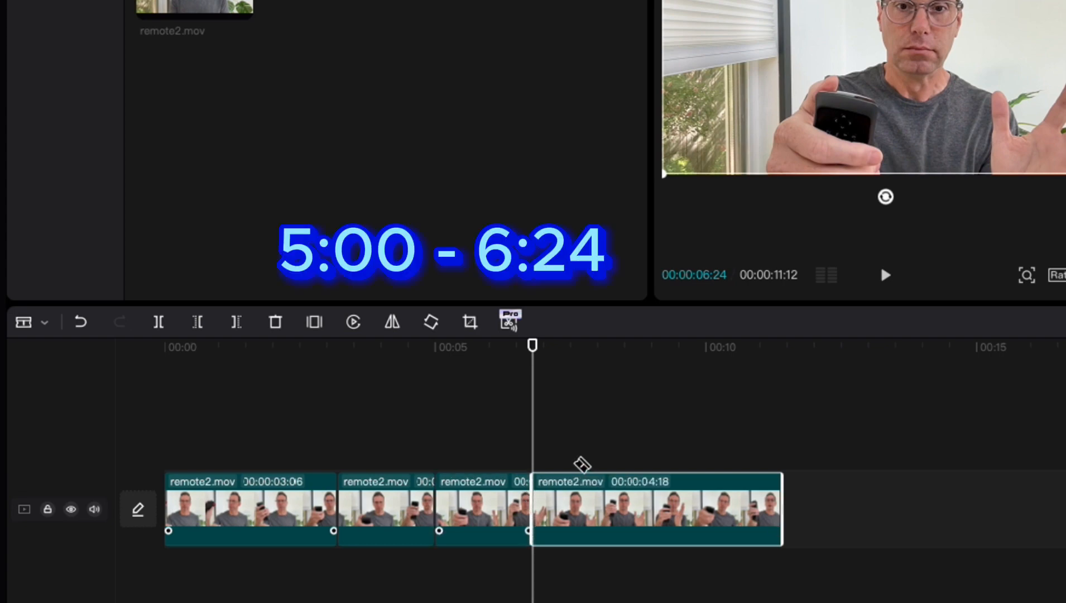
key(Up)
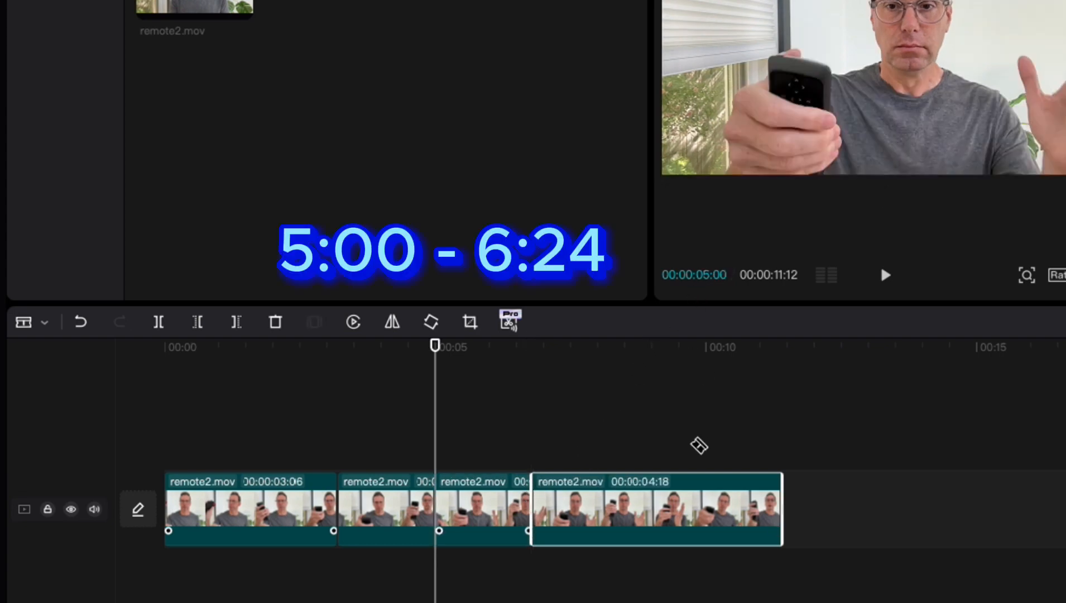
key(Down)
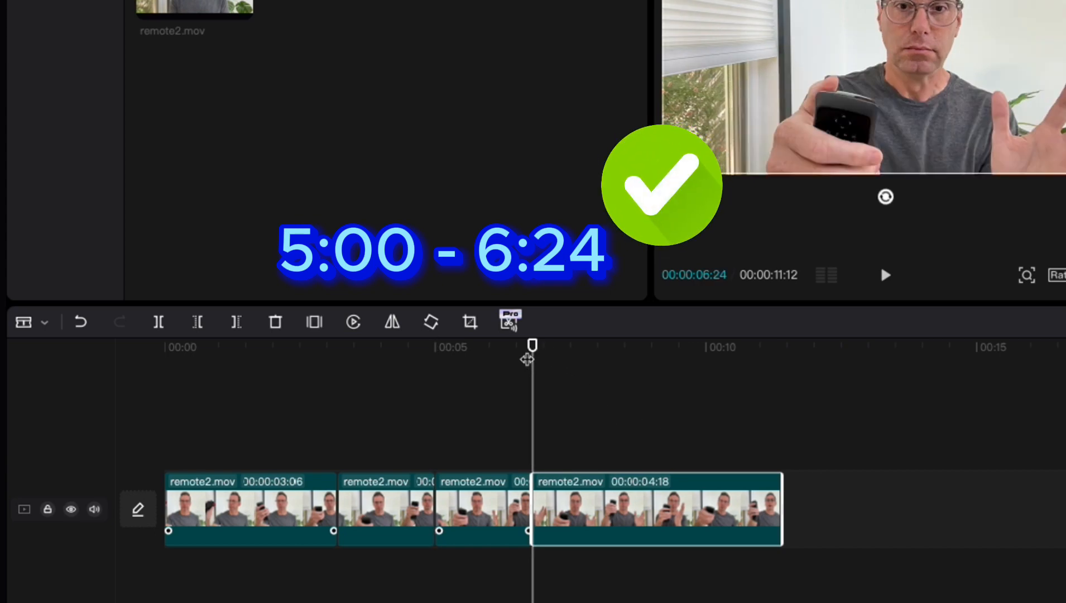
Split the last segment at 00:00:08:09 and step between the cuts to check the new piece
drag(532, 347, 614, 347)
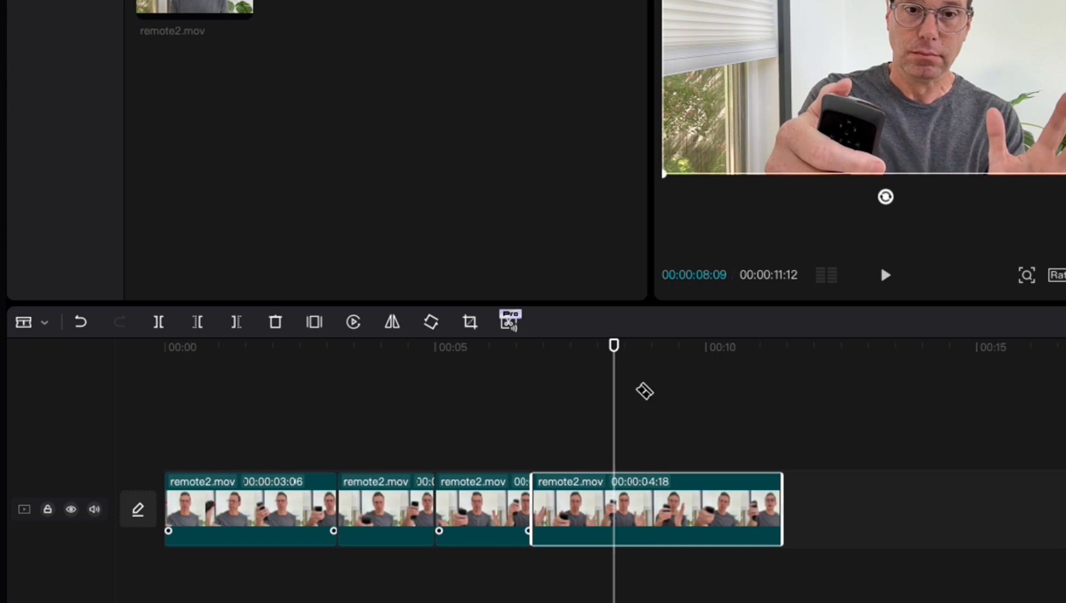
click(614, 508)
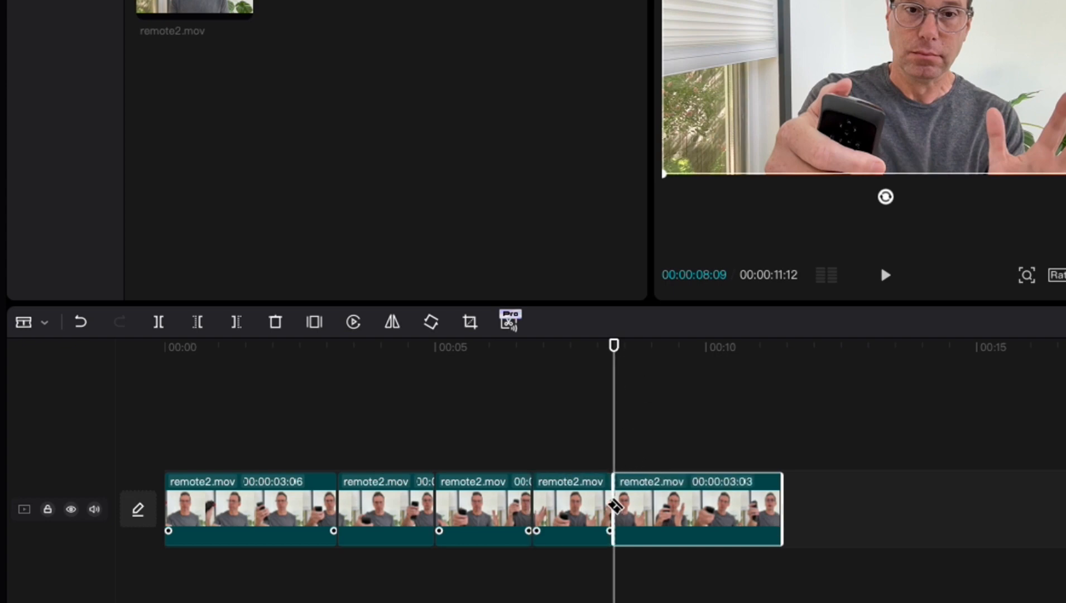
key(Up)
key(Down)
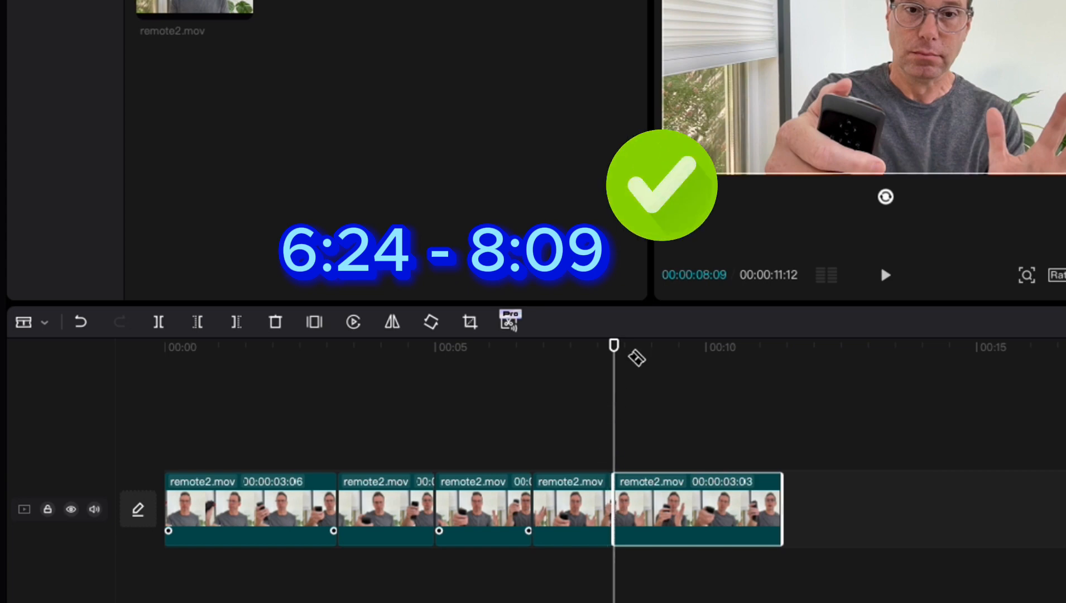
Split the last segment at 00:00:09:23 and check the piece's start and end frames
drag(617, 350, 692, 349)
click(692, 489)
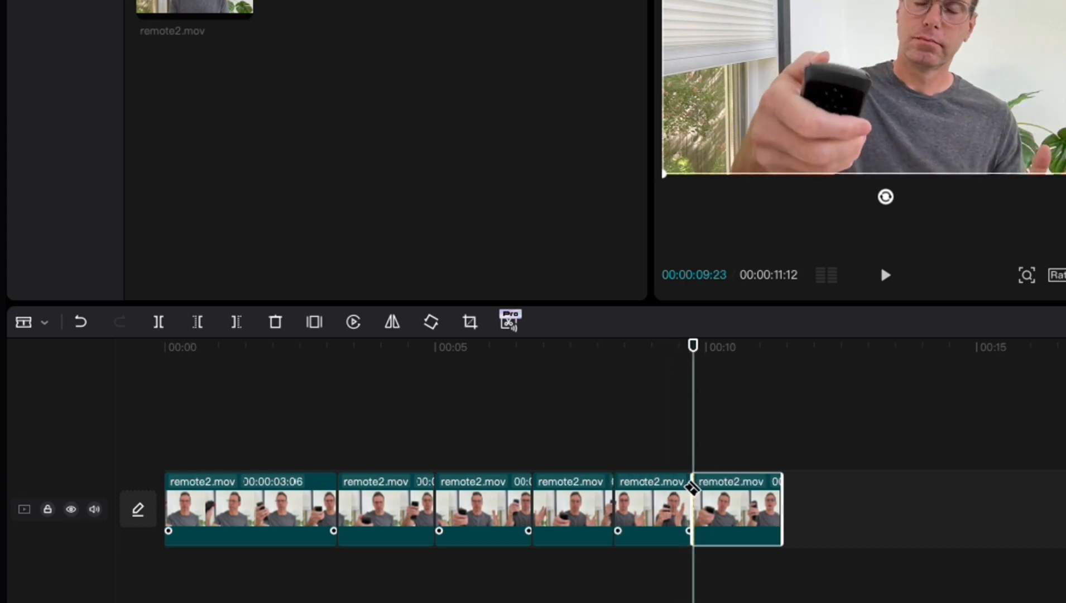
key(Up)
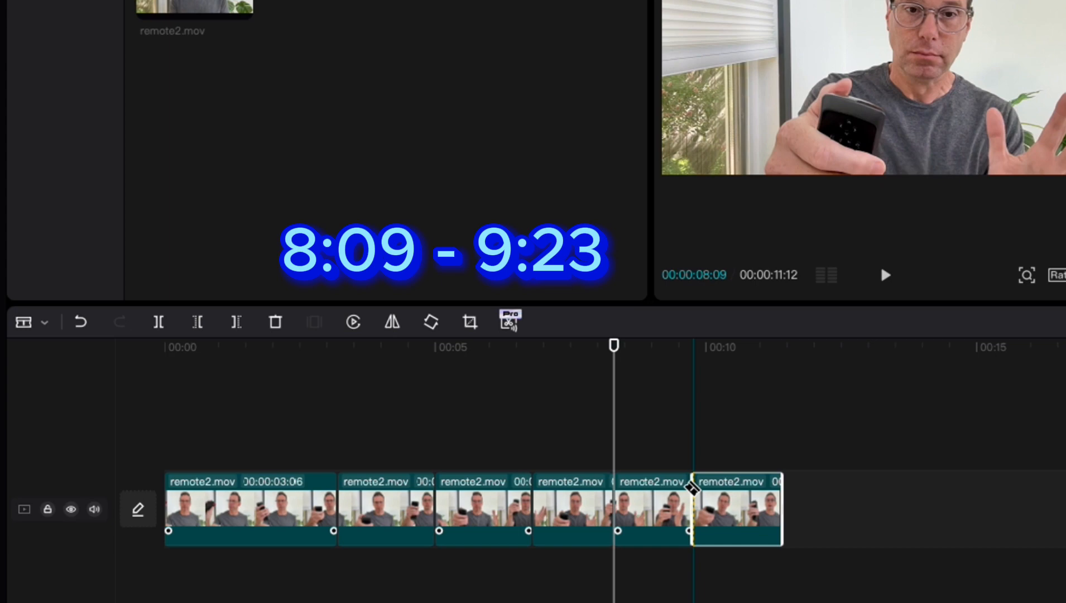
key(Down)
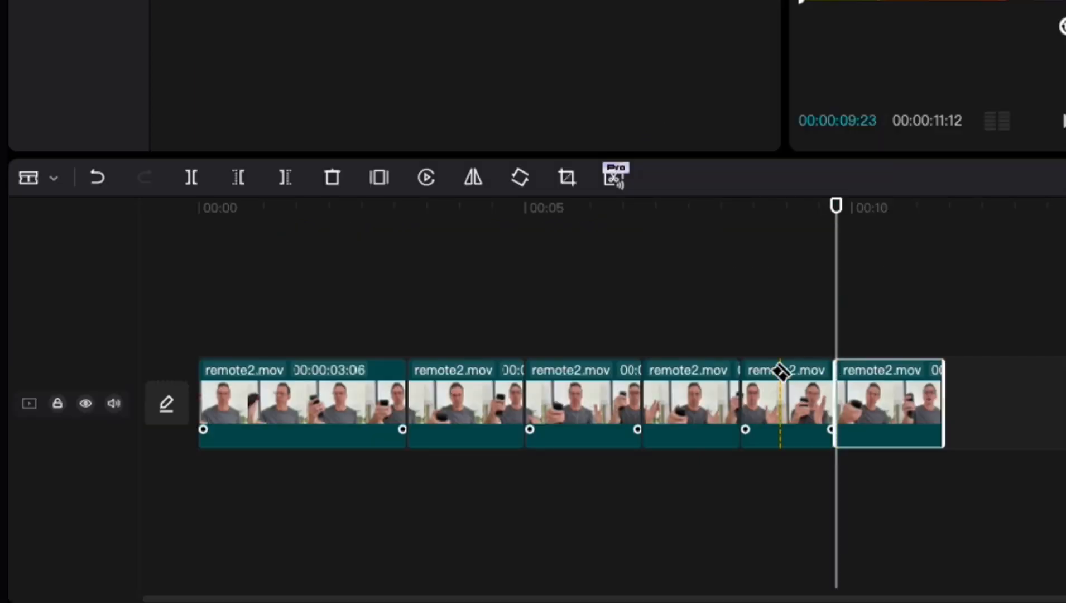
Mark the second segment as the export range, with the in point at 00:00:03:06 and the out point at 00:00:05:00
drag(438, 220, 763, 235)
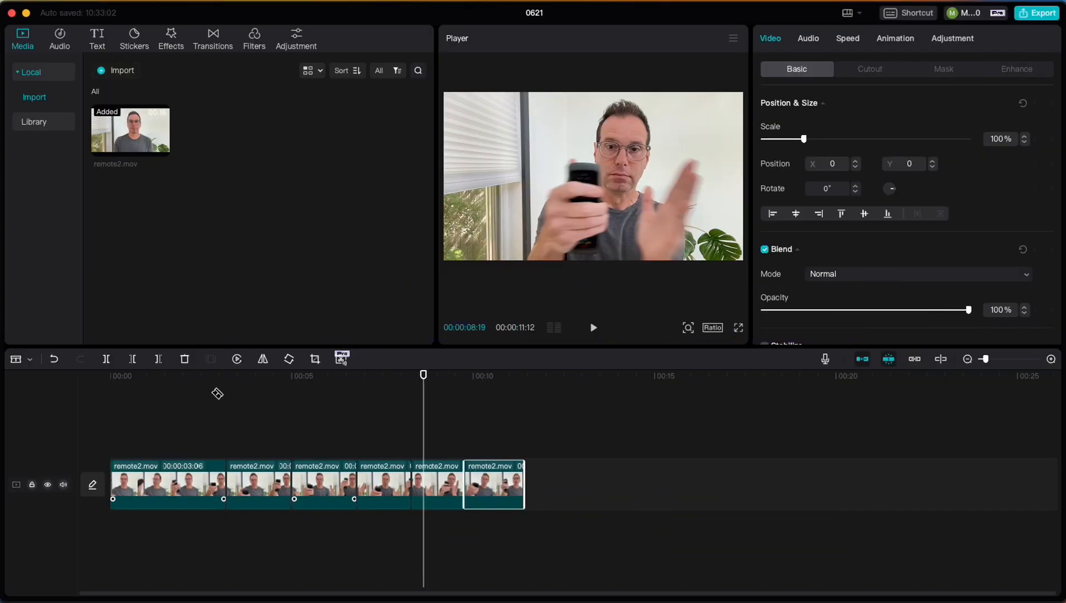
click(385, 225)
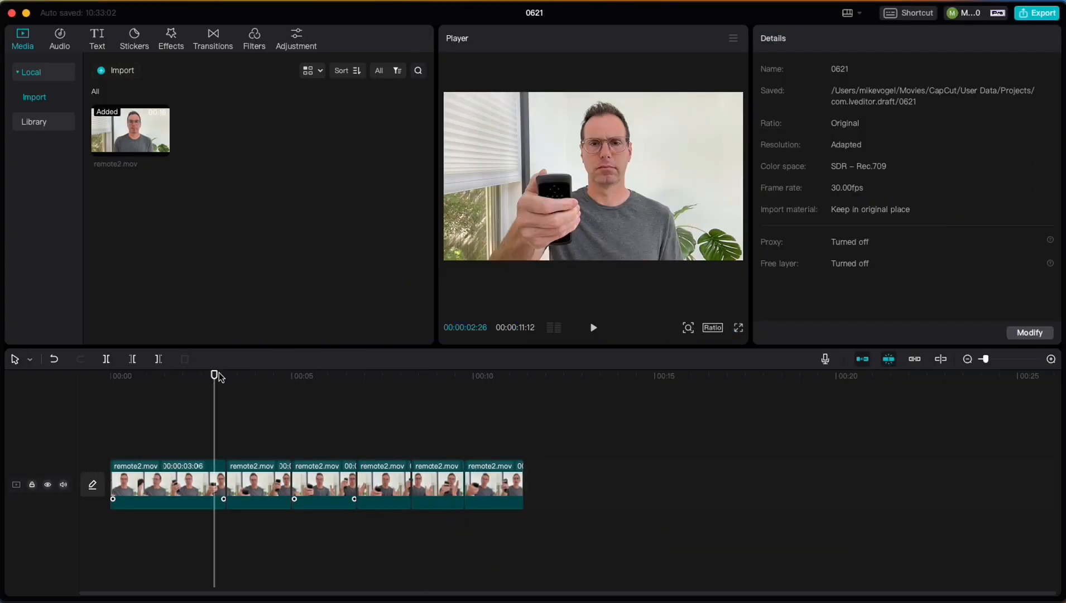
drag(219, 374, 220, 379)
key(i)
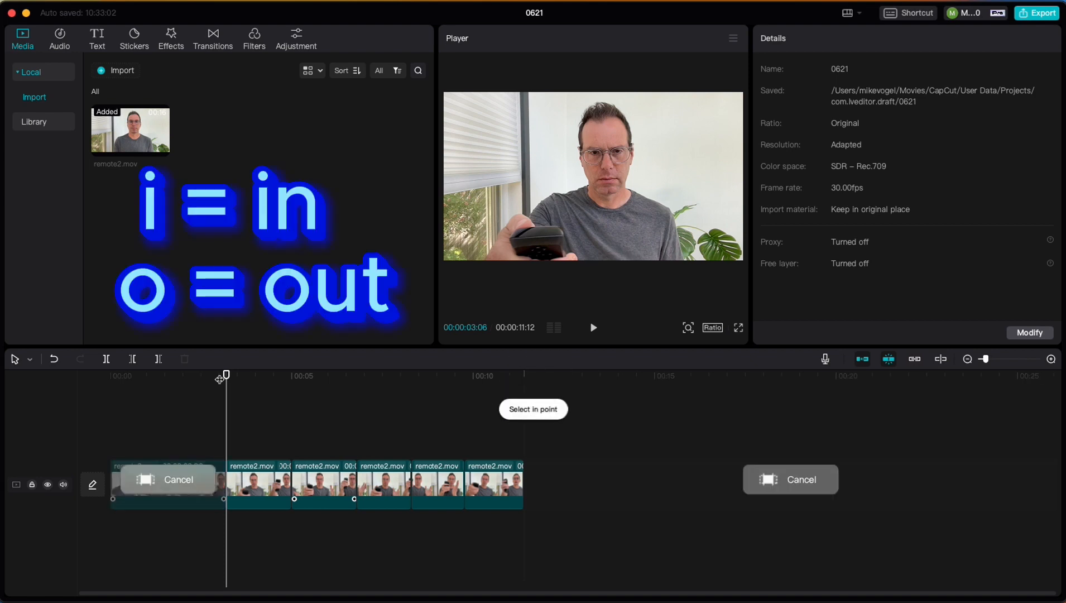
key(Down)
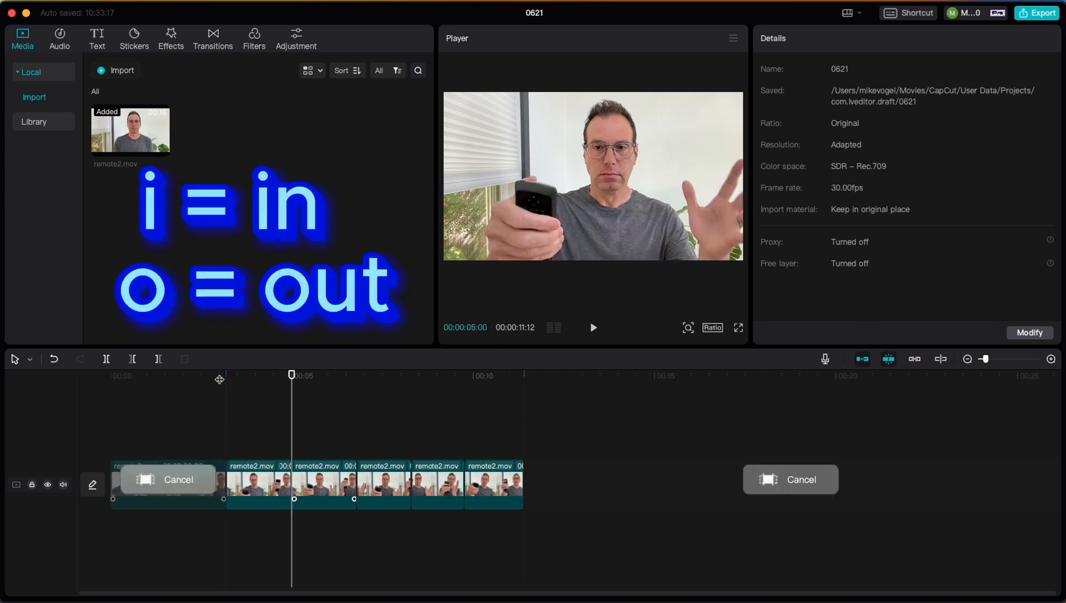
key(o)
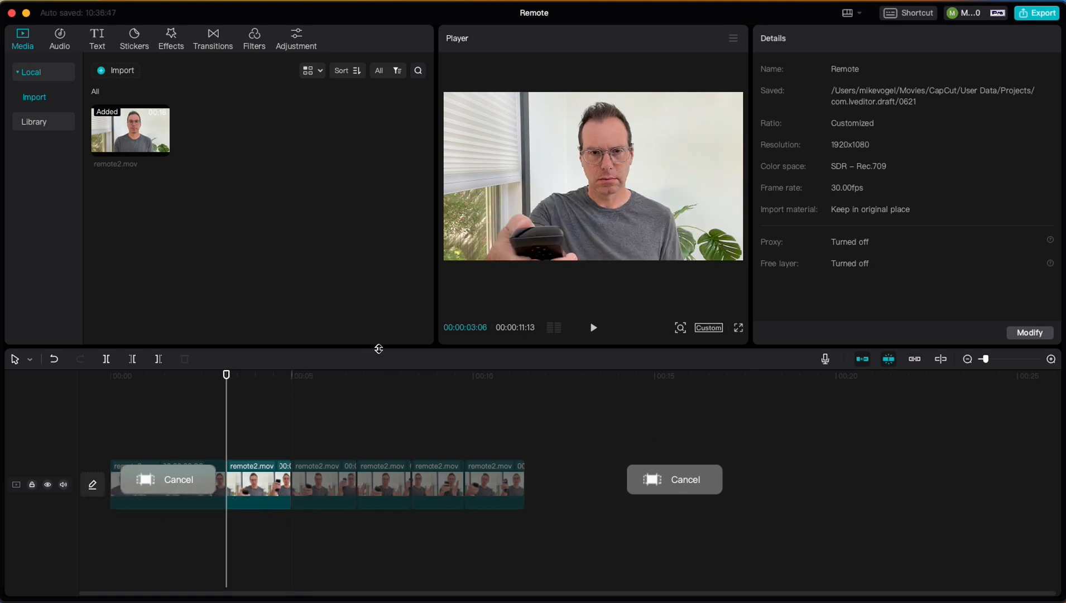
Export the marked range as an mp4 video titled Remote1 and close the export dialog without publishing
click(1045, 16)
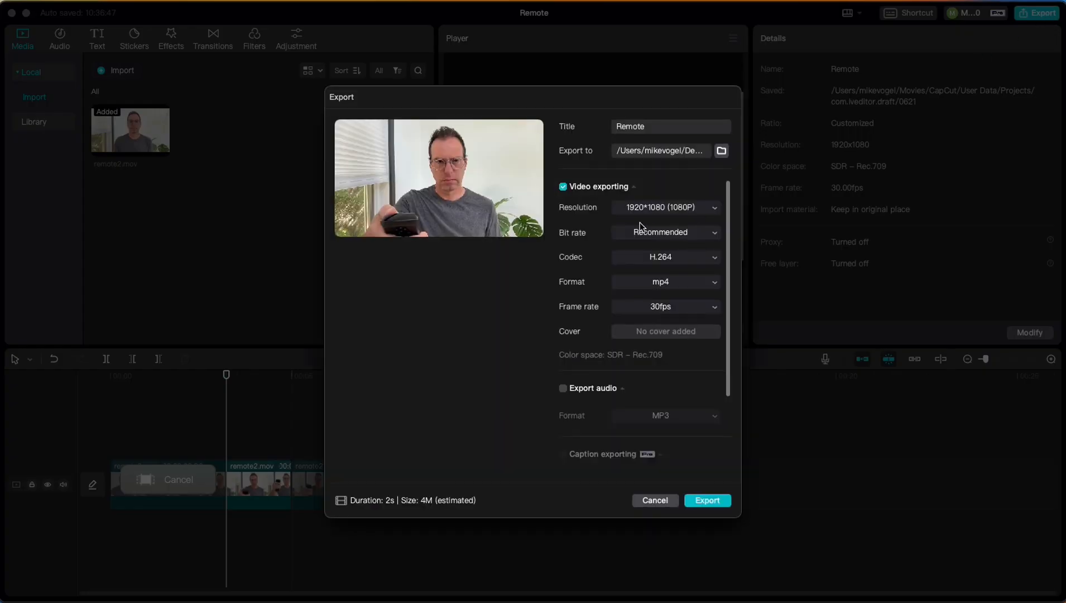
click(663, 127)
text(1)
mouse_move(347, 125)
click(709, 500)
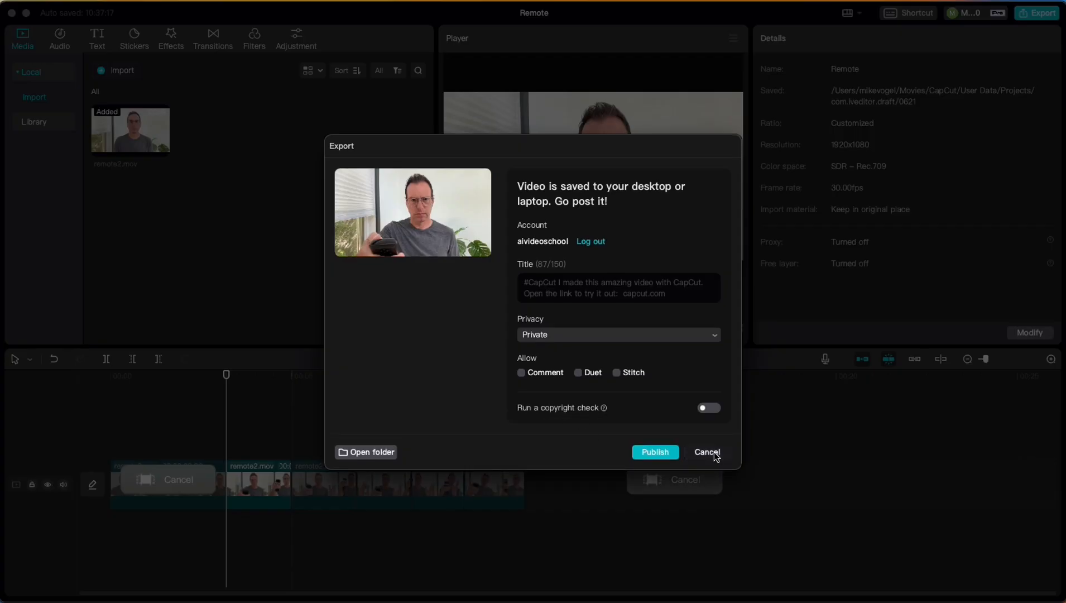
click(714, 452)
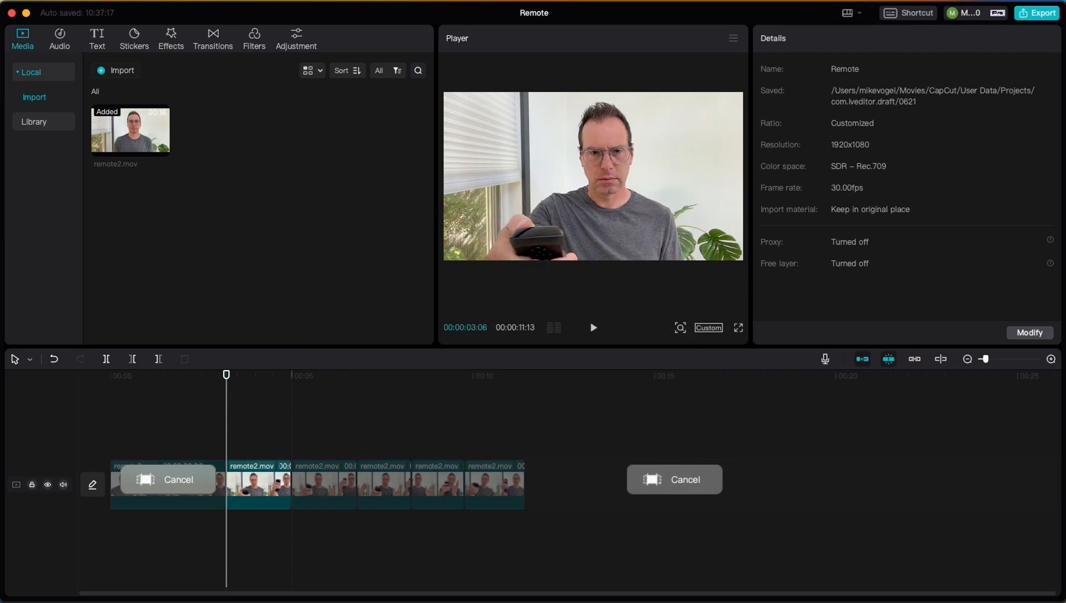
Switch to Finder to check the exported Remote1.mp4 in the for gen-1 folder, and move the window out of the way
key(super+Tab)
click(488, 195)
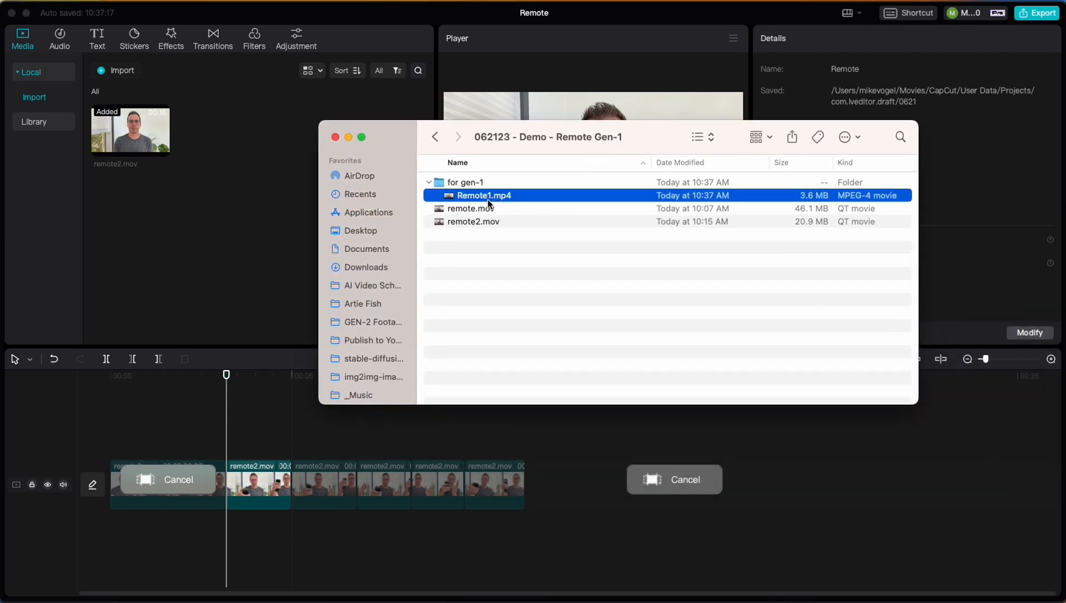
drag(390, 136, 1065, 302)
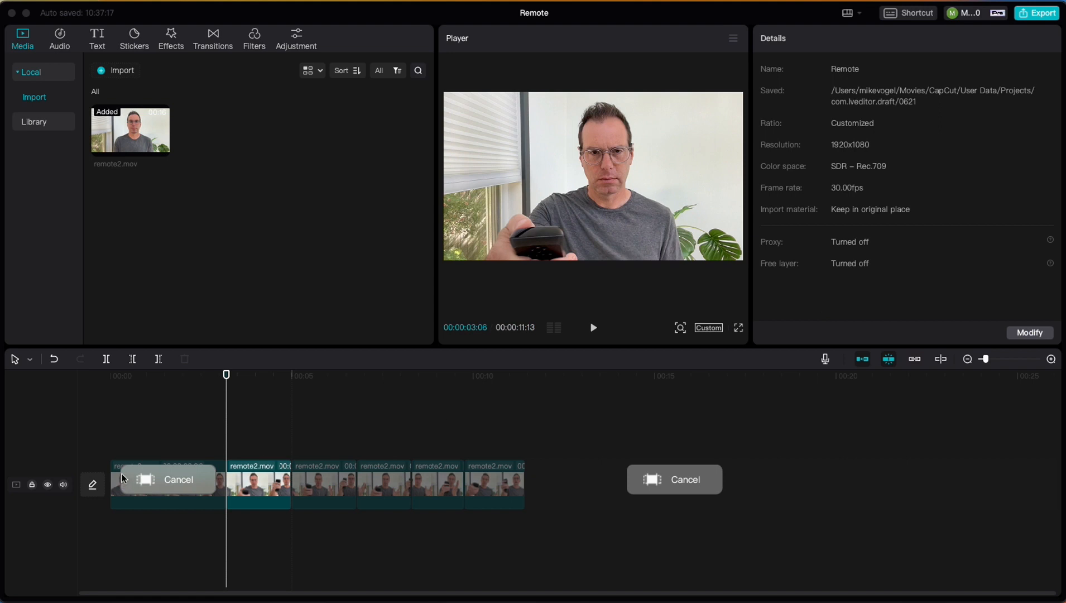
Mark the third segment as the export range, with the in point at 00:00:05:00 and the out point at 00:00:06:24
click(271, 379)
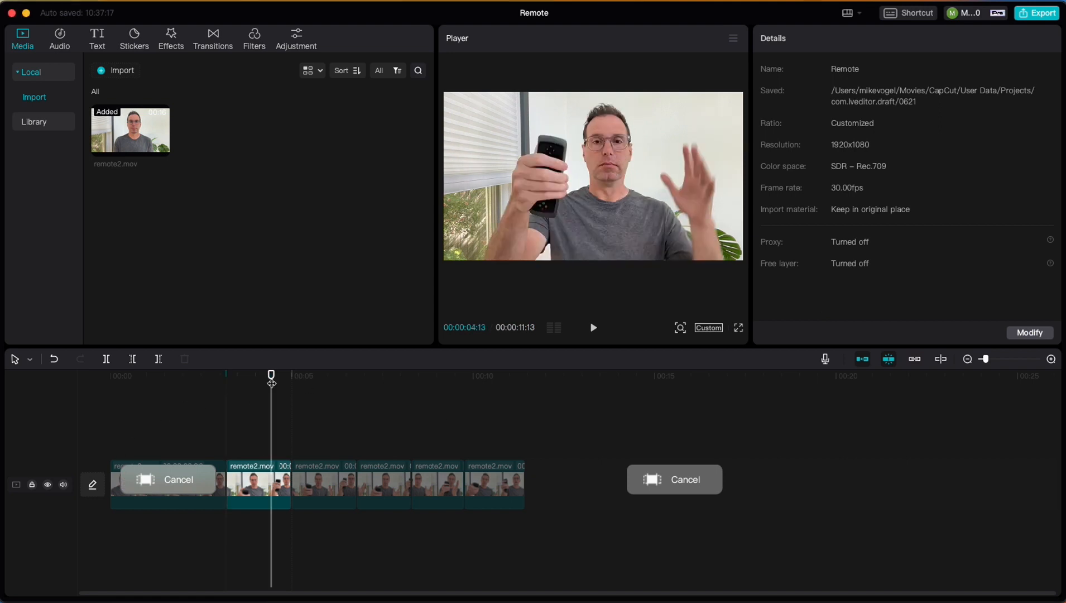
key(Up)
key(Down)
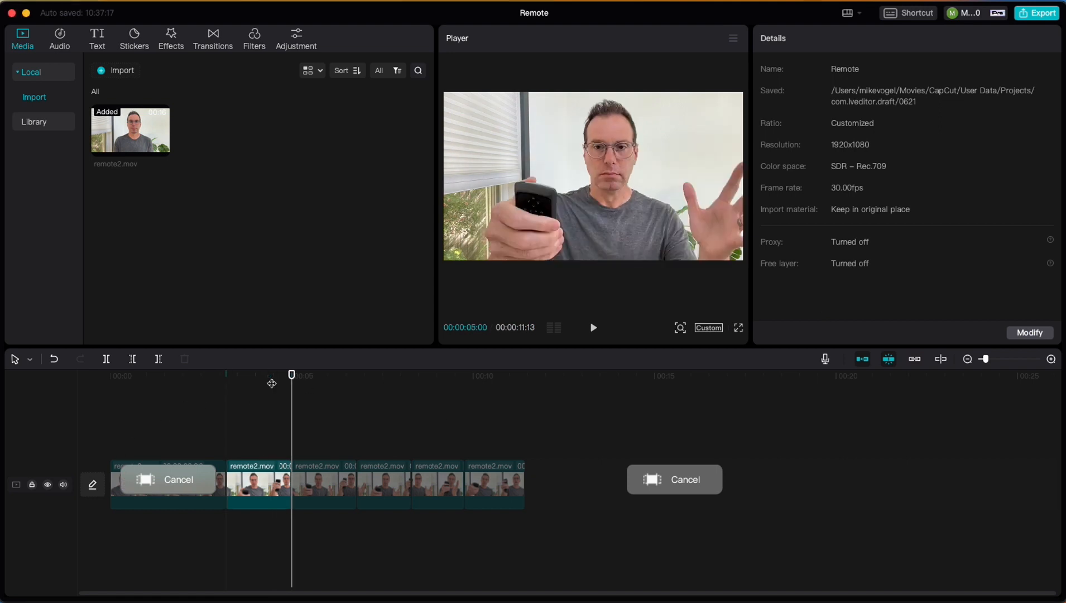
key(Down)
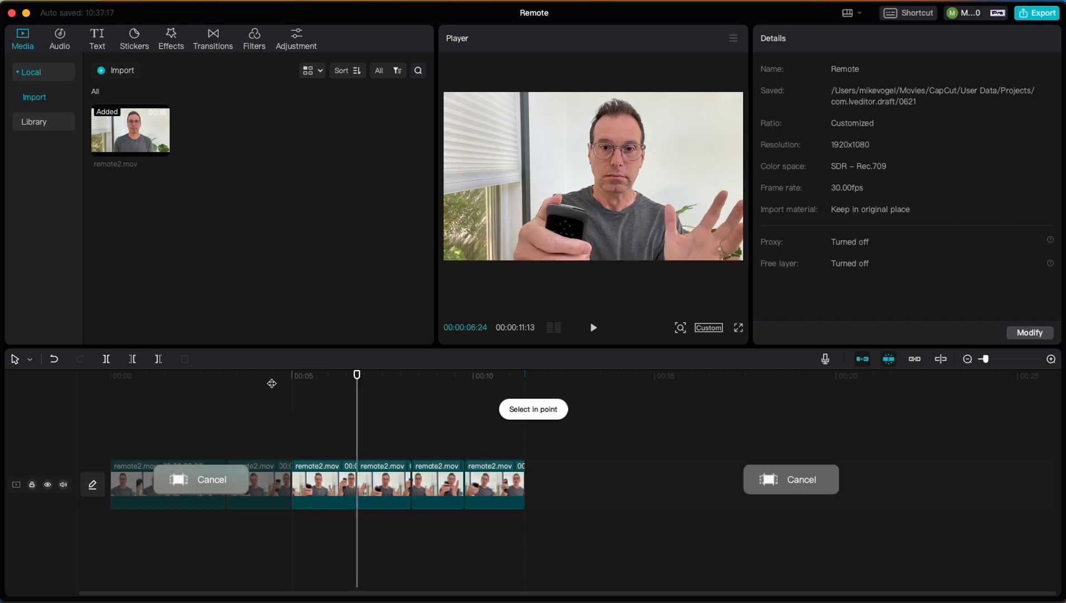
key(o)
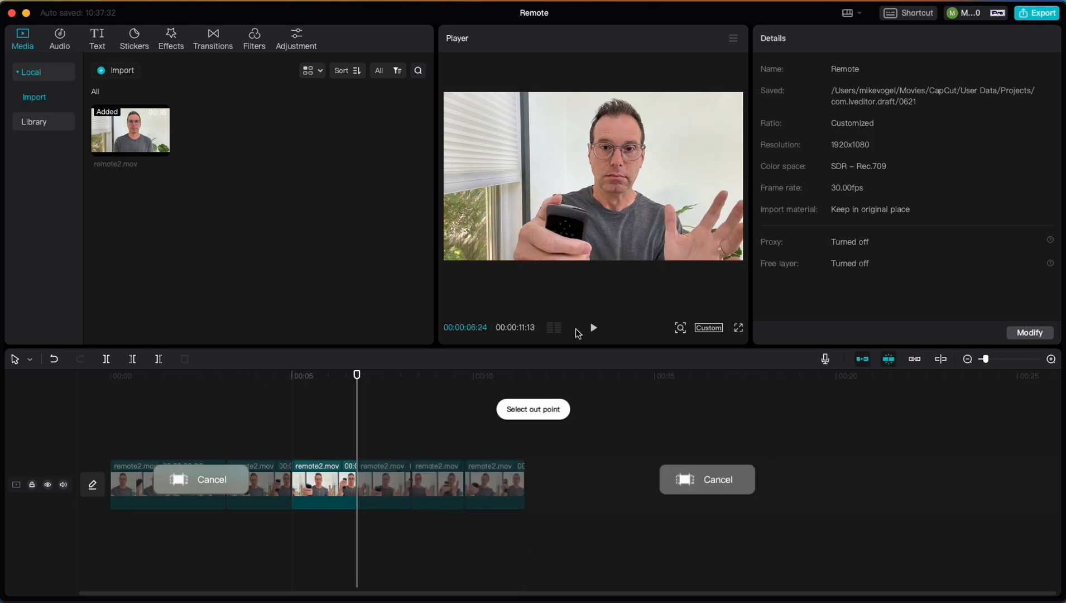
Export the marked range as an mp4 video titled Remote2 and close the export dialog without publishing
click(1039, 13)
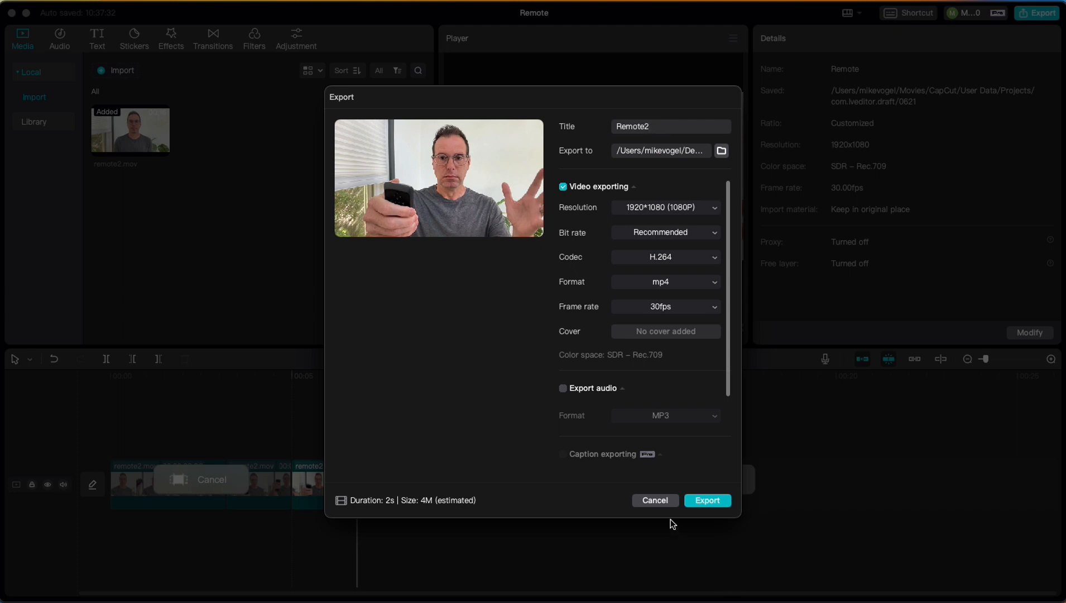
click(707, 500)
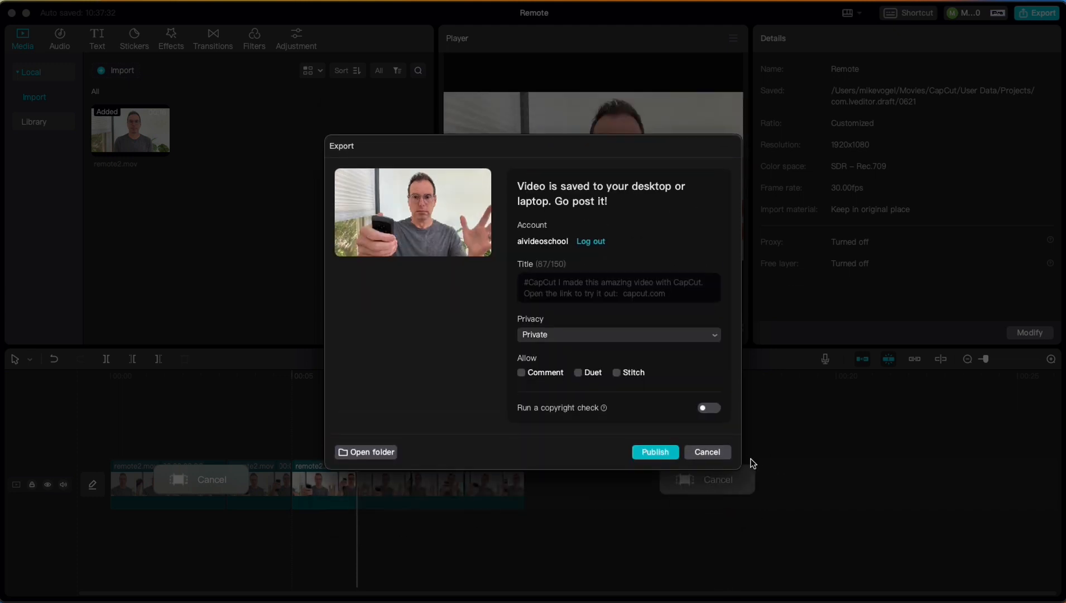
click(707, 452)
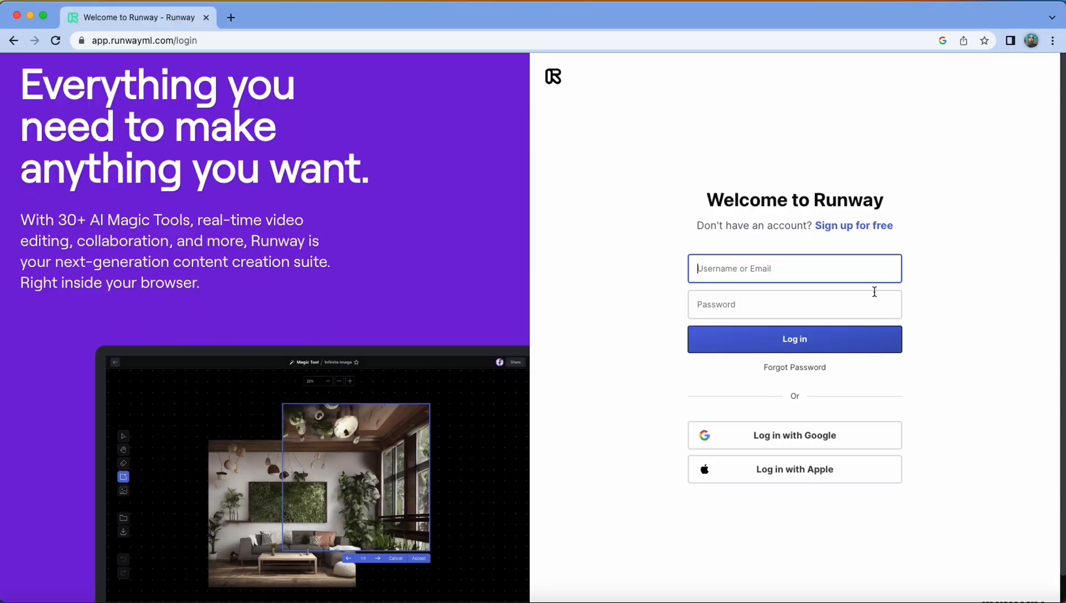
Log in to Runway with the Google account and choose the Free plan after switching the plan prices to monthly billing
click(799, 437)
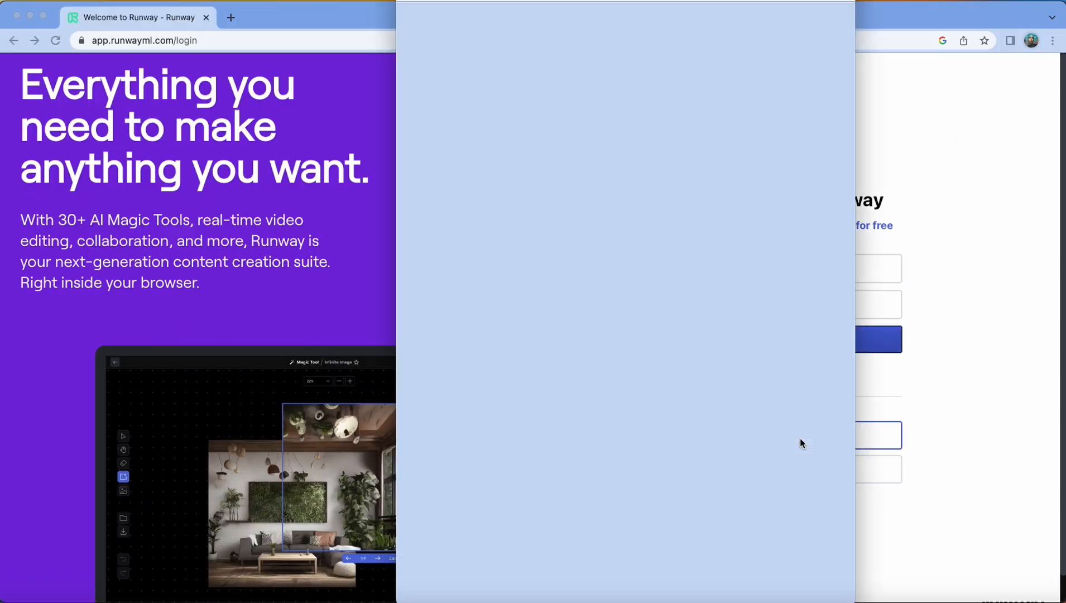
click(768, 304)
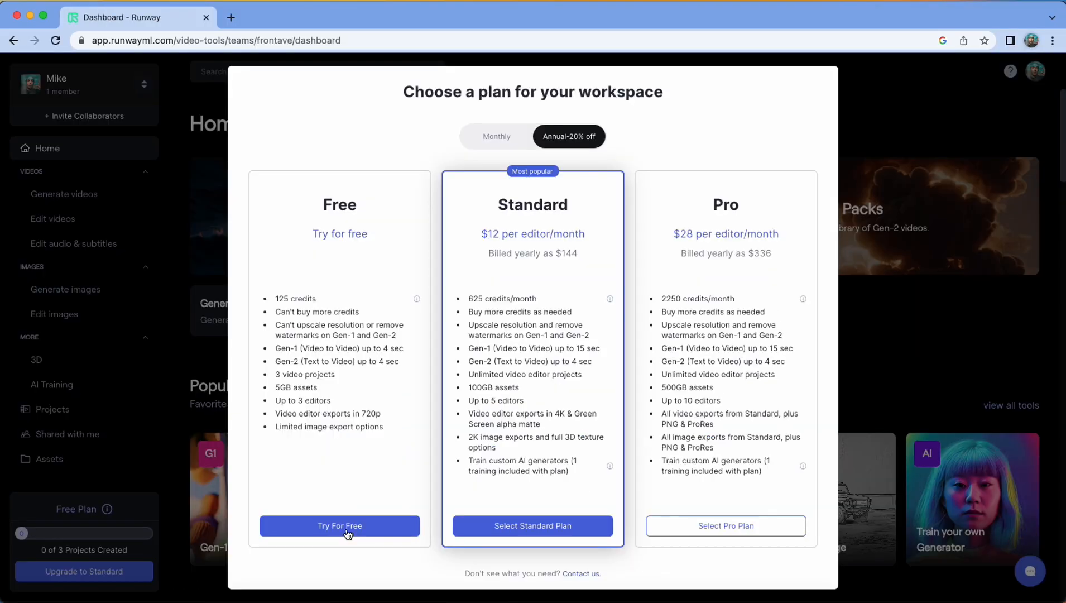
click(484, 140)
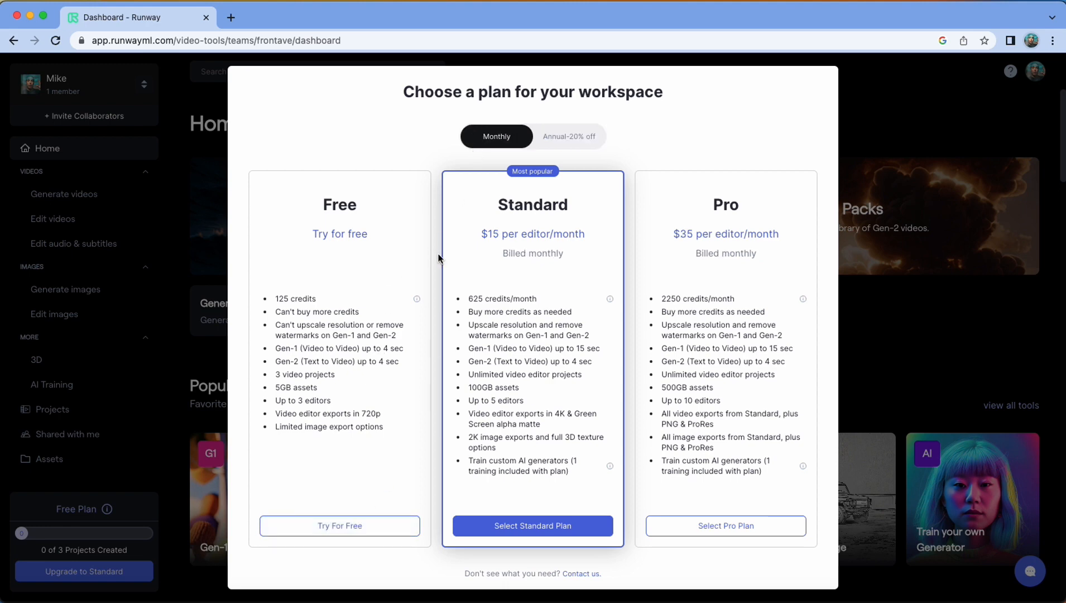
click(350, 525)
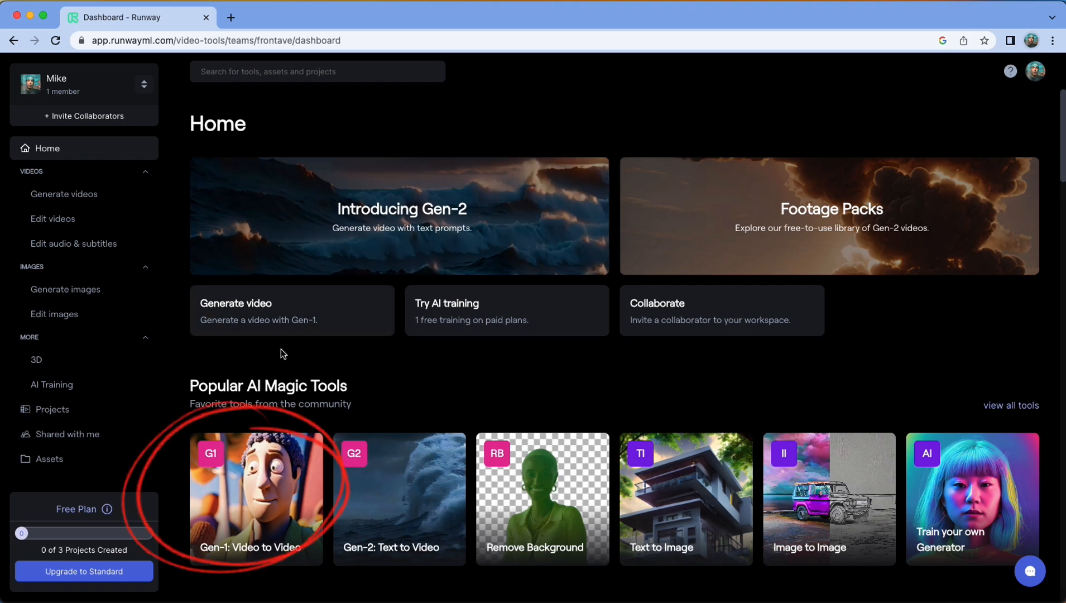
Open Gen-1: Video to Video and upload Remote1.mp4 from the for gen-1 folder as the input video
click(248, 490)
click(410, 285)
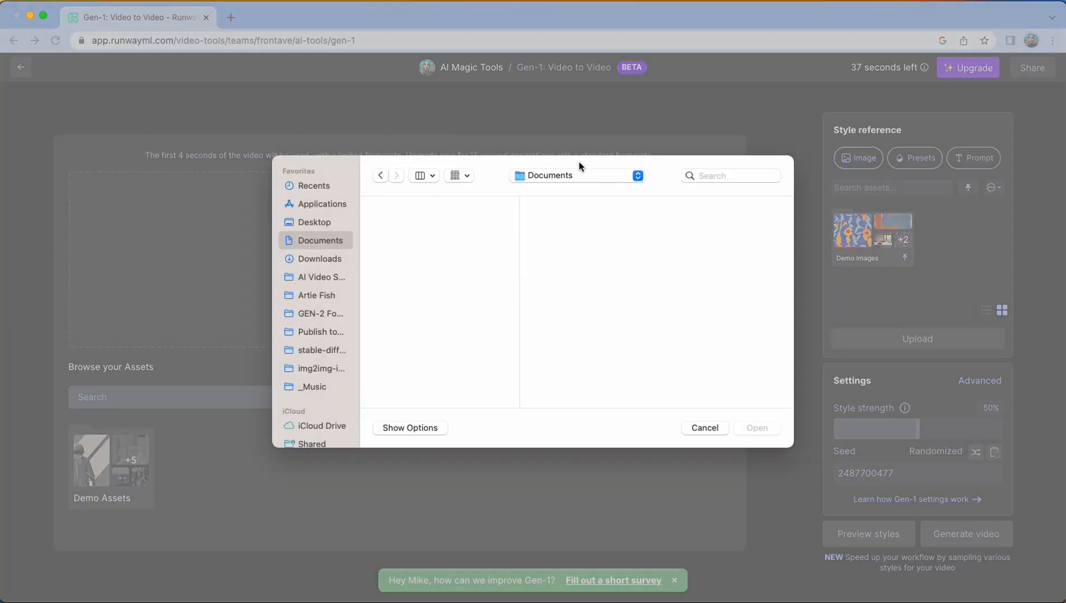
click(579, 177)
click(681, 284)
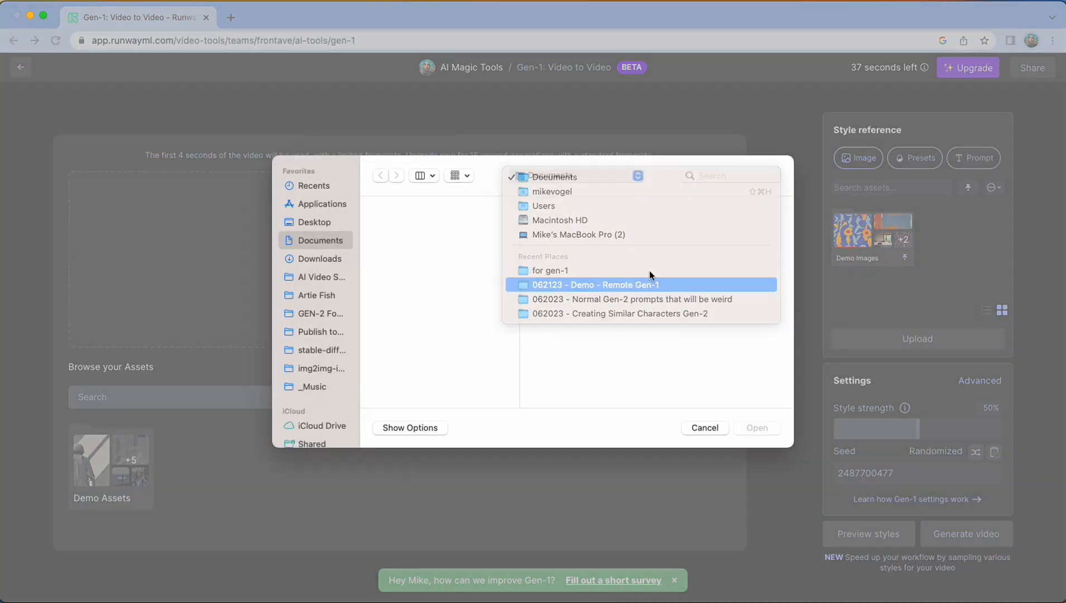
click(564, 229)
click(708, 231)
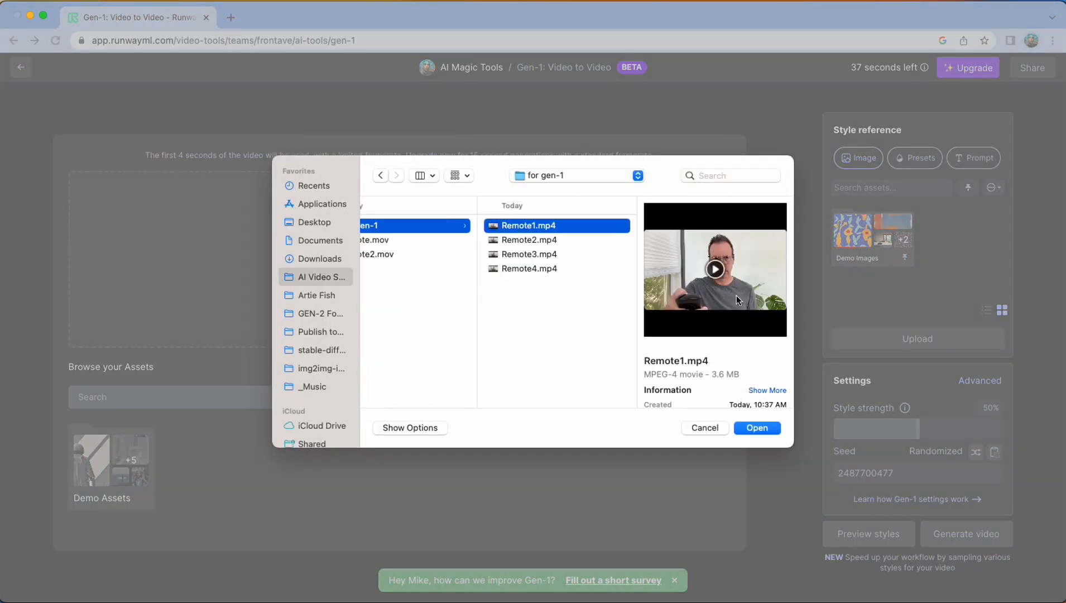
click(756, 428)
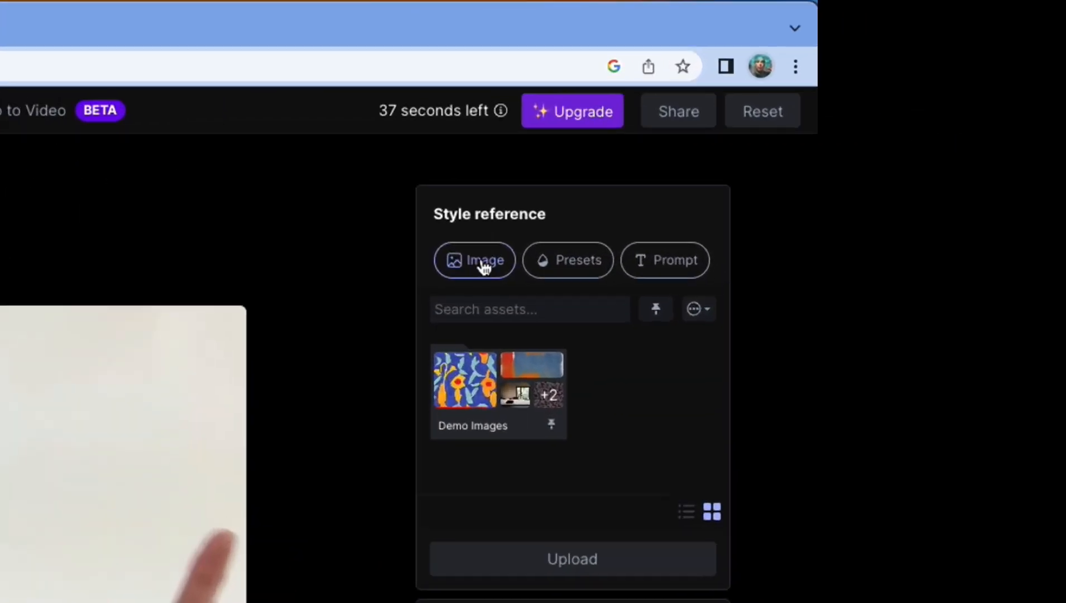
Use the Cloudscape preset as the style reference and generate two sets of style previews at 50% style strength
click(573, 263)
click(638, 386)
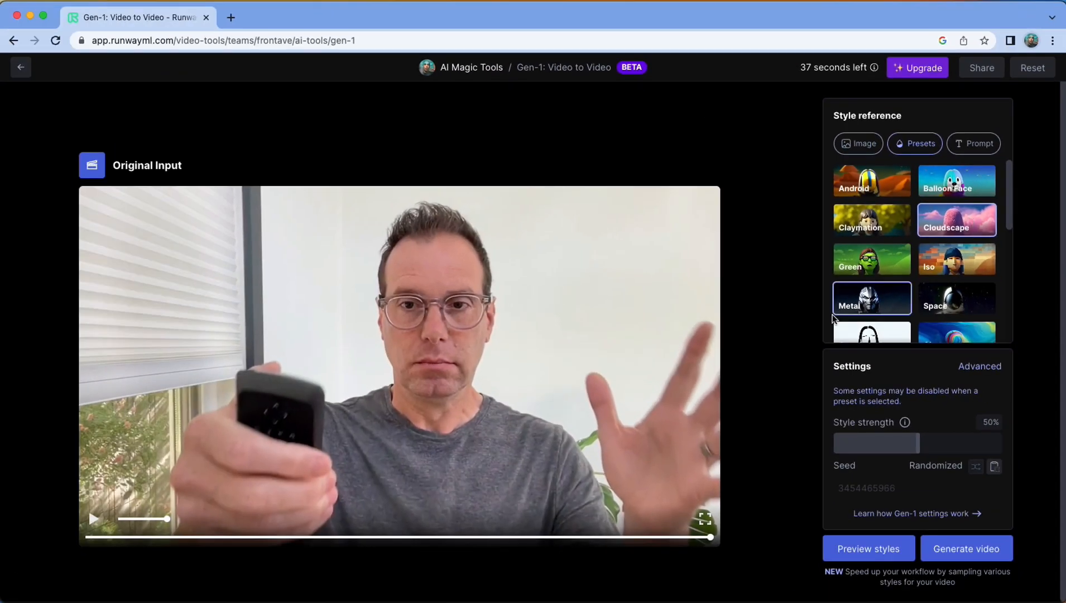
scroll(871, 335, down, 2)
click(859, 544)
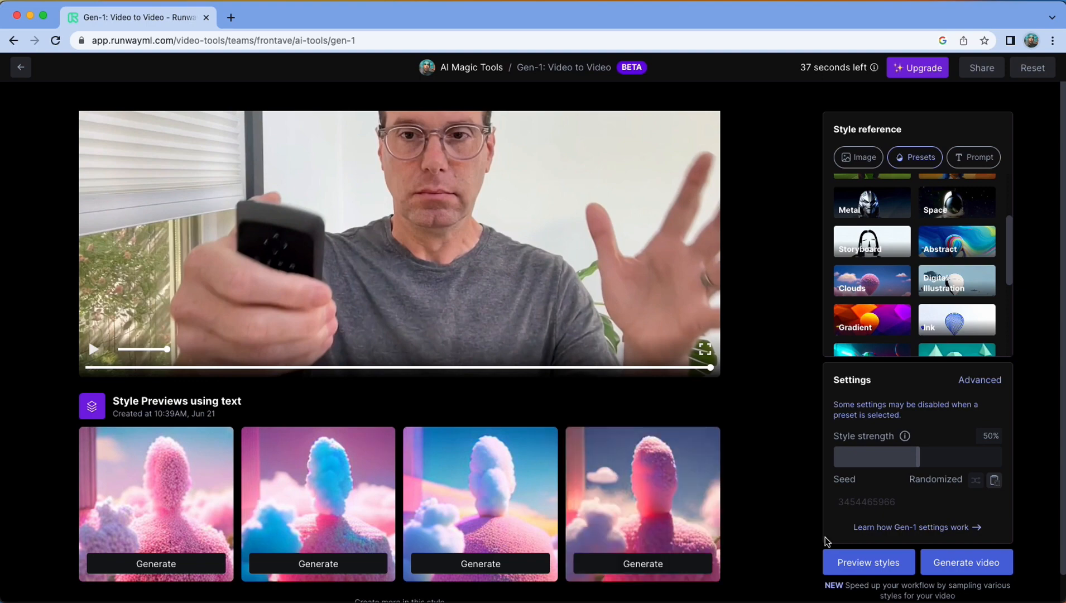
click(853, 565)
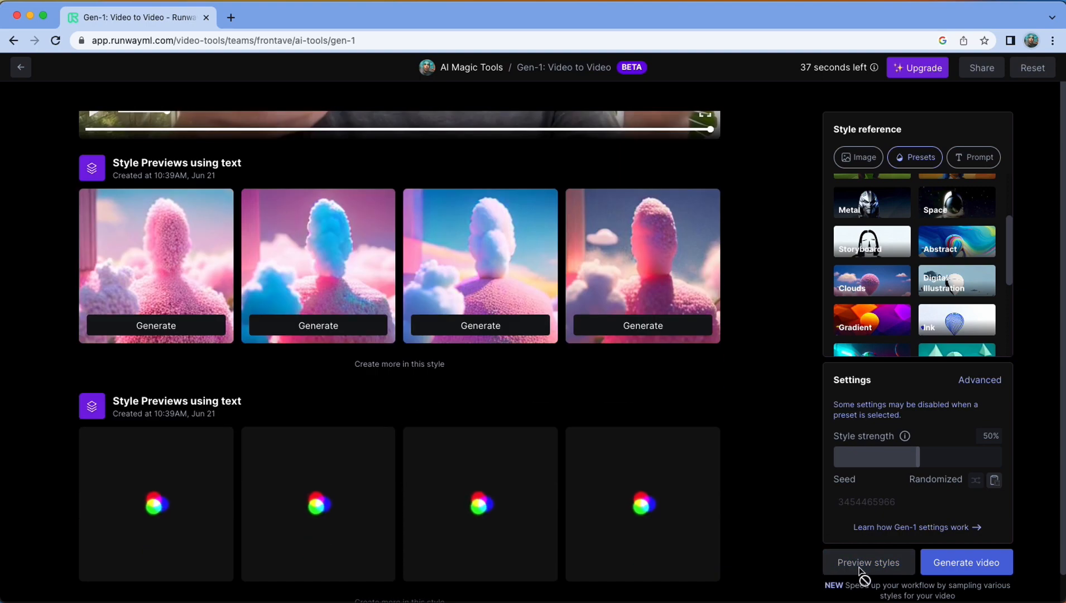
Generate Cloudscape style previews at 16% and at 88% style strength, and compare the preview sets
drag(920, 458, 861, 458)
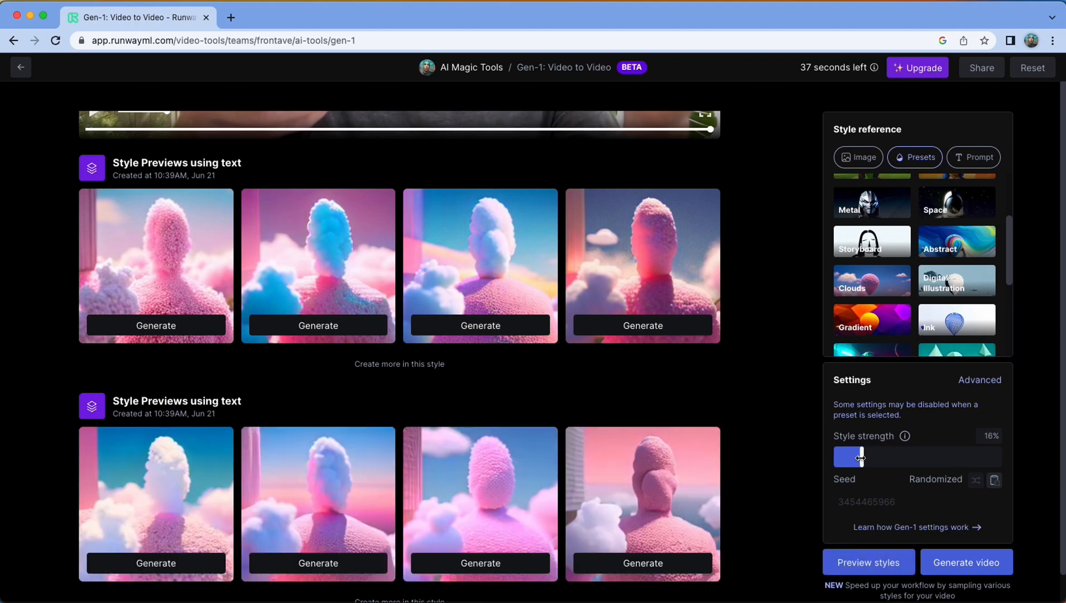
click(865, 563)
drag(861, 457, 980, 457)
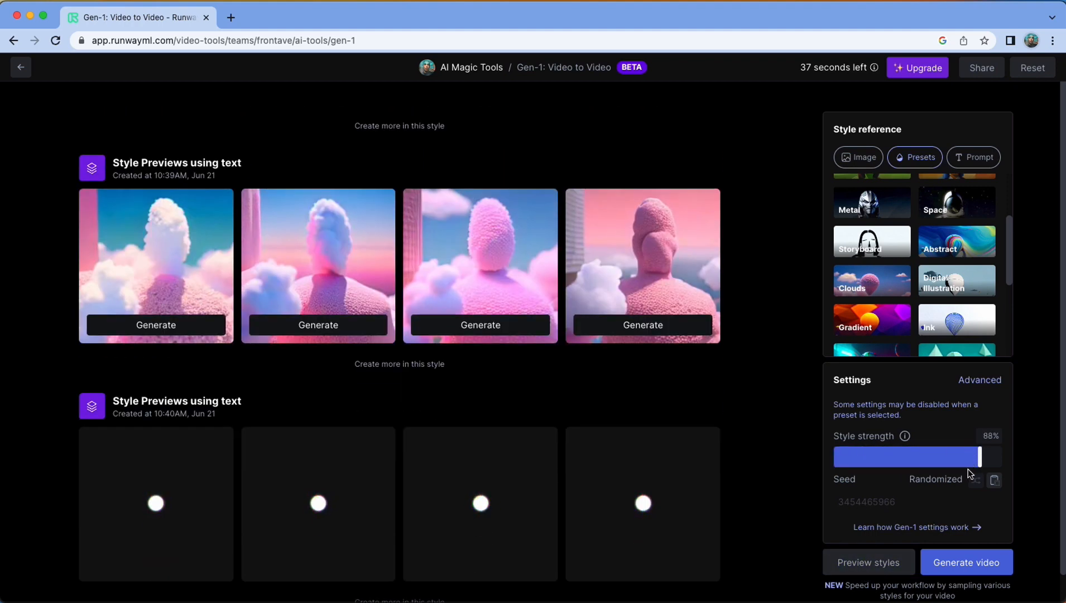
click(874, 563)
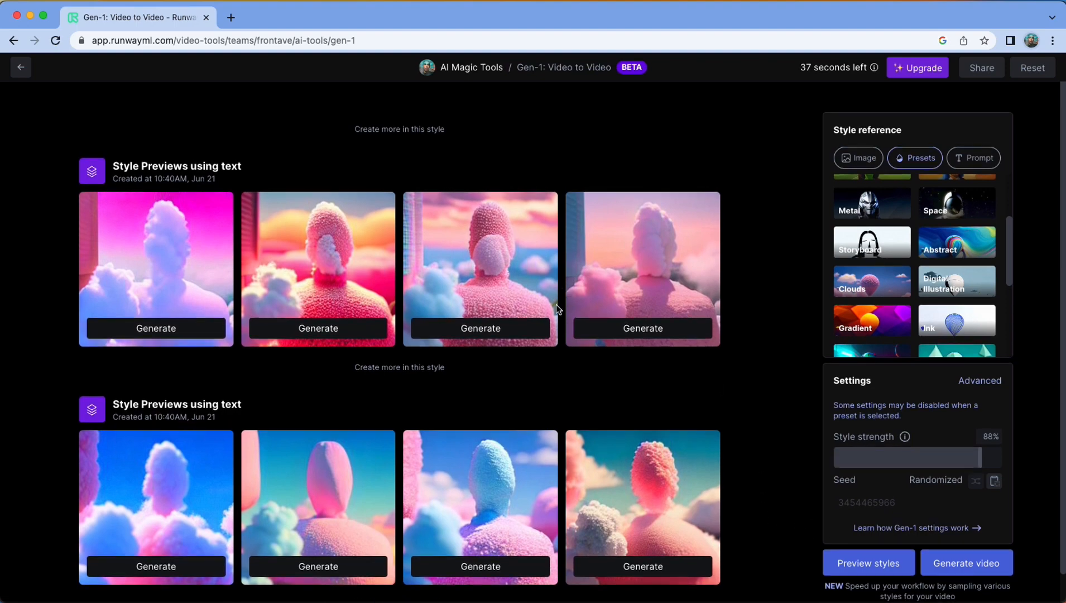
scroll(418, 268, up, 4)
scroll(458, 335, up, 3)
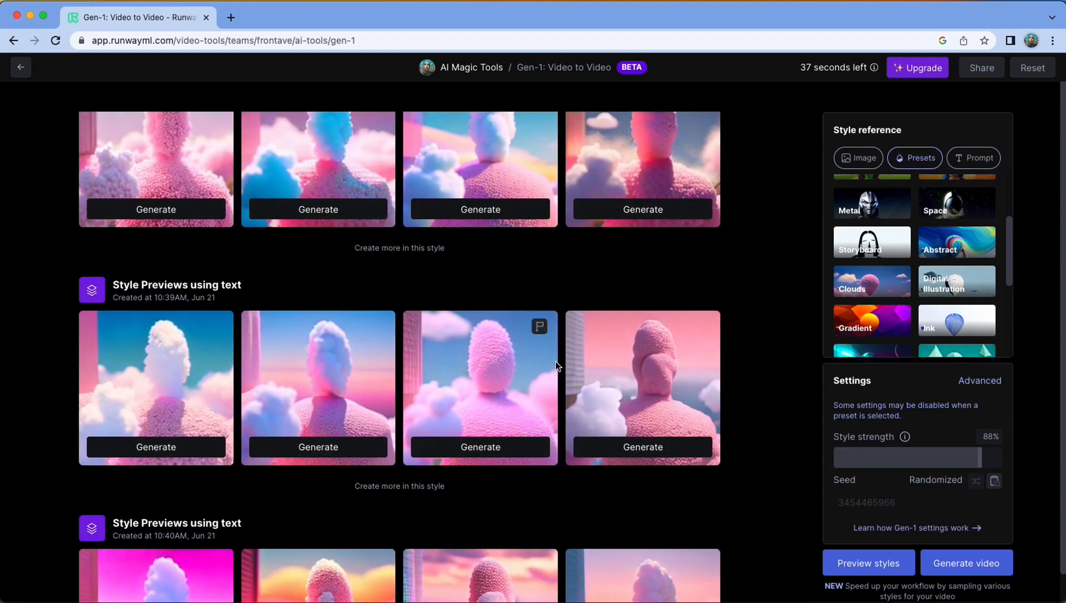
scroll(635, 381, down, 7)
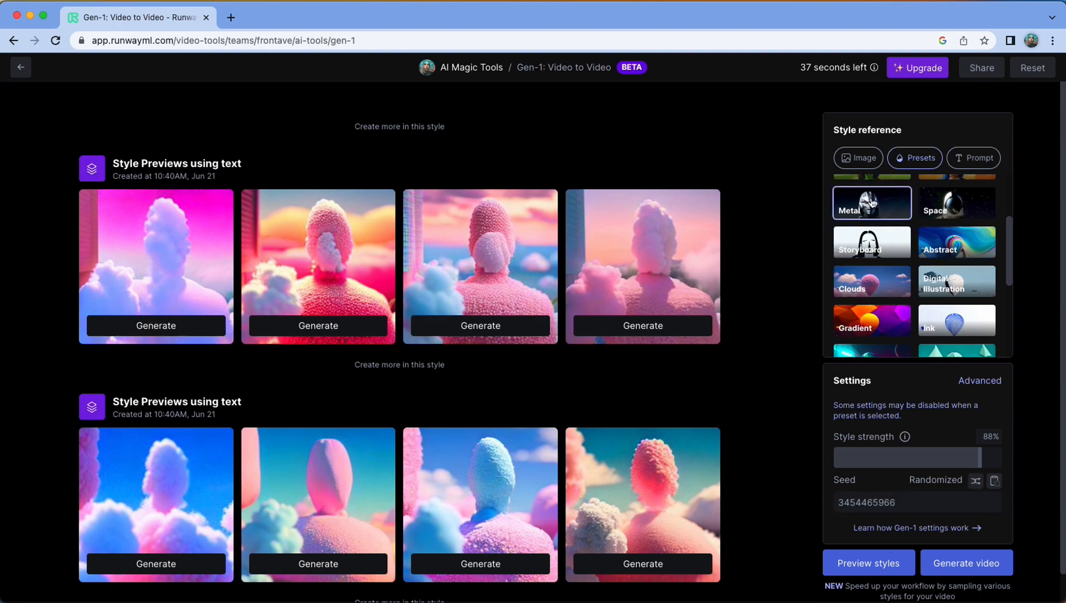
Switch to the Metal preset and generate style previews at 88% and at 5% style strength
click(873, 563)
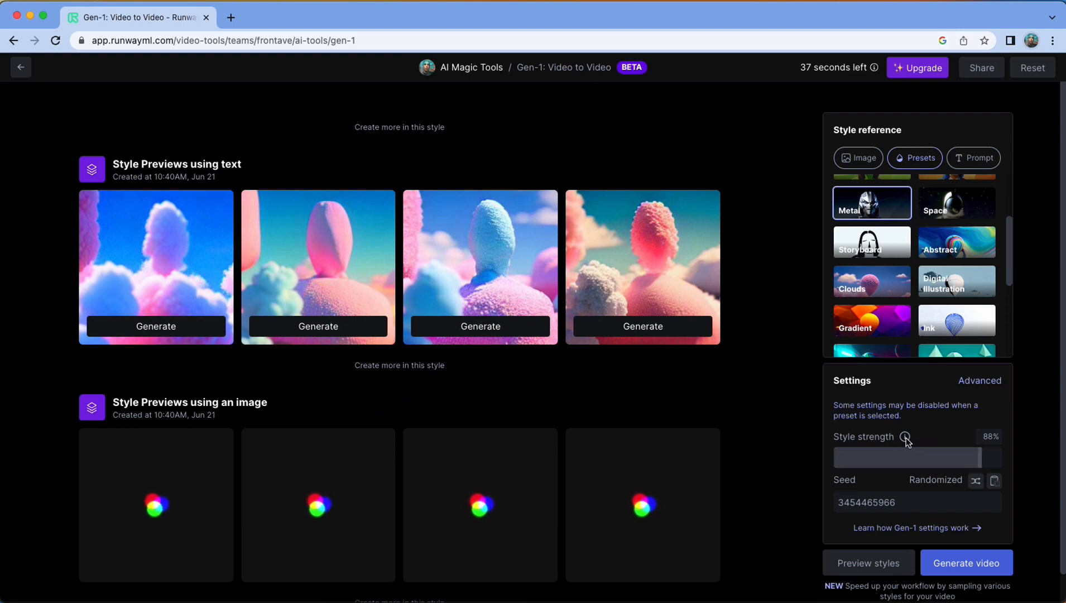
mouse_move(905, 440)
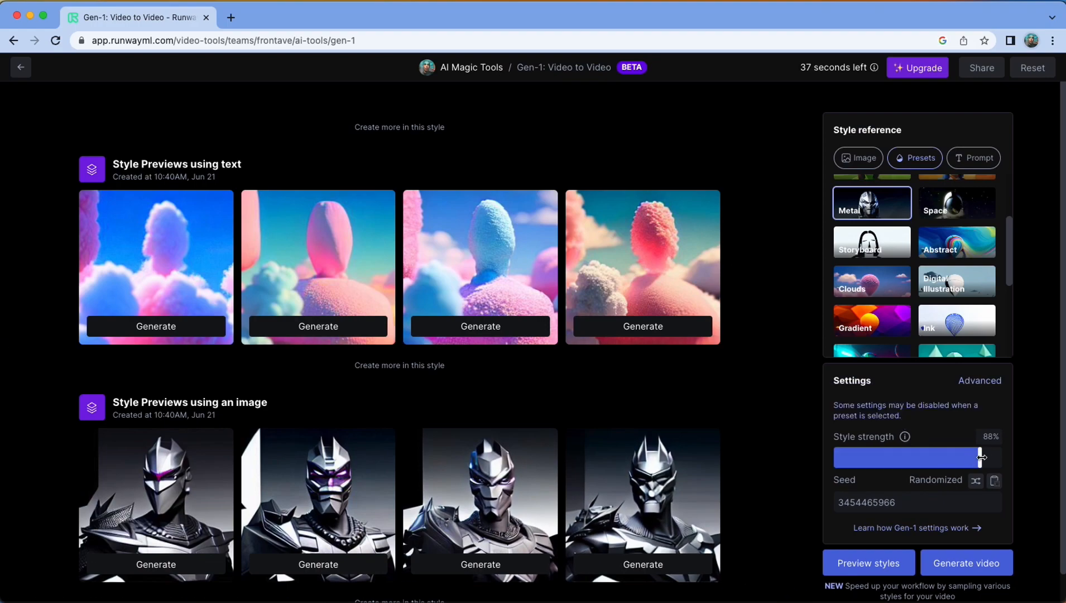
drag(982, 457, 842, 461)
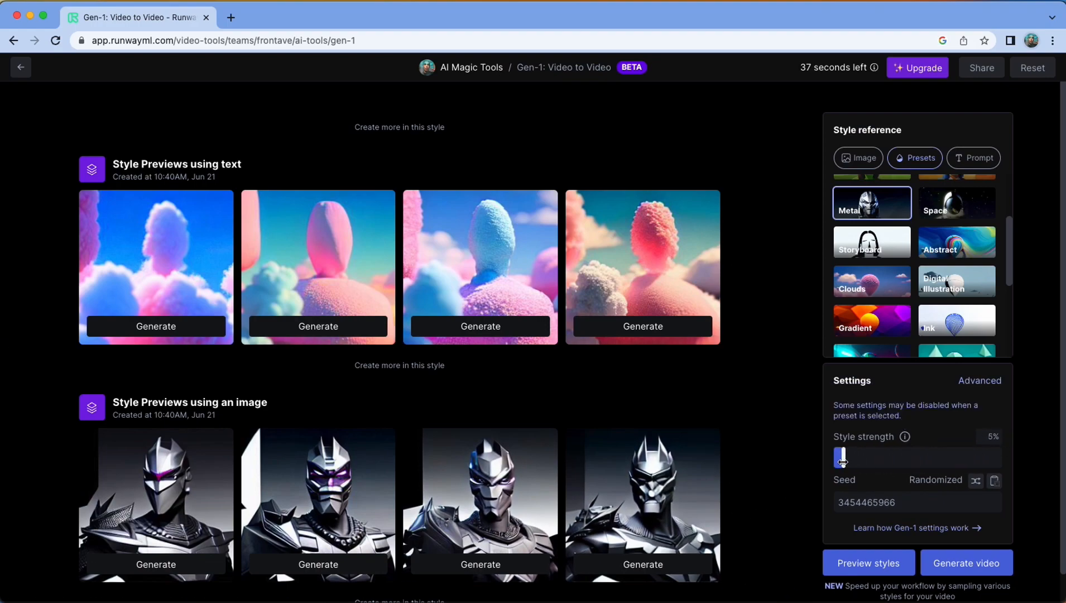
click(880, 564)
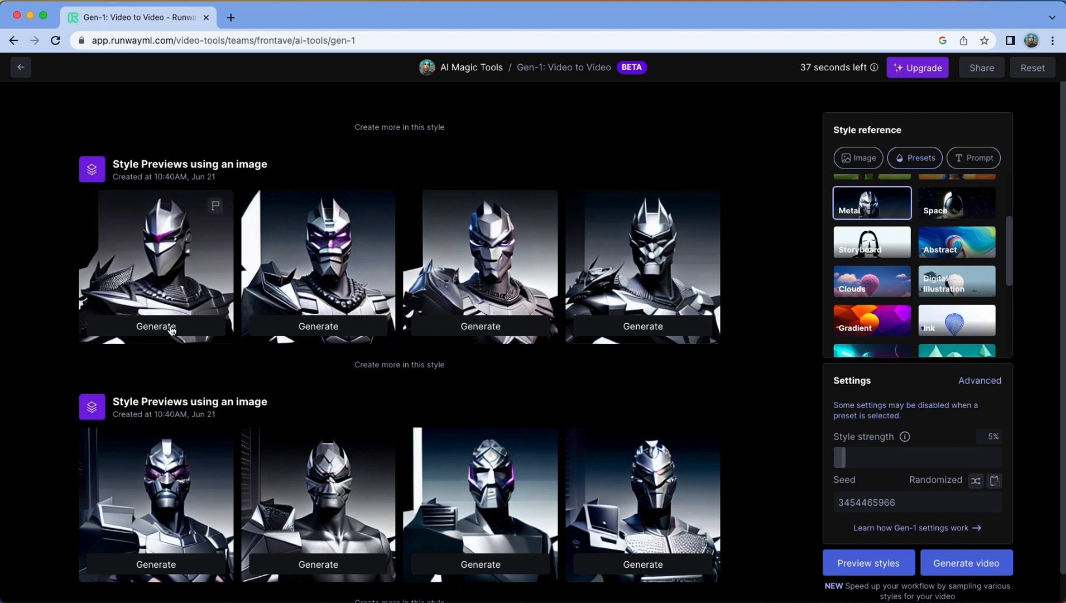
Generate the Gen-1 video from the fourth preview of the first Metal set and play the result
click(631, 326)
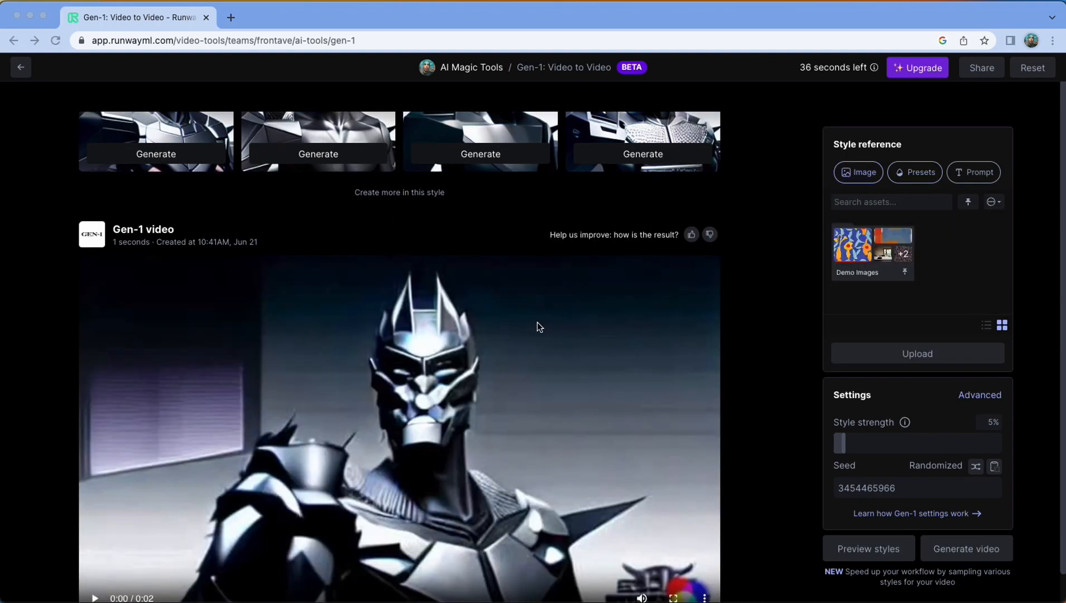
scroll(536, 327, down, 1)
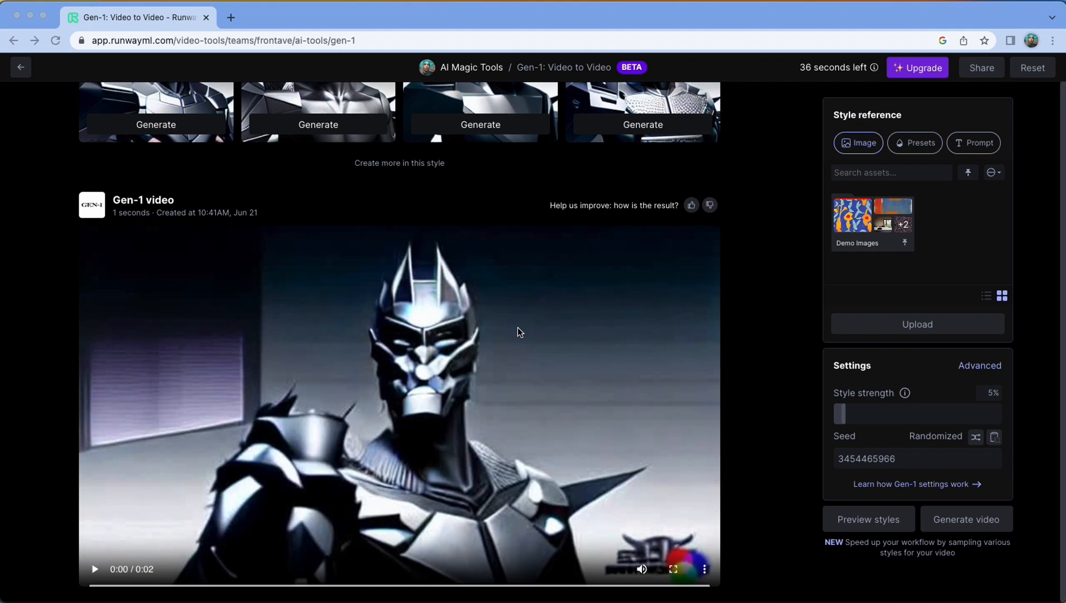
click(94, 568)
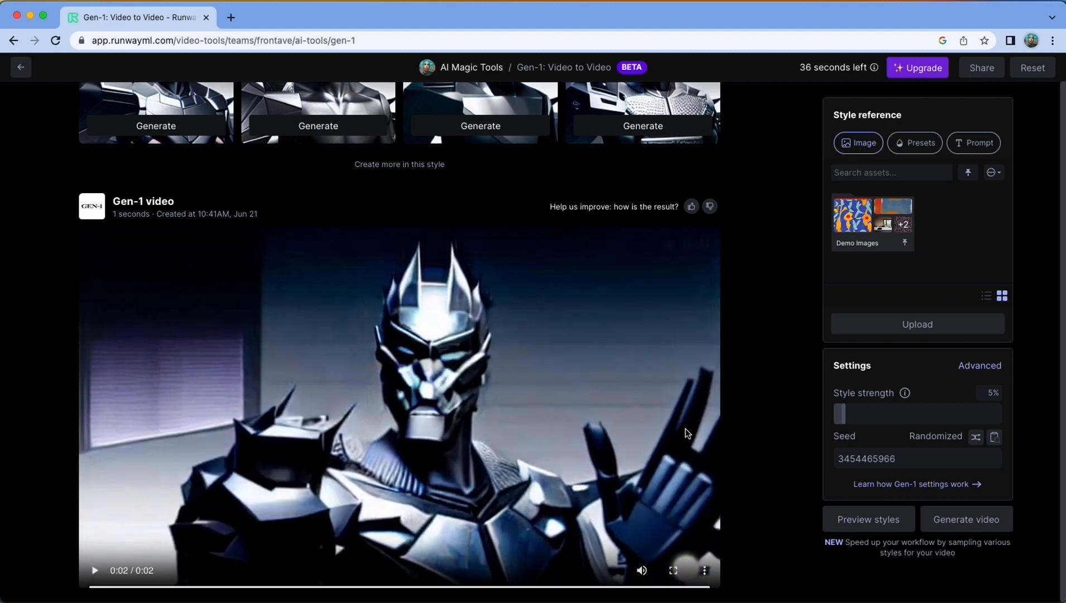
Return to the dashboard, reopen Gen-1: Video to Video and upload Remote2.mp4 as the new input video
click(22, 70)
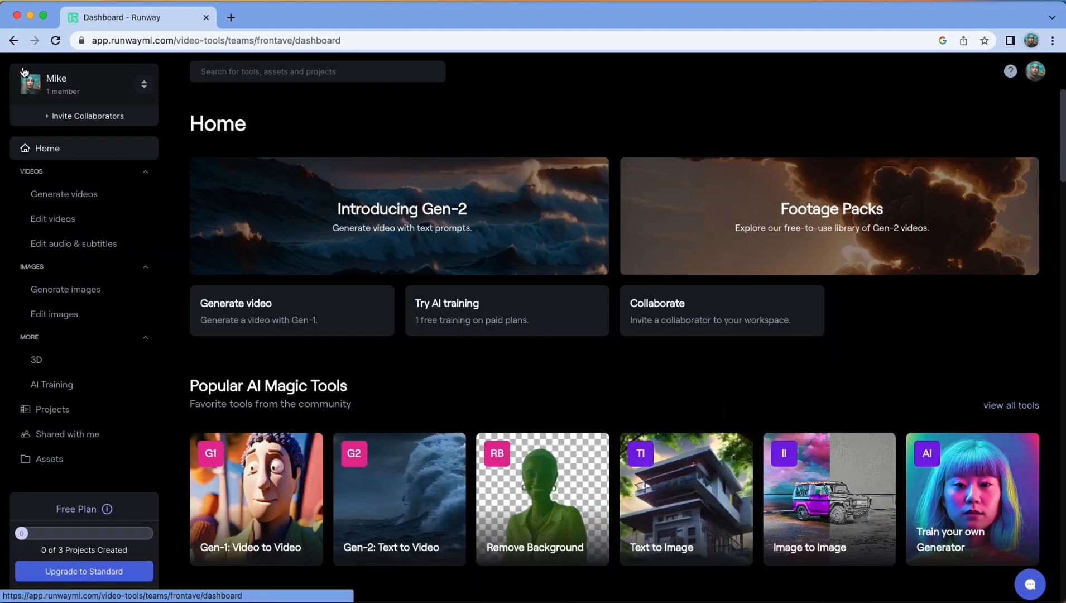
click(257, 497)
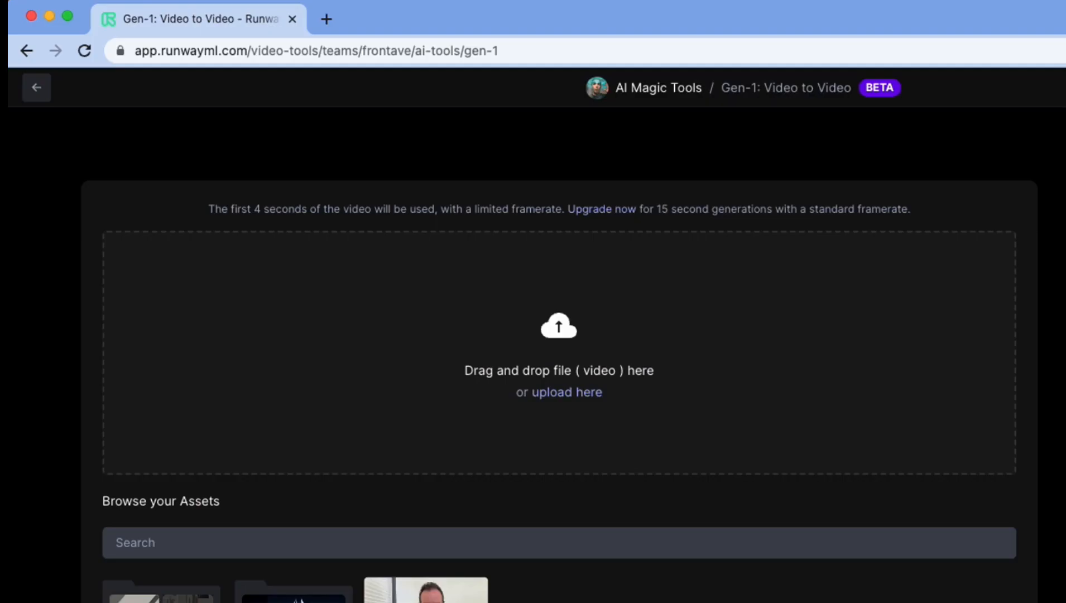
click(576, 376)
click(574, 326)
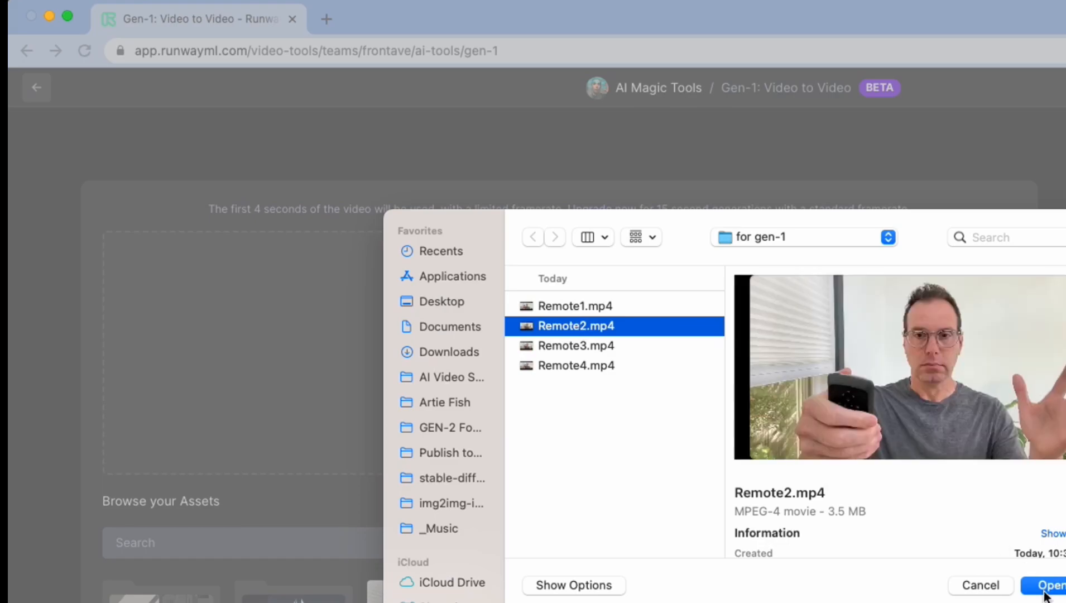
click(1048, 586)
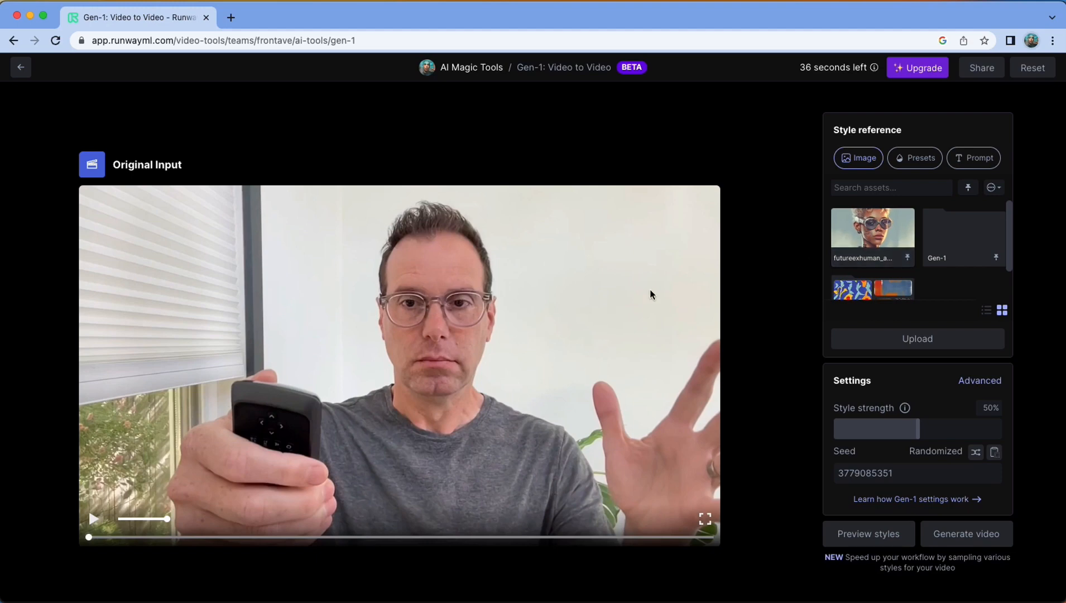
Use the futureexhuman image asset as the style reference and generate style previews at 50%, 87% and 6% style strength
click(869, 231)
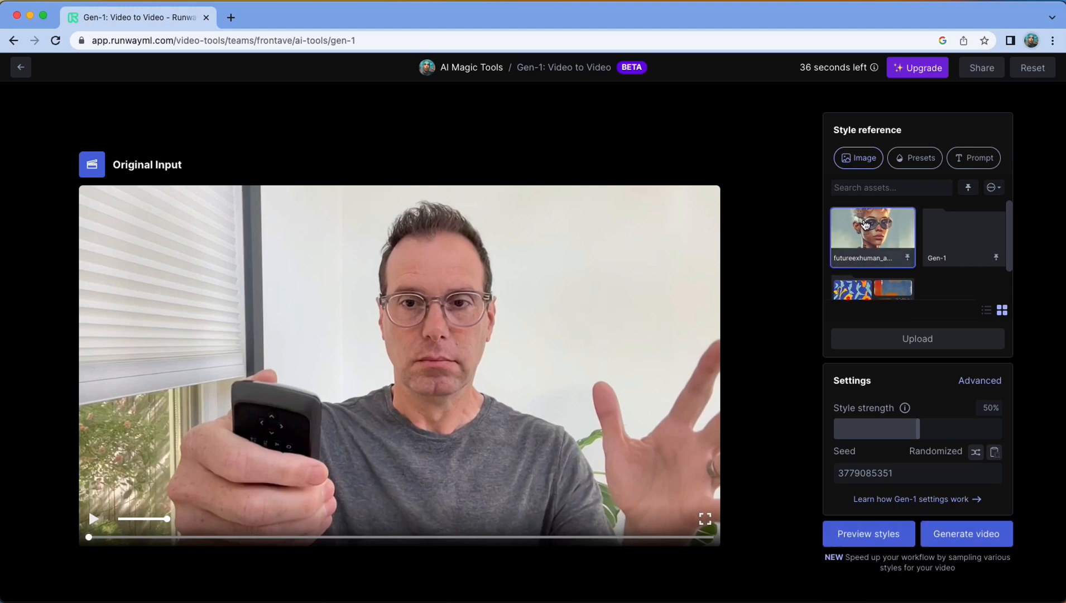
click(880, 541)
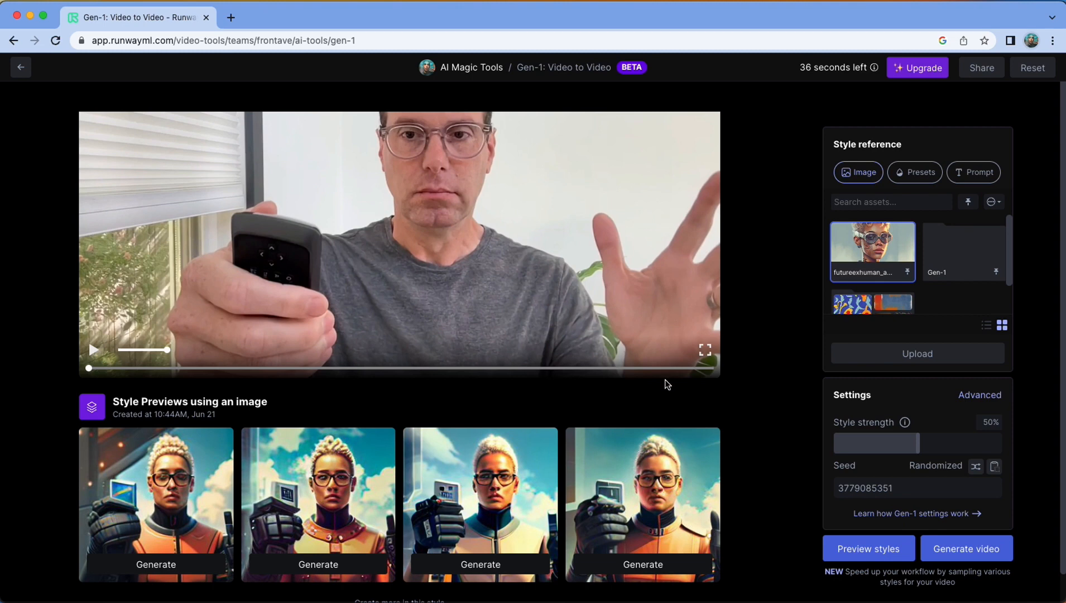
scroll(702, 443, down, 1)
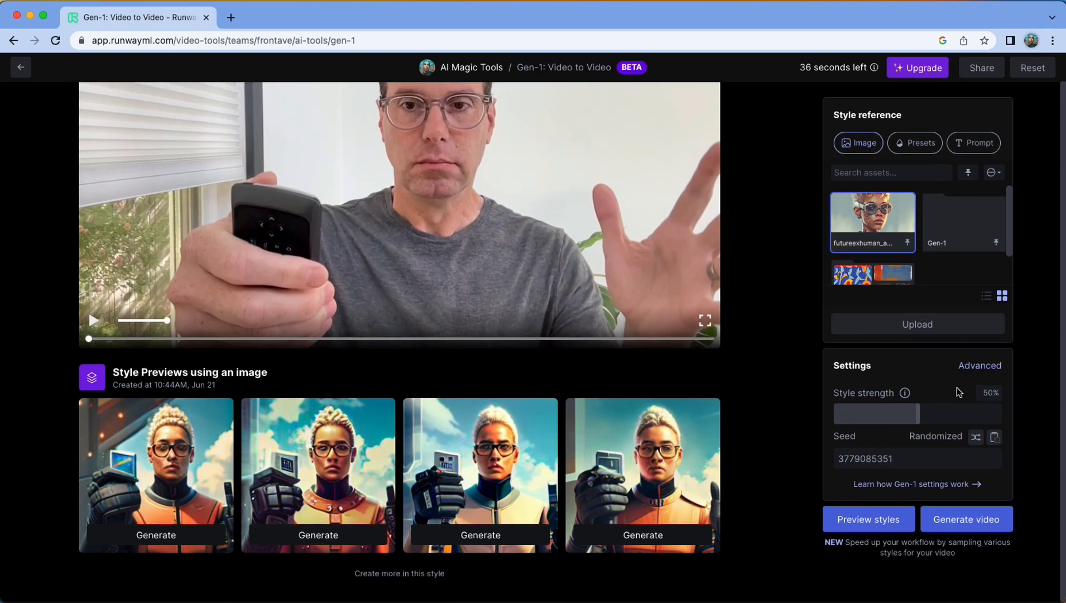
drag(918, 413, 979, 413)
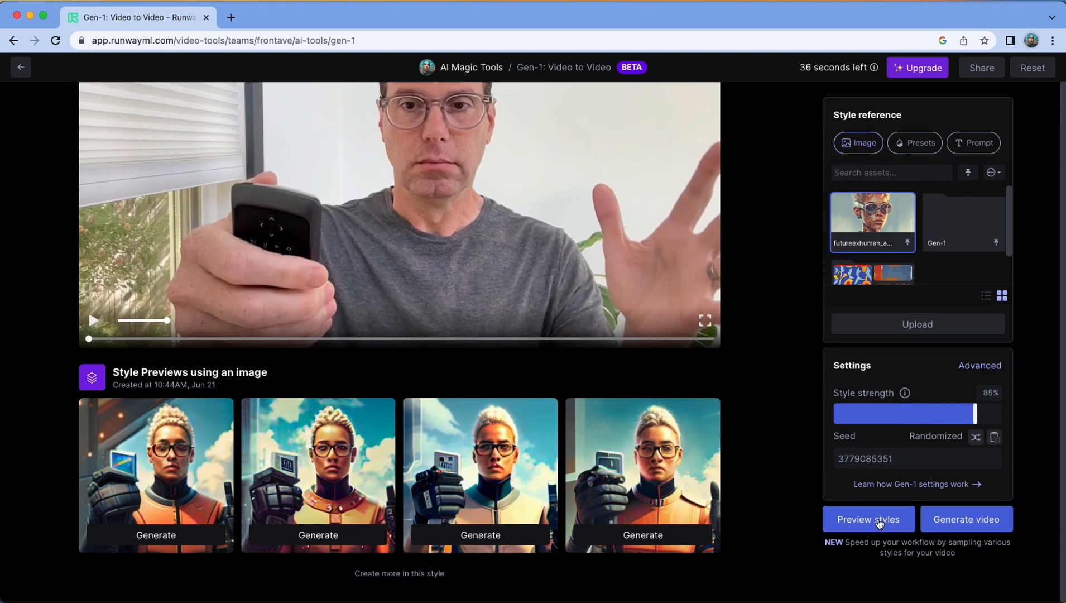
click(880, 519)
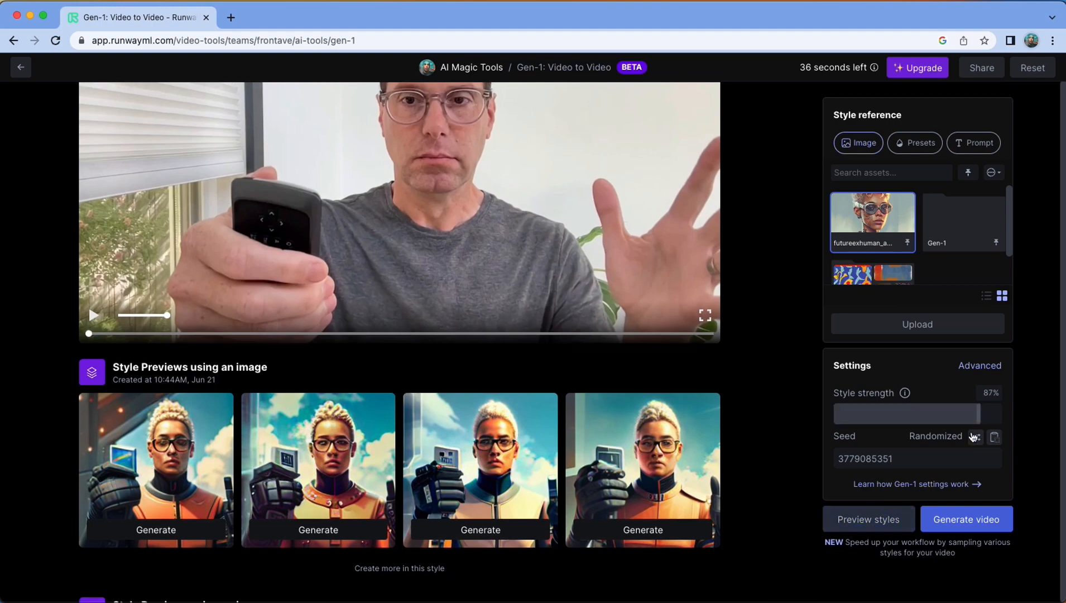
drag(977, 416, 844, 420)
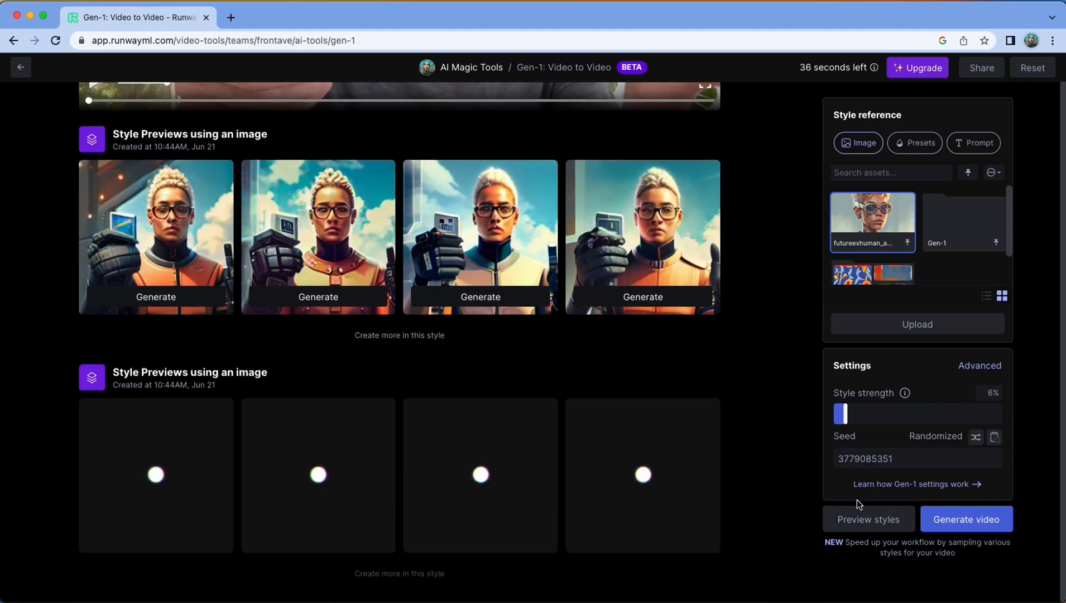
Open the advanced Gen-1 settings and examine the style, frame consistency and foreground/background options
click(988, 365)
scroll(990, 367, down, 2)
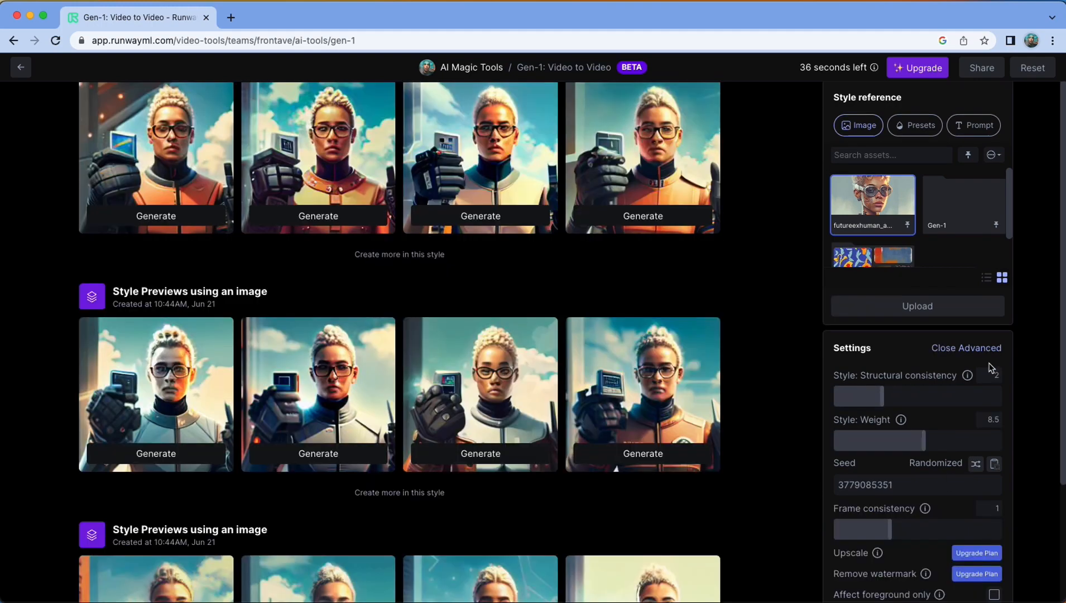
scroll(1019, 394, down, 2)
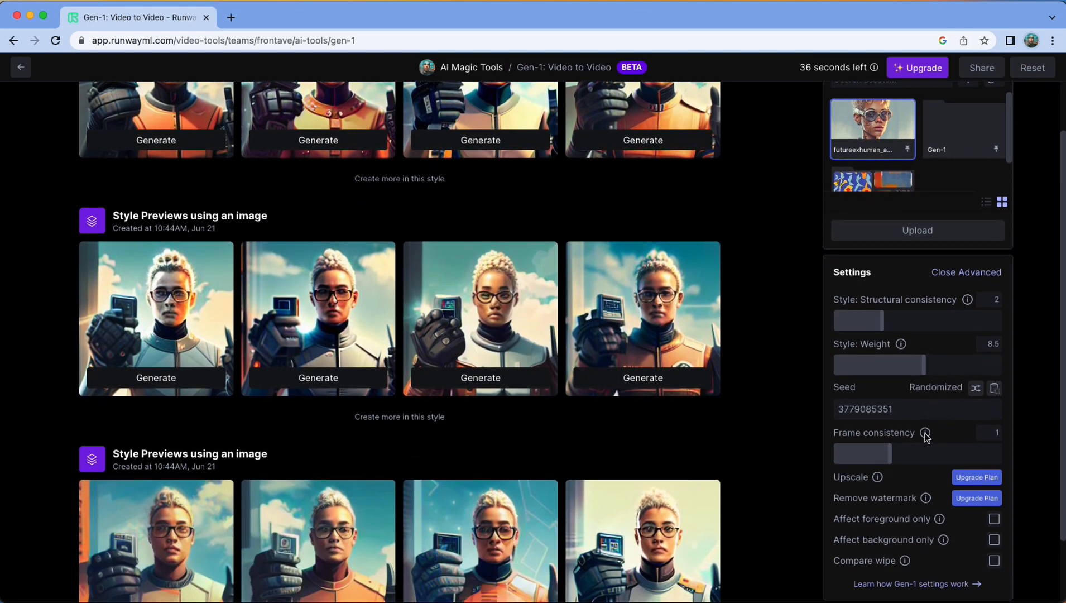
Set the Gen-1 frame consistency to 1.25 and review the existing image-based style previews
mouse_move(925, 435)
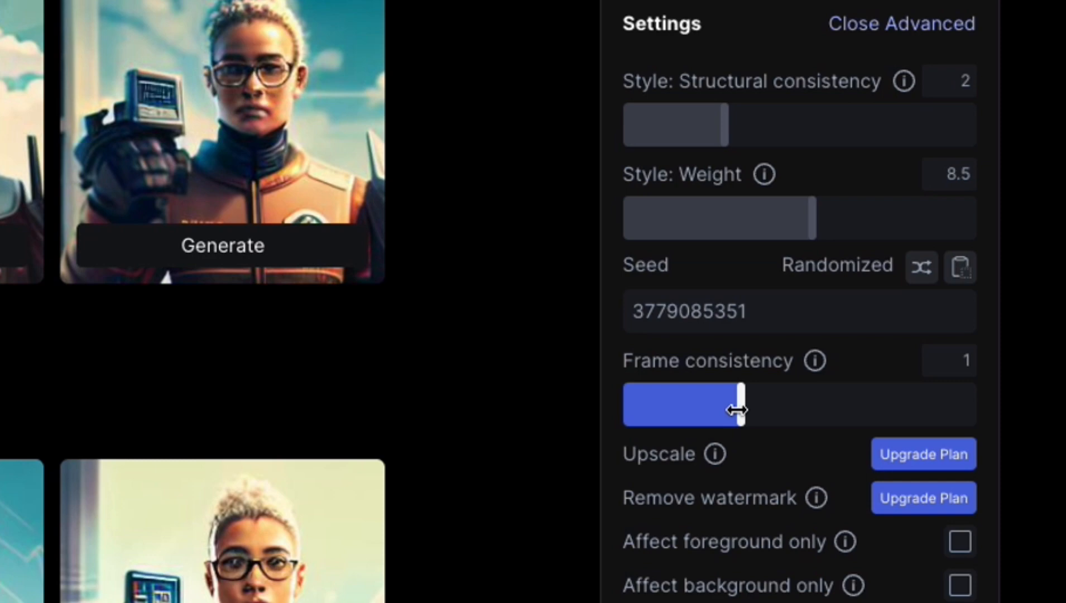
drag(736, 410, 799, 407)
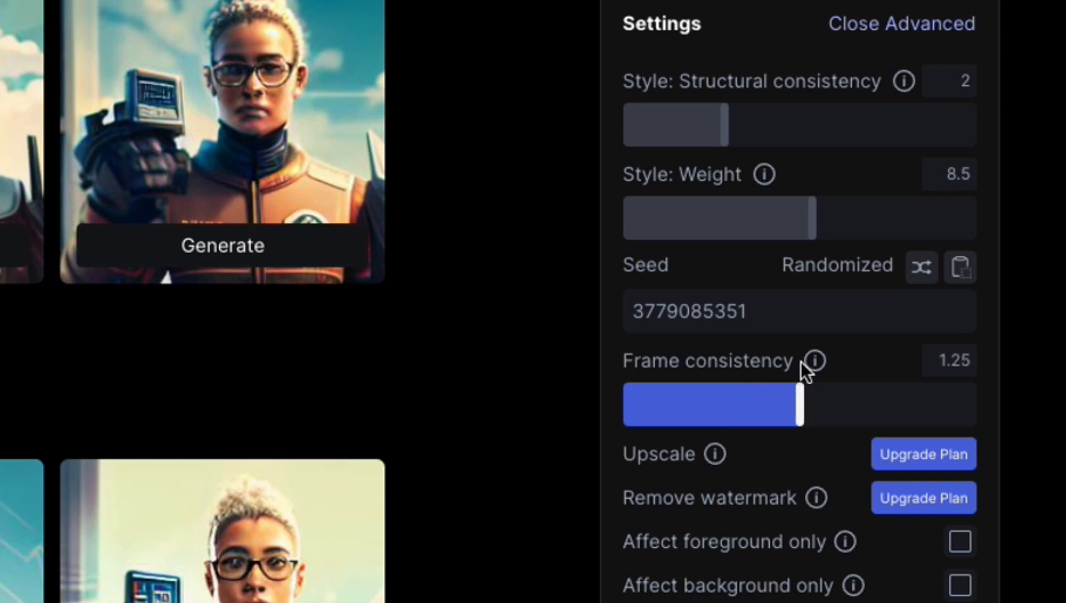
mouse_move(815, 362)
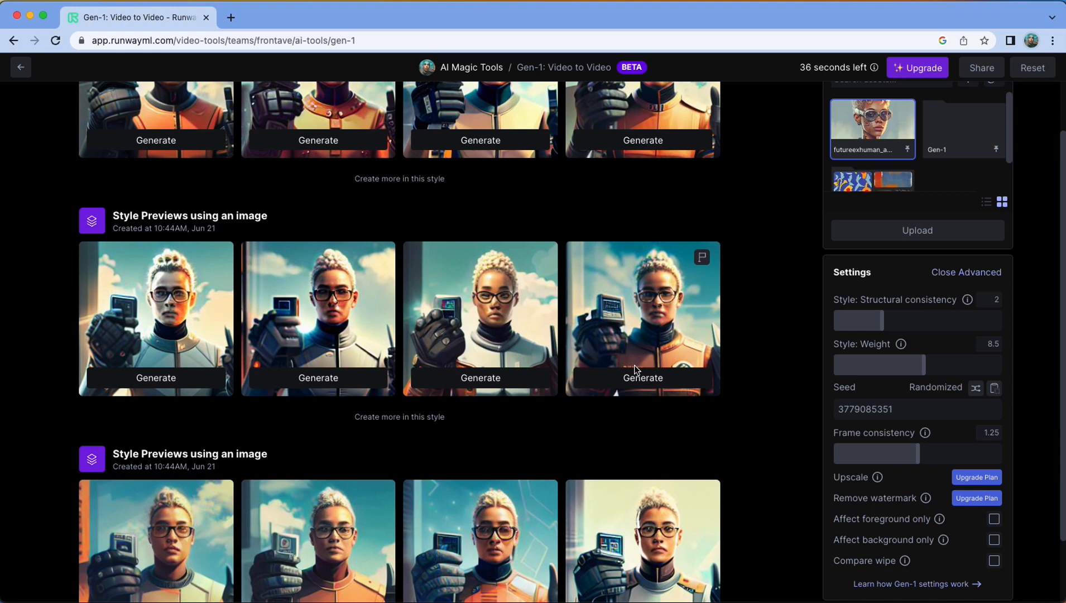
scroll(440, 338, up, 2)
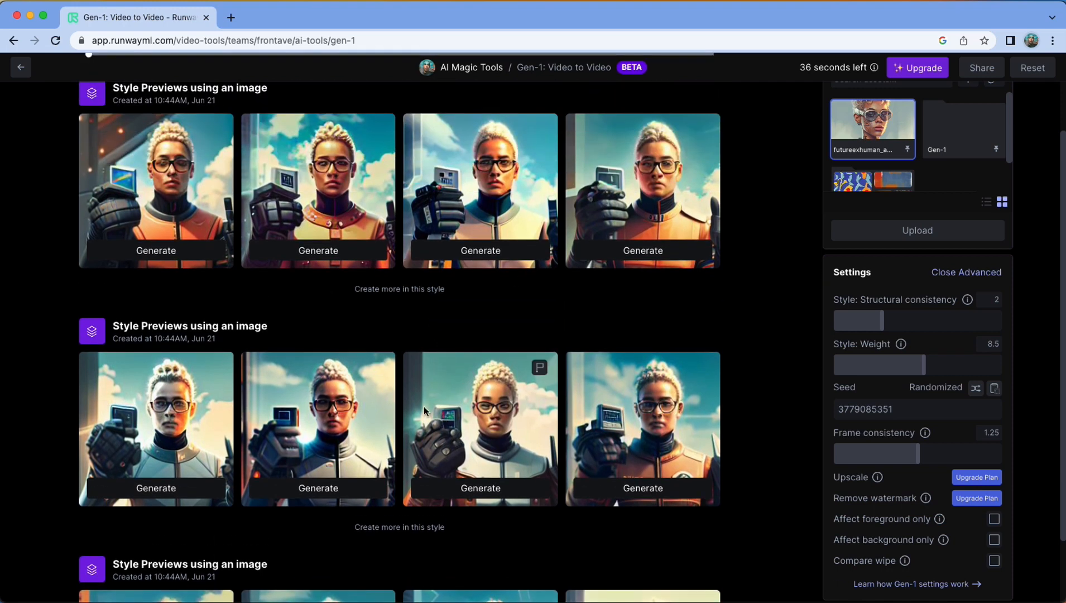
scroll(454, 425, down, 2)
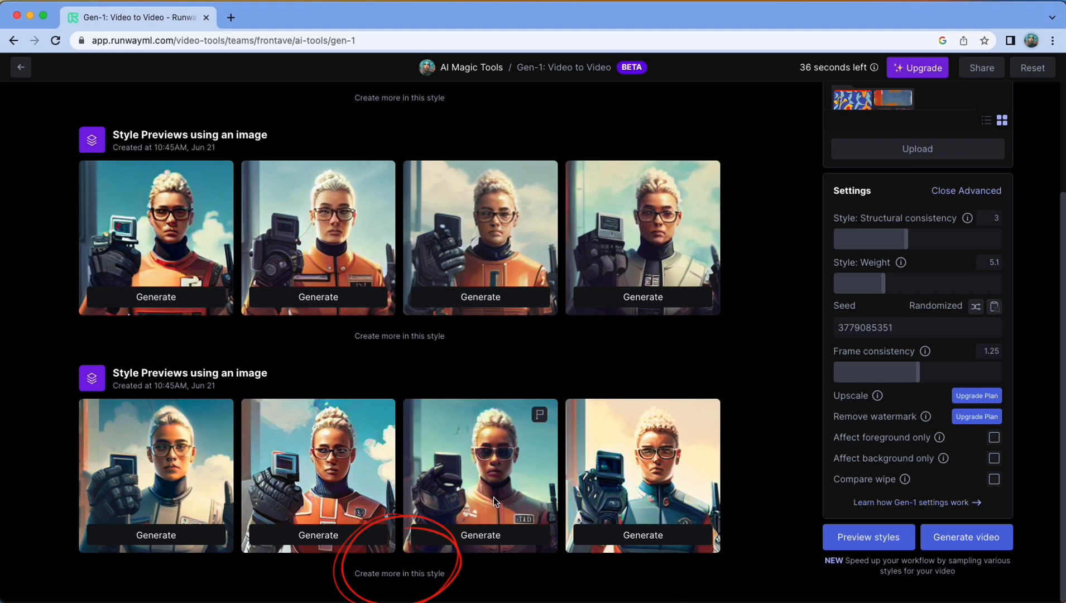
Create more previews in the style of the latest set, then generate and play the Gen-1 video from the fourth new preview
click(424, 575)
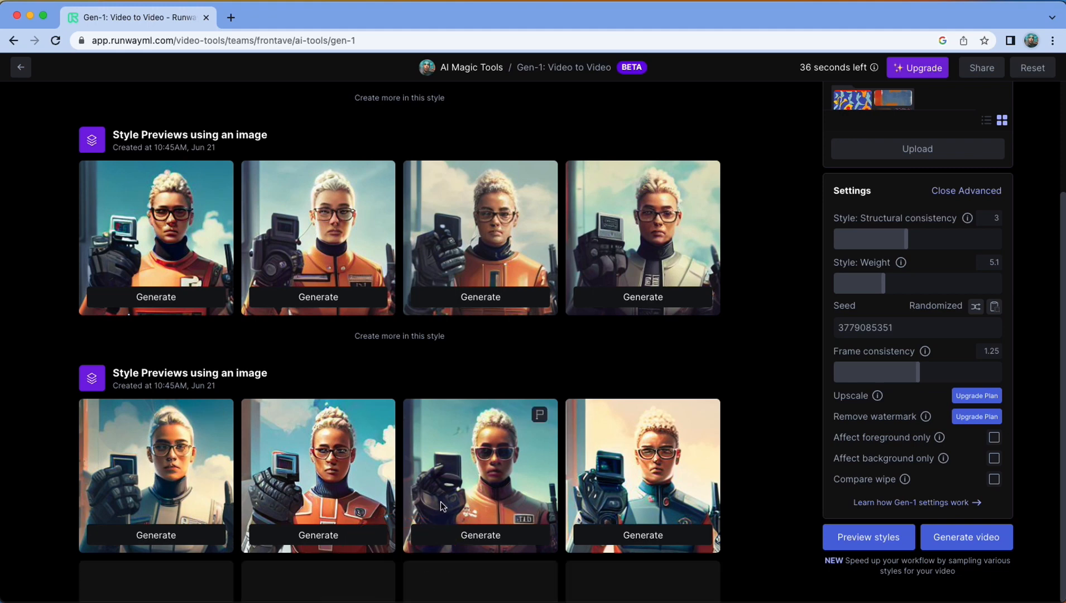
scroll(536, 505, down, 3)
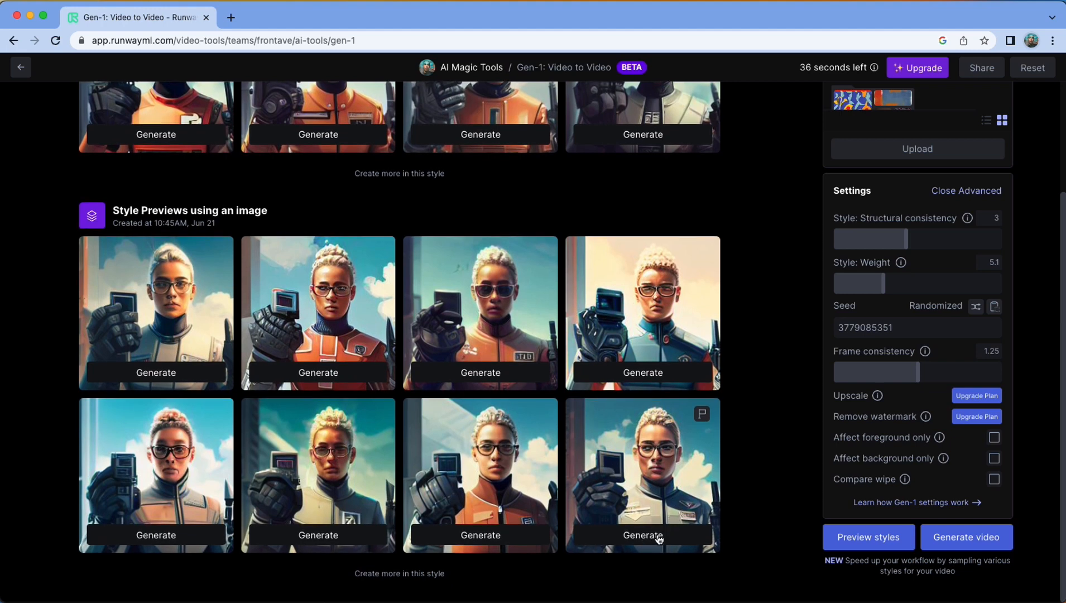
click(659, 538)
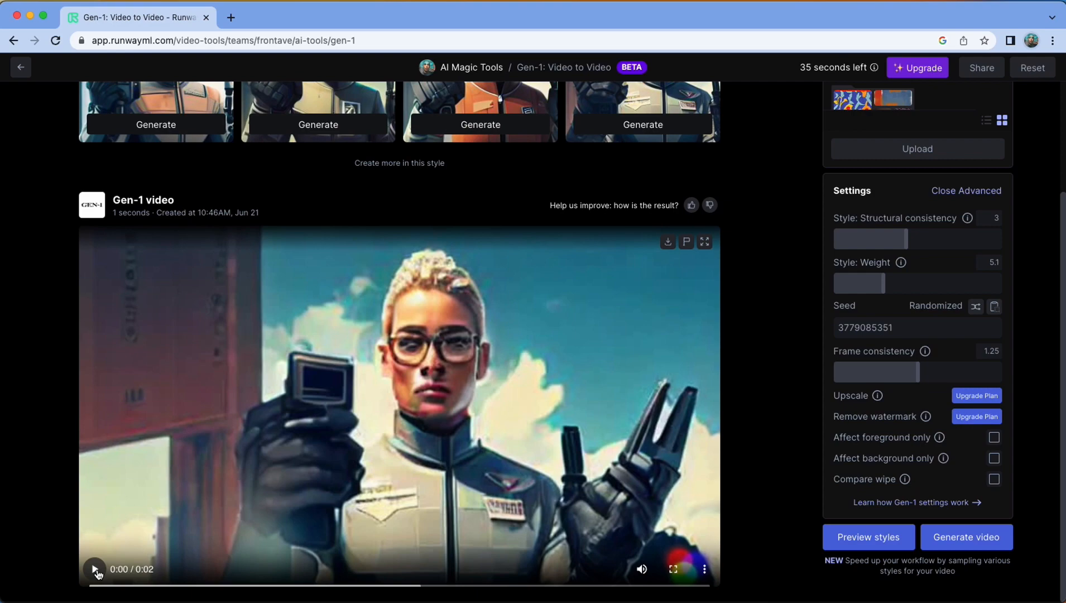
click(95, 572)
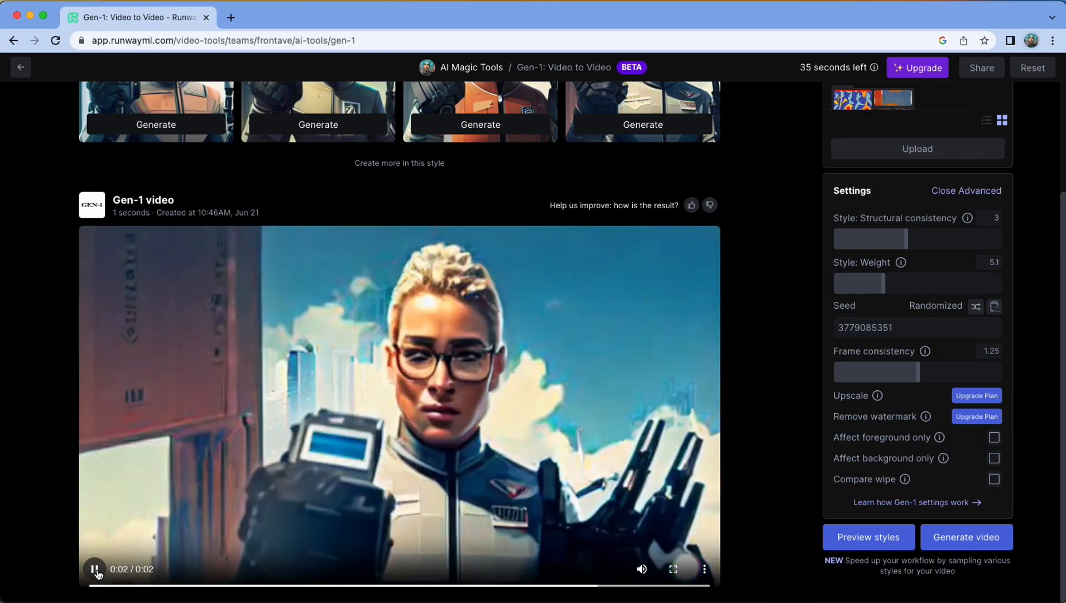
Return to the dashboard, reopen Gen-1: Video to Video and upload Remote3.mp4 as the input video
click(21, 69)
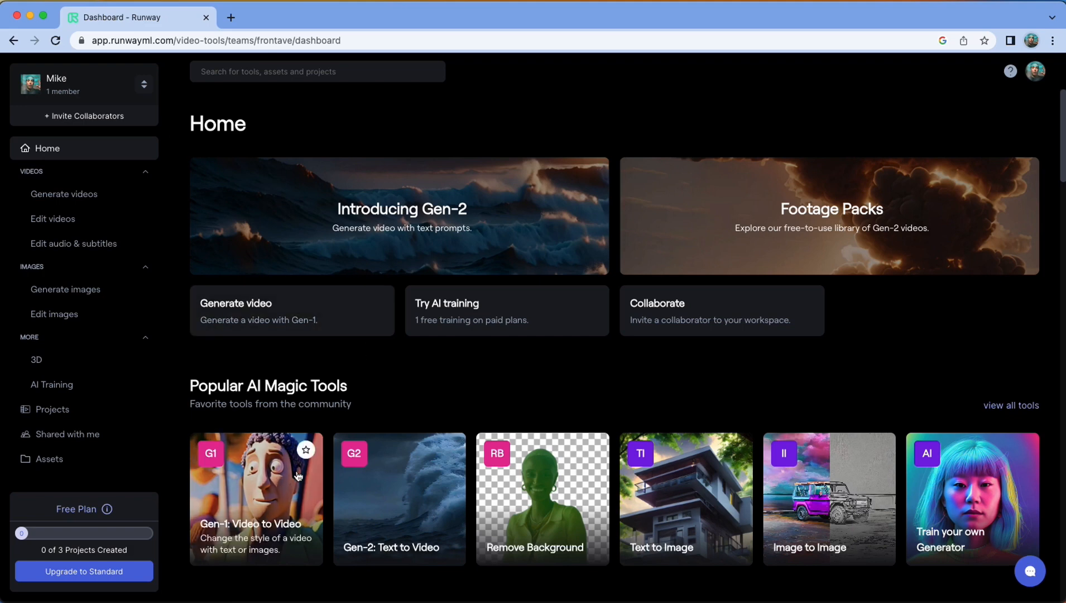
click(284, 483)
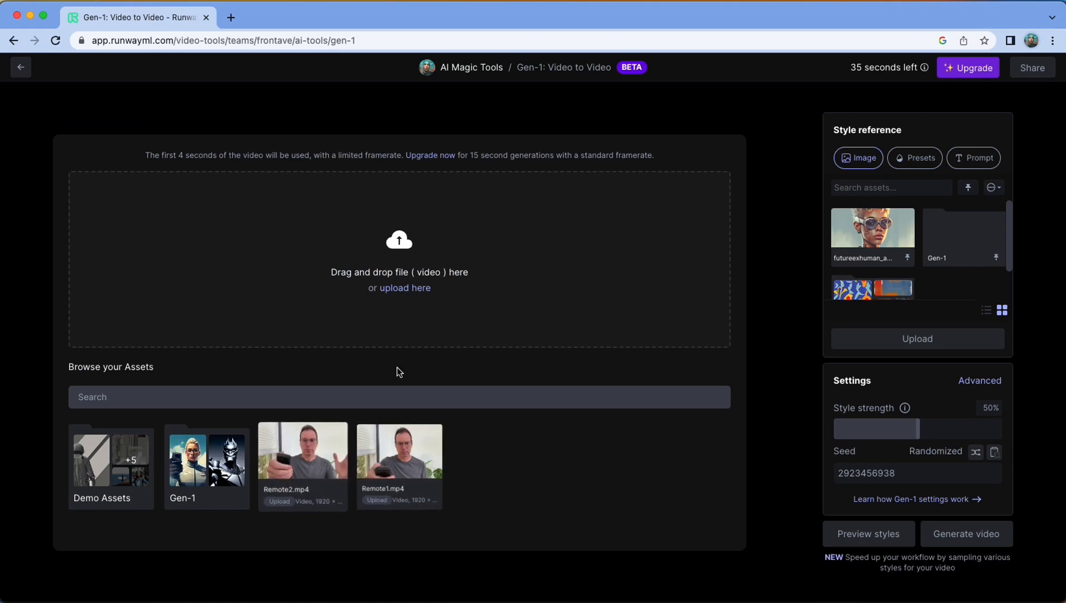
click(603, 267)
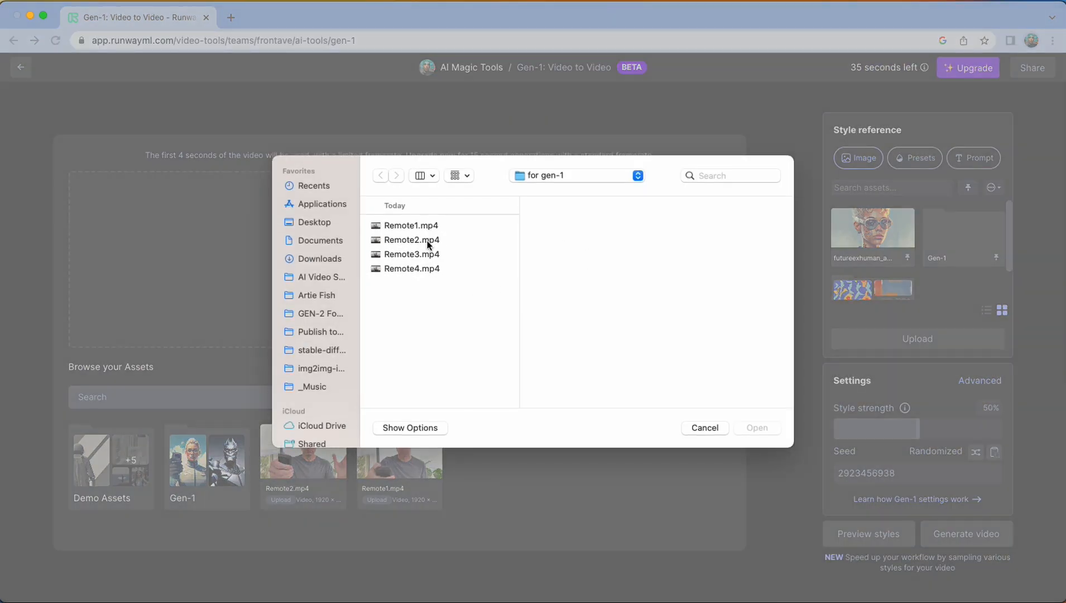
click(420, 255)
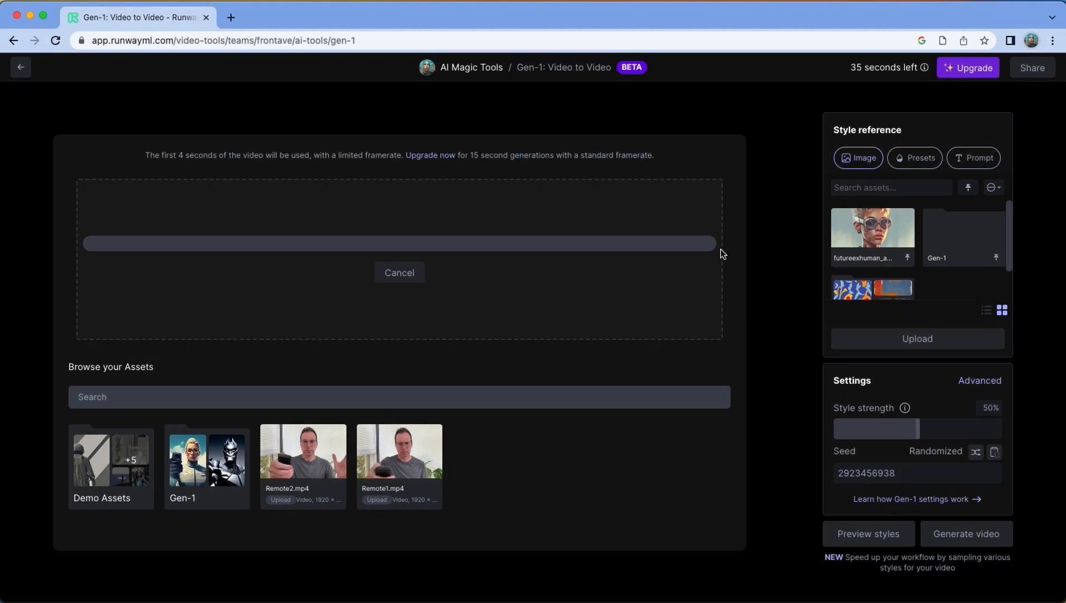
Use the text prompt "cyberpunk" as the style reference and generate style previews at 50% style strength
click(976, 159)
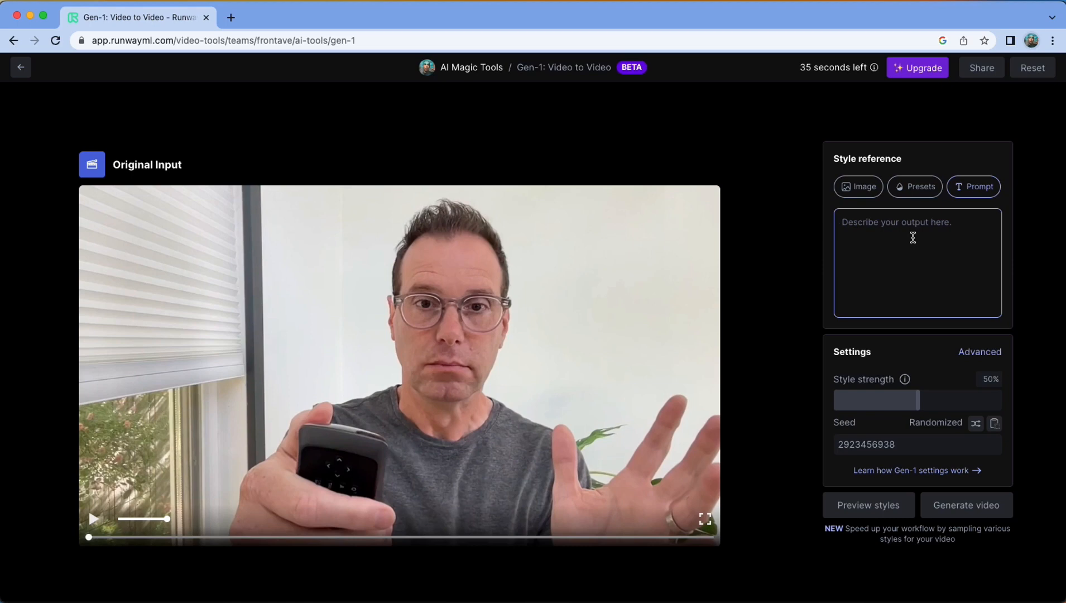
text(cyberpunk)
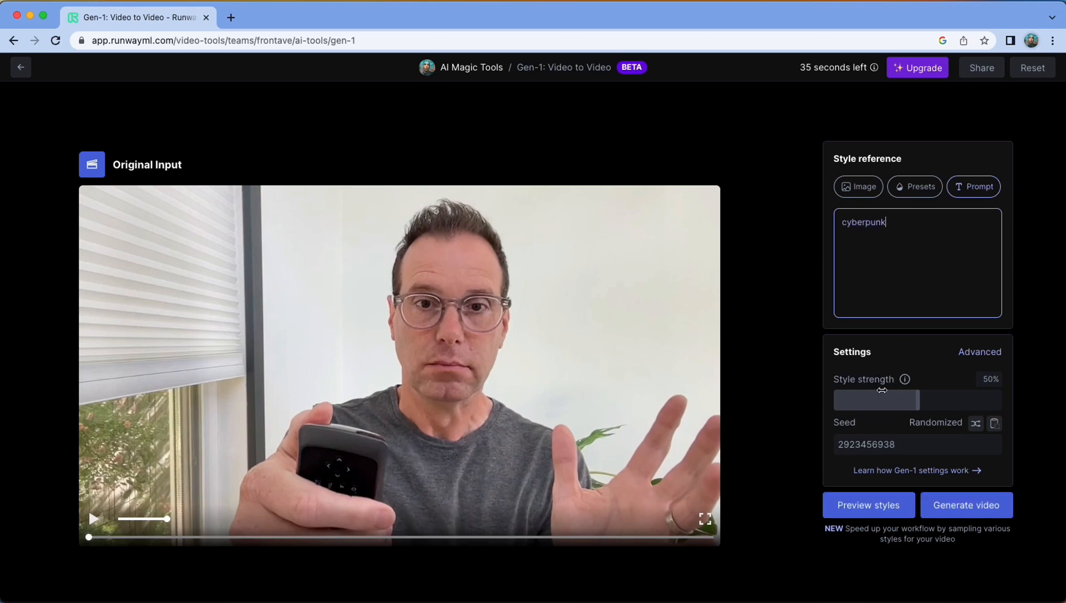
click(875, 504)
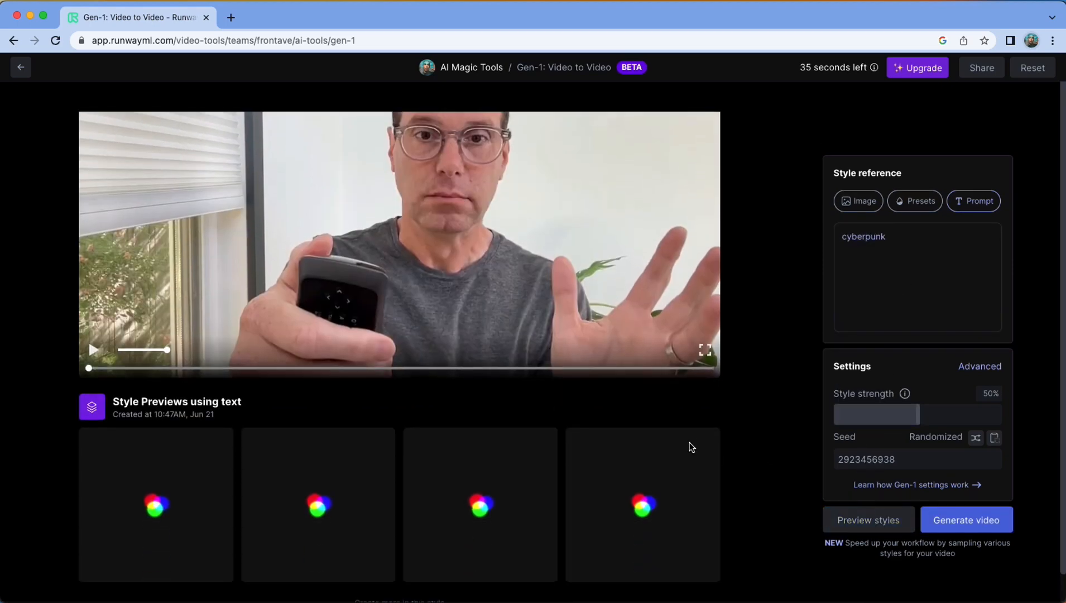
scroll(397, 481, down, 1)
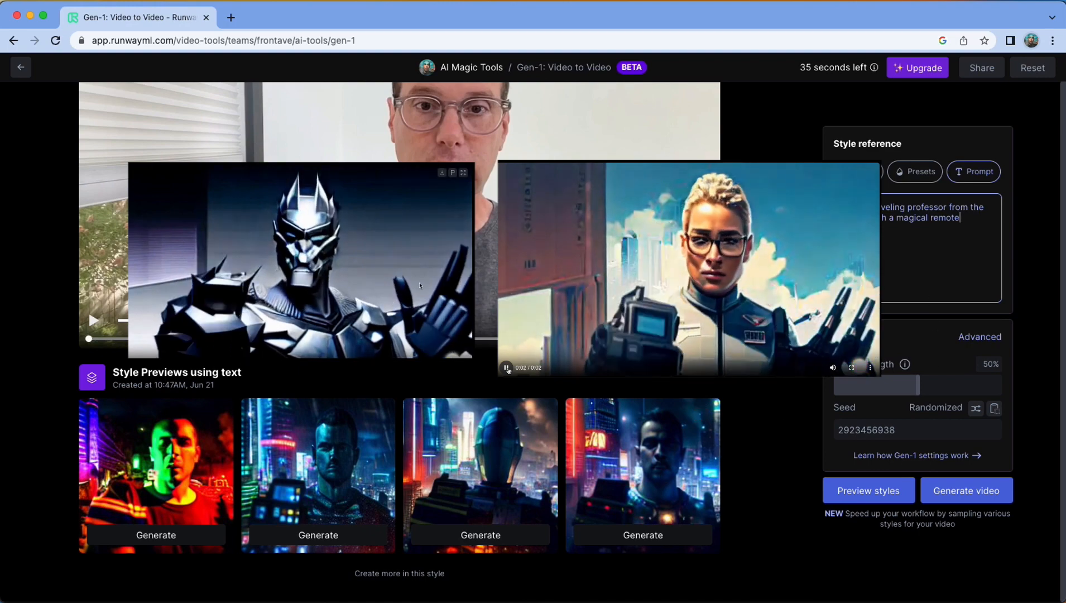
Preview the prompt "a time traveling professor from the future with a magical remote" at 50% and 89% style strength
drag(841, 207, 981, 220)
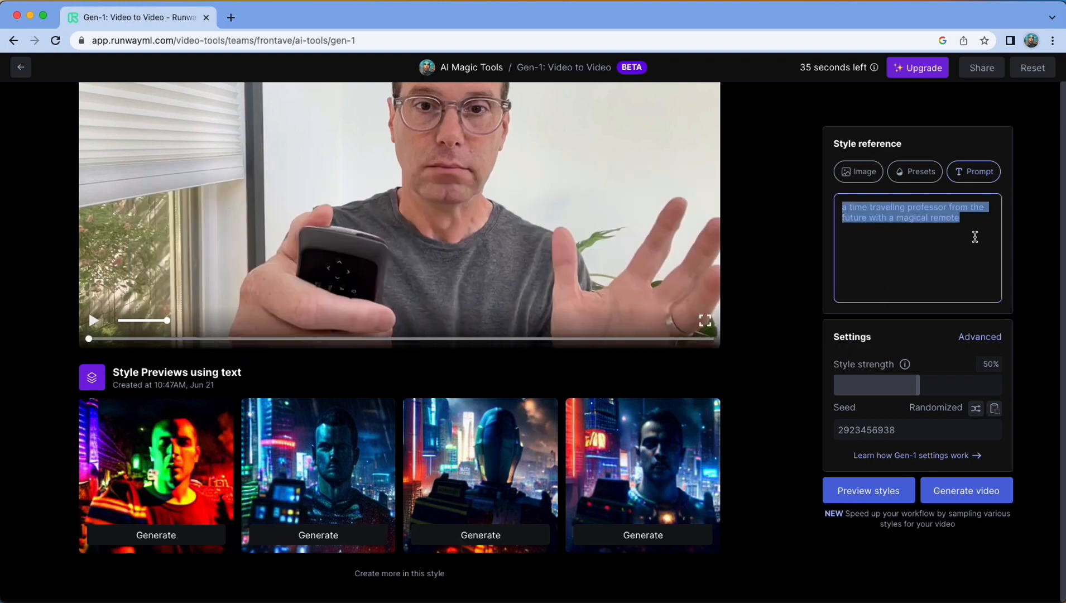
click(870, 491)
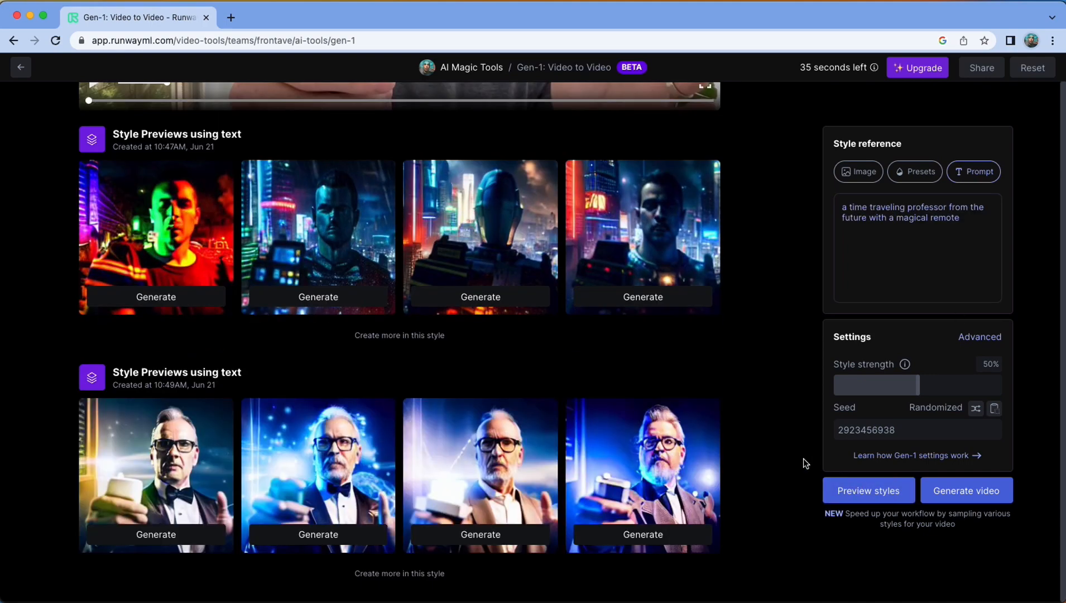
drag(918, 384, 981, 386)
click(857, 490)
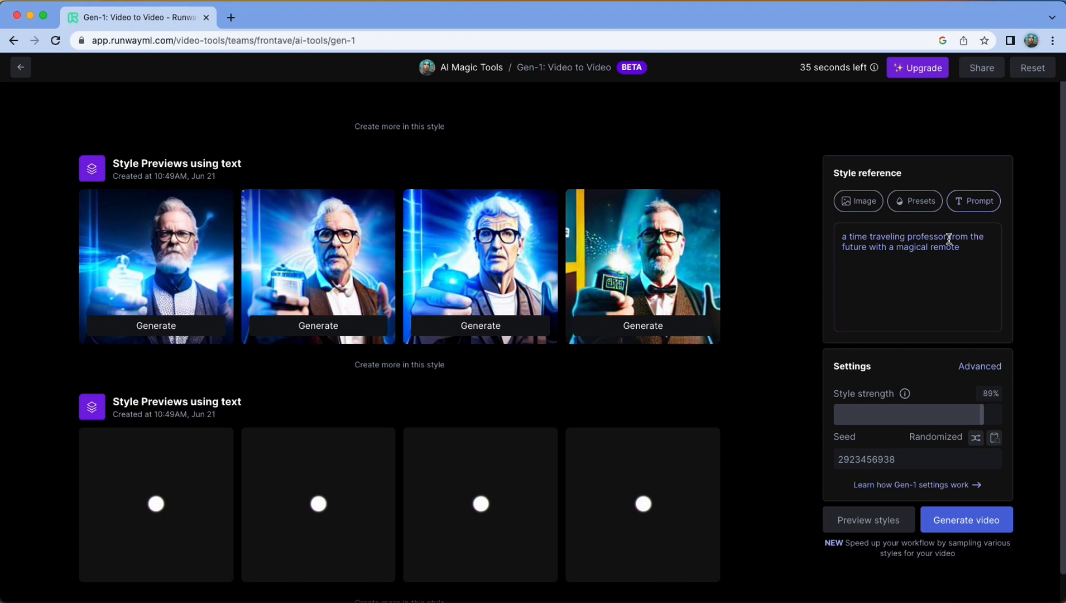
Insert "with wild unkempt hair" after "professor" in the prompt, generate style previews and create more in that style
click(948, 238)
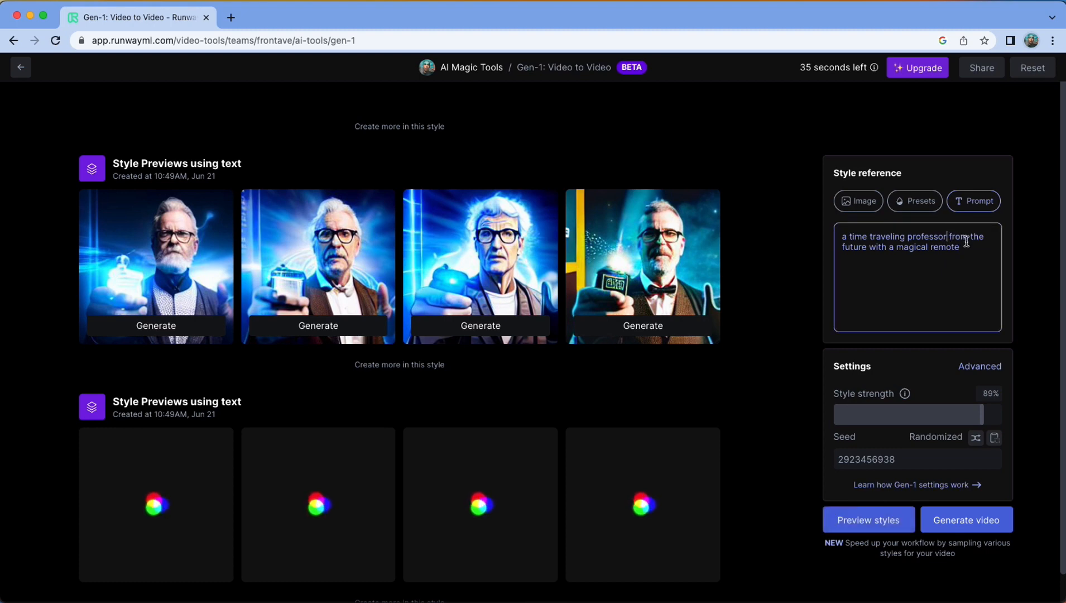
text(with wild)
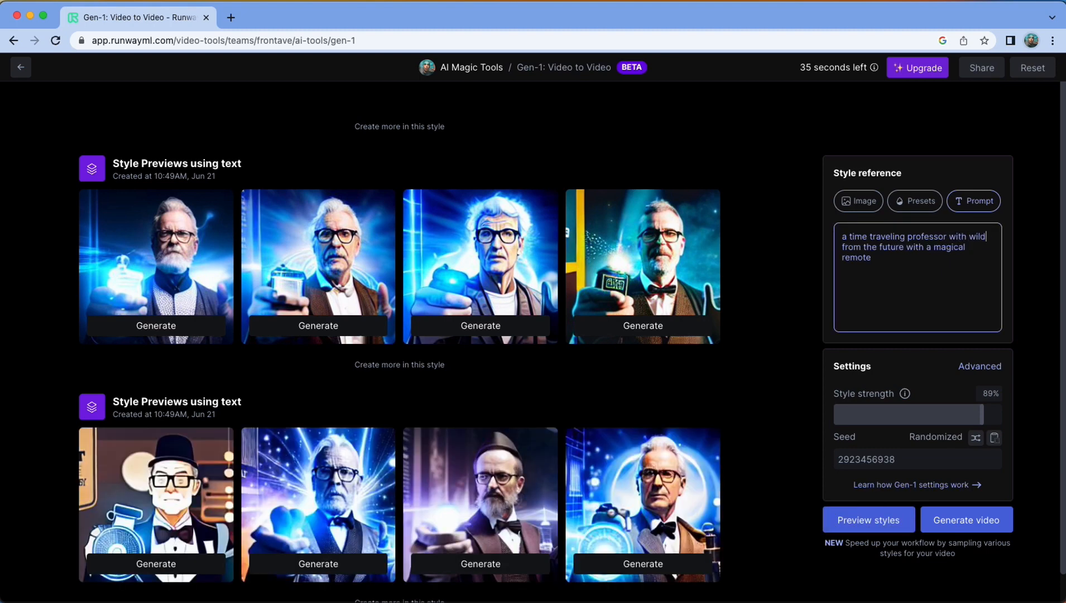
text( unke)
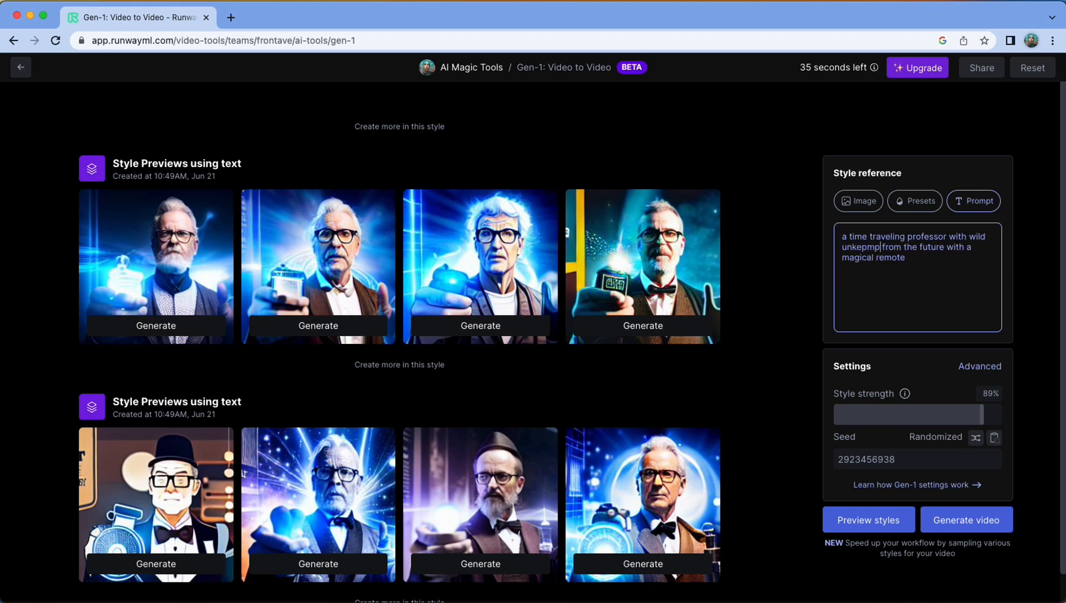
text(mpt hair)
click(880, 526)
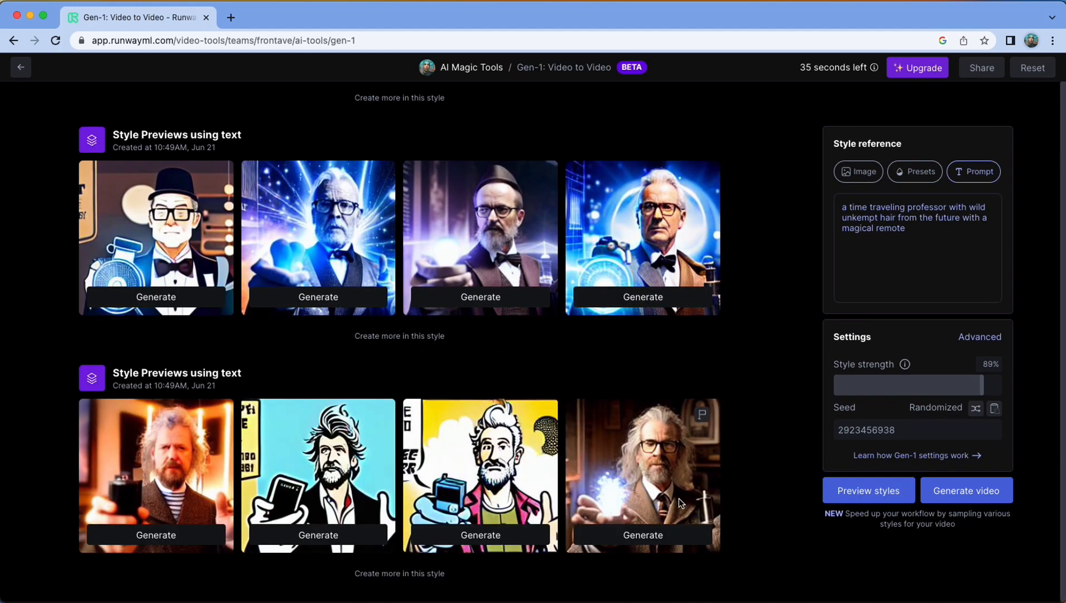
click(411, 573)
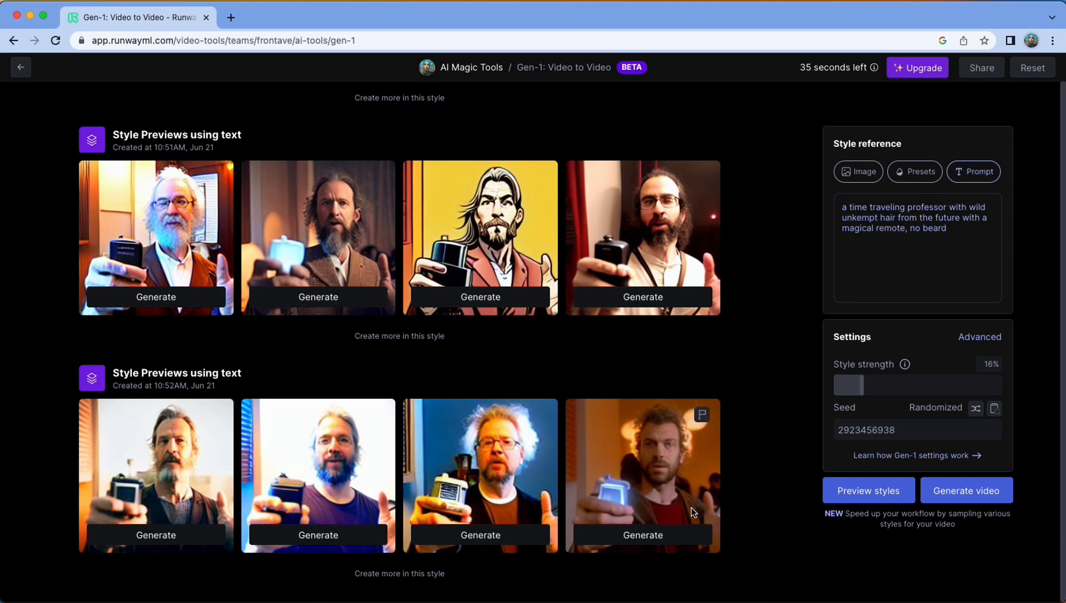
Generate and play the Gen-1 video from the fourth preview of the latest set, and switch the style reference to images
click(661, 536)
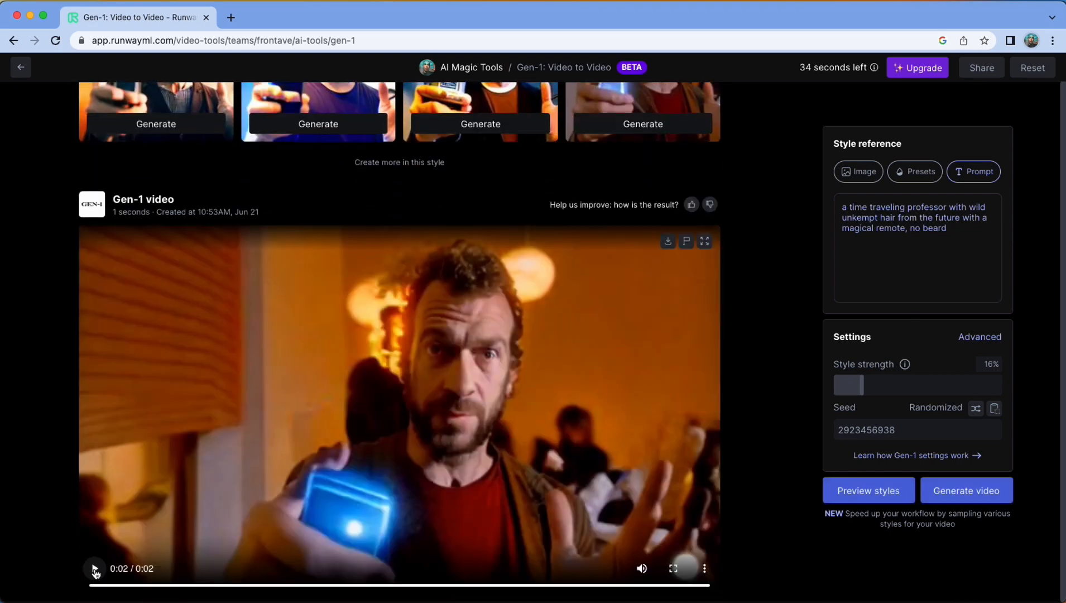
click(95, 569)
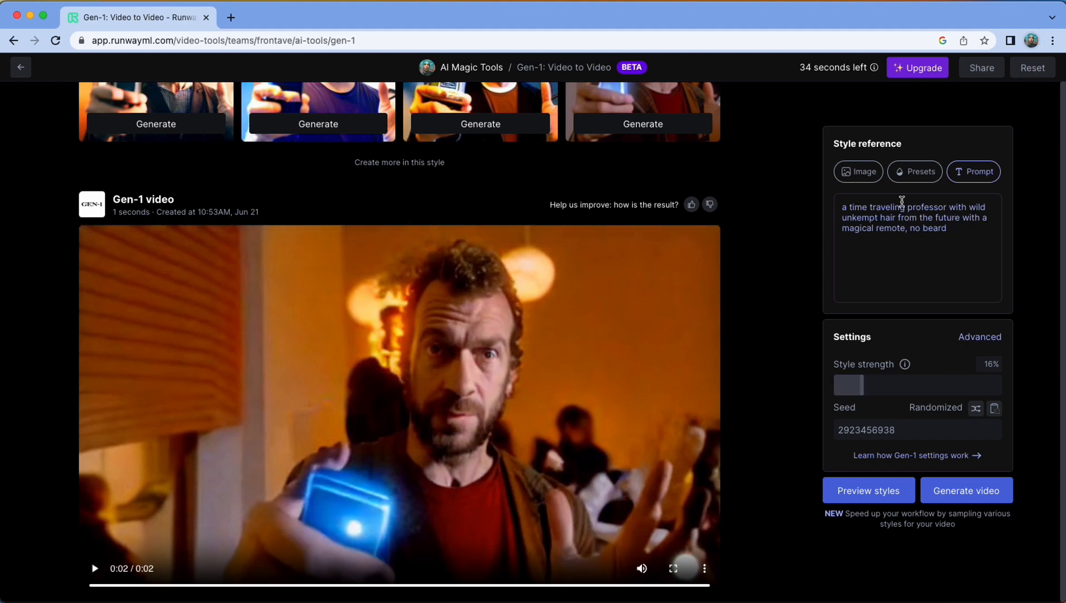
click(871, 174)
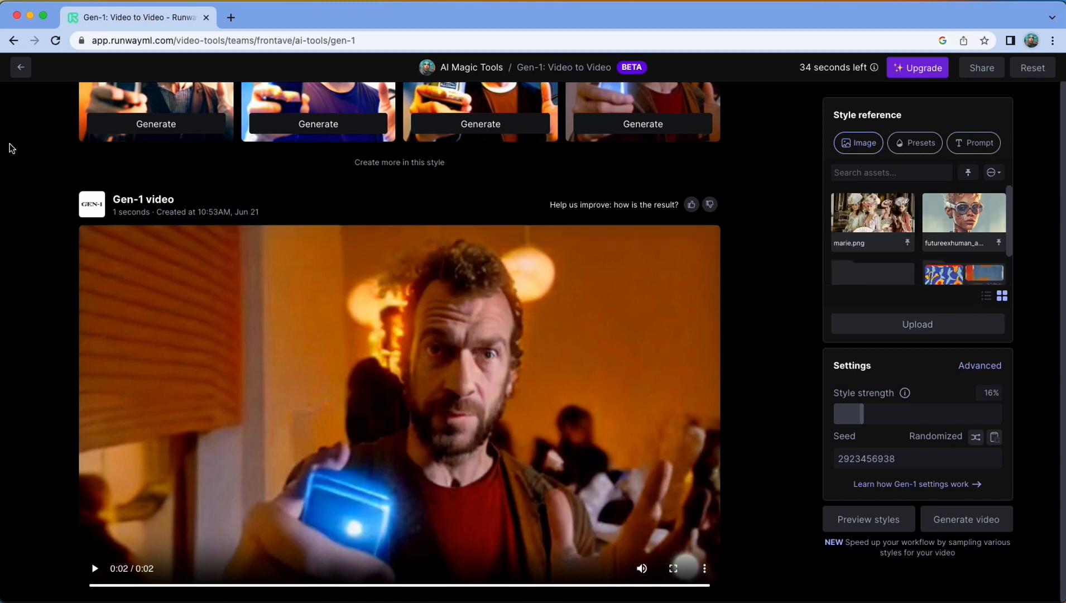
Go back to the dashboard, open Gen-1: Video to Video again and upload Remote4.mp4 as the input video
click(23, 65)
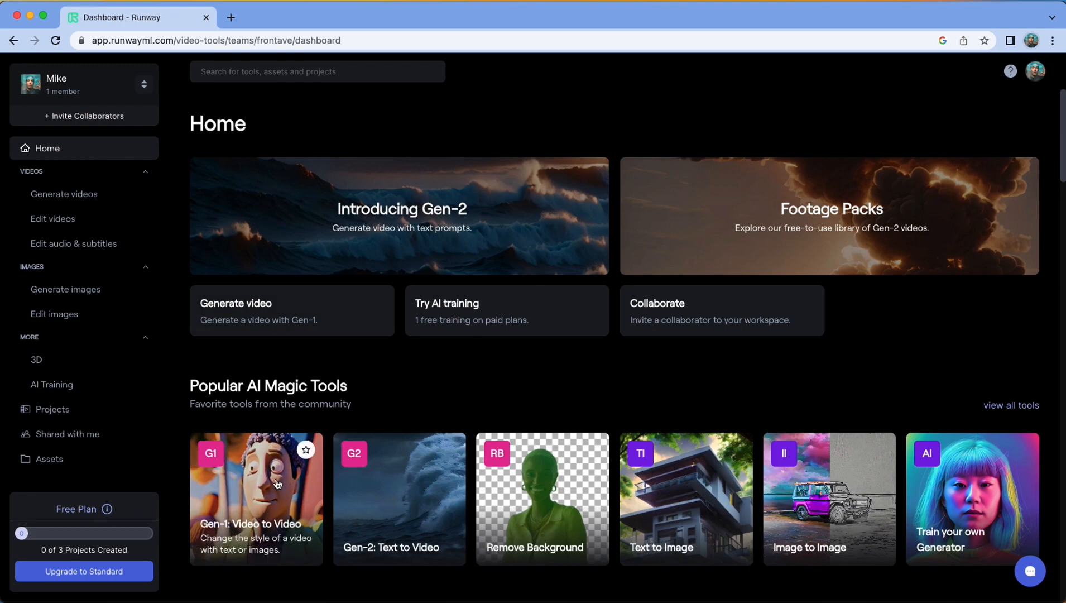
click(268, 463)
click(379, 292)
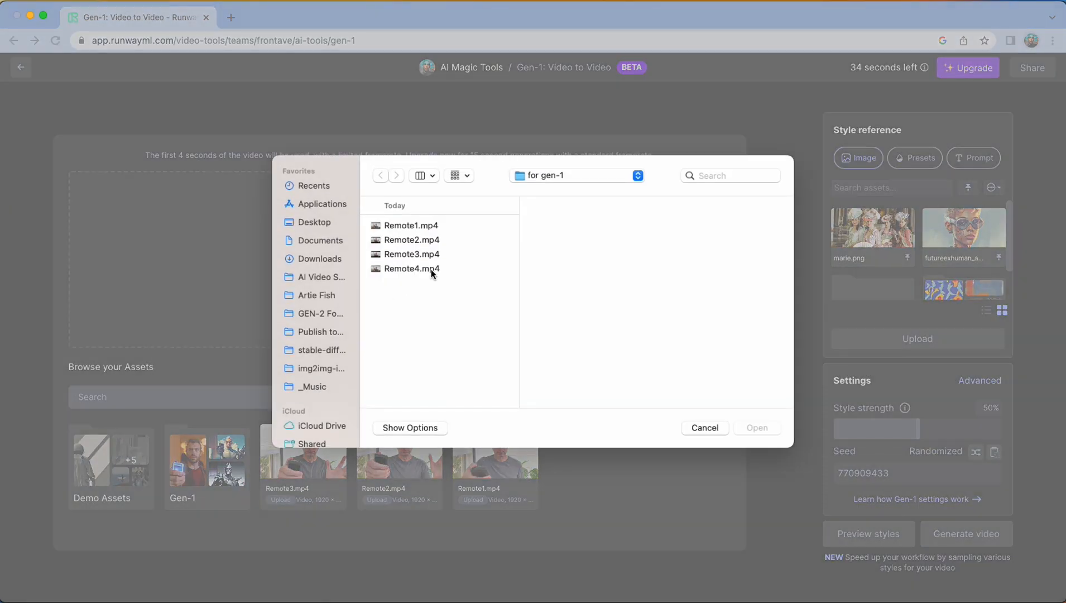
click(431, 269)
key(Return)
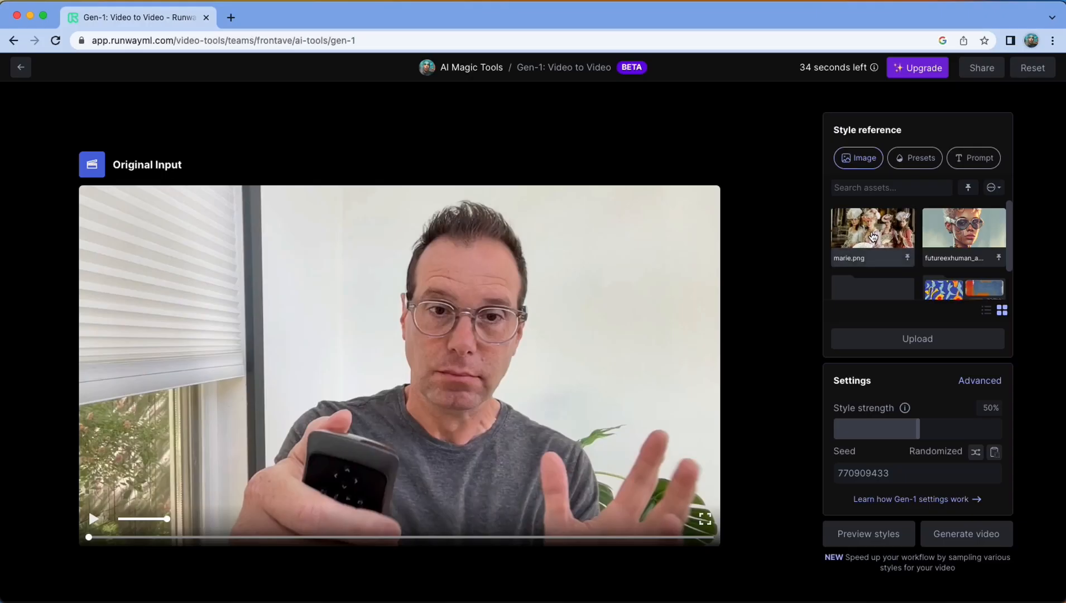
Use marie.png as the style reference image and generate style previews at 50% and 23% style strength
click(873, 236)
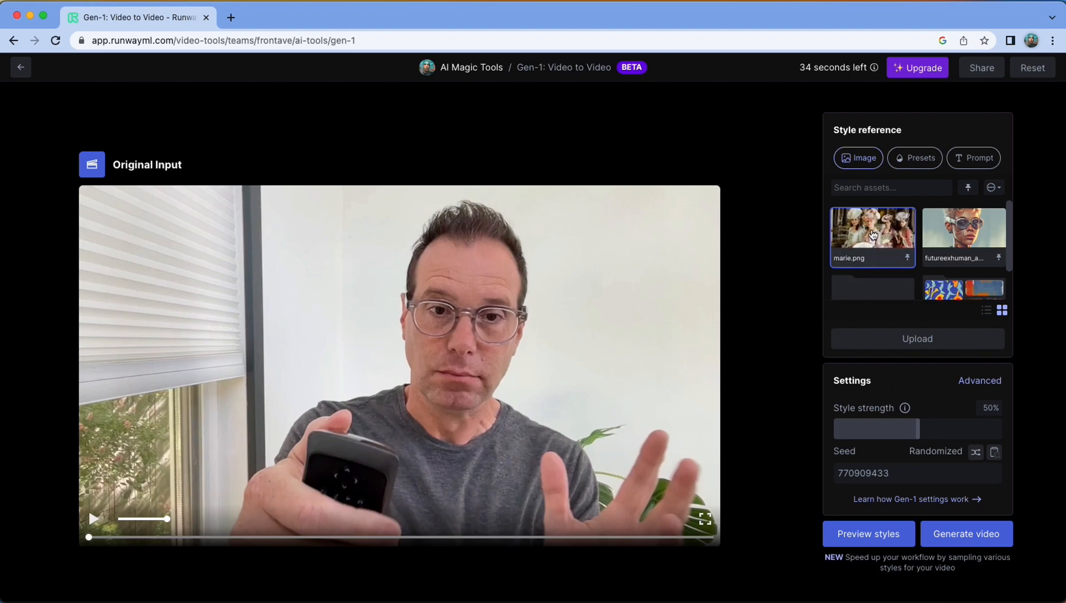
click(893, 539)
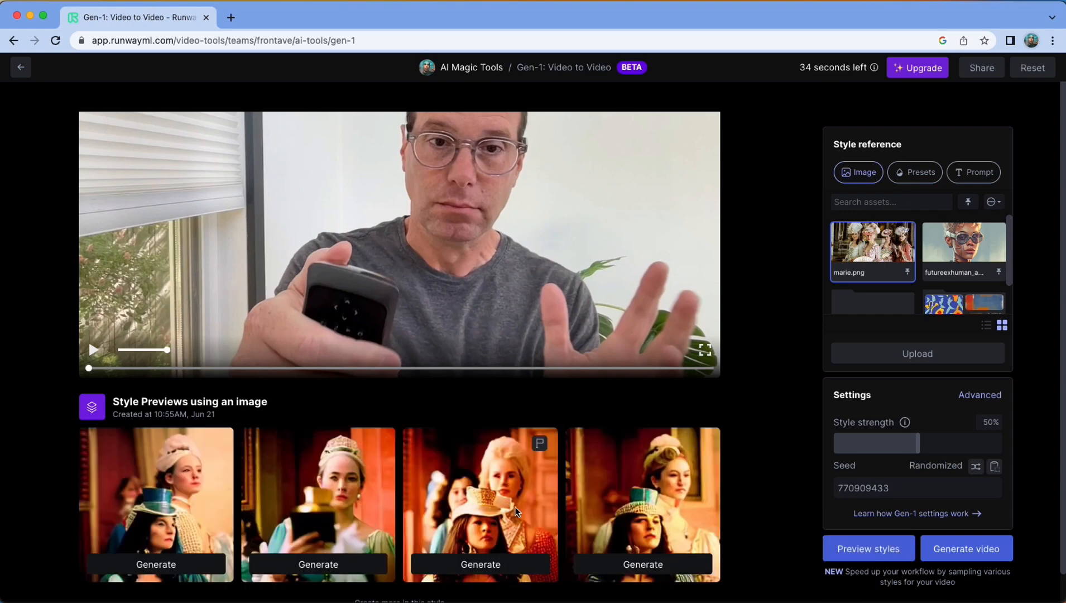
scroll(447, 535, down, 1)
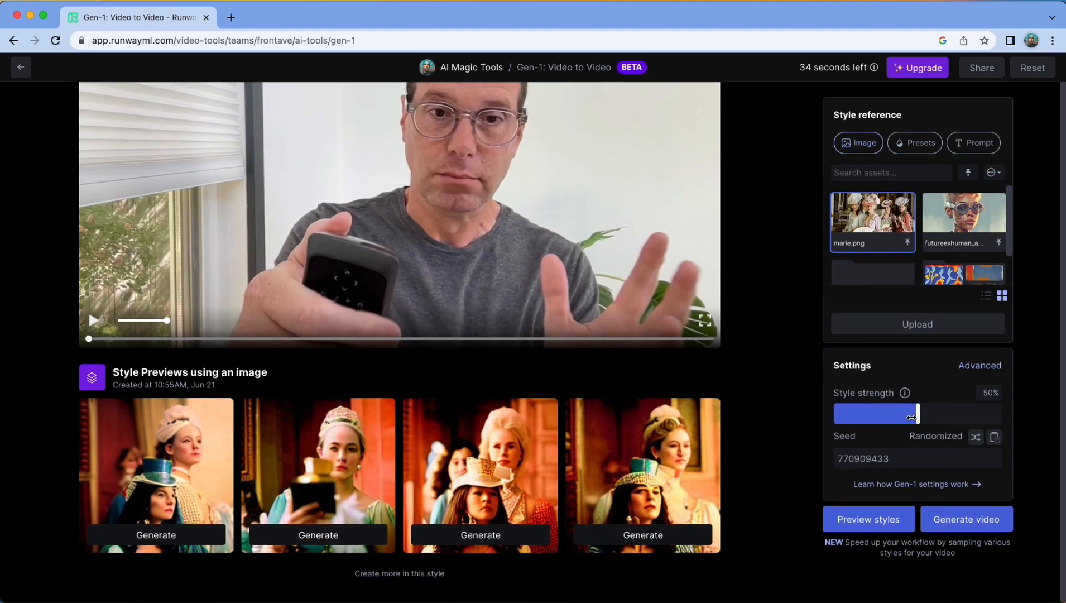
drag(911, 418, 872, 423)
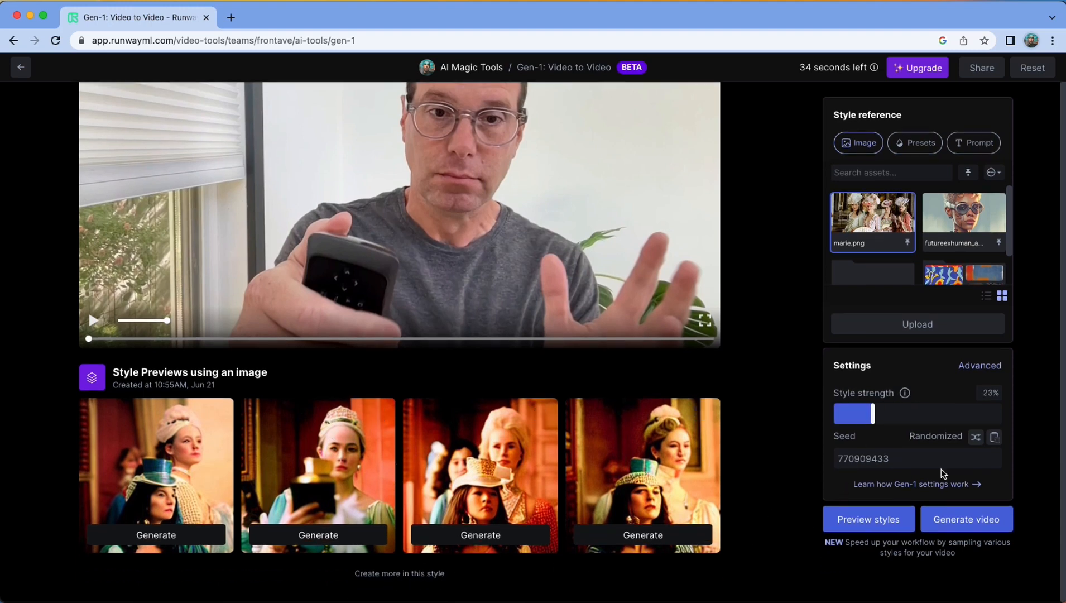
click(868, 519)
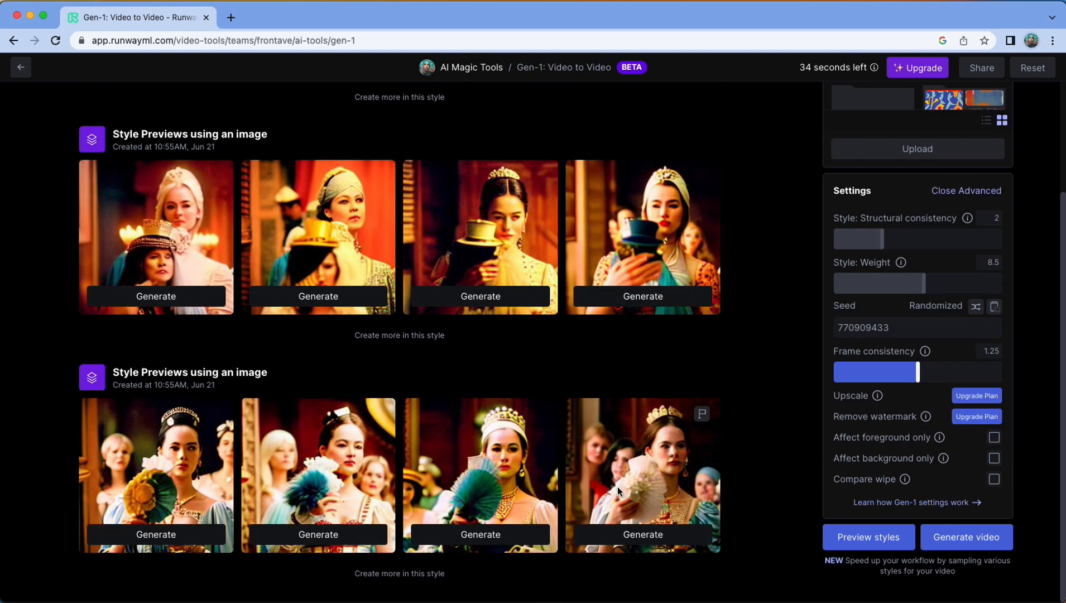
Generate the Gen-1 video from the fourth preview of the latest marie.png style set and play it
click(643, 535)
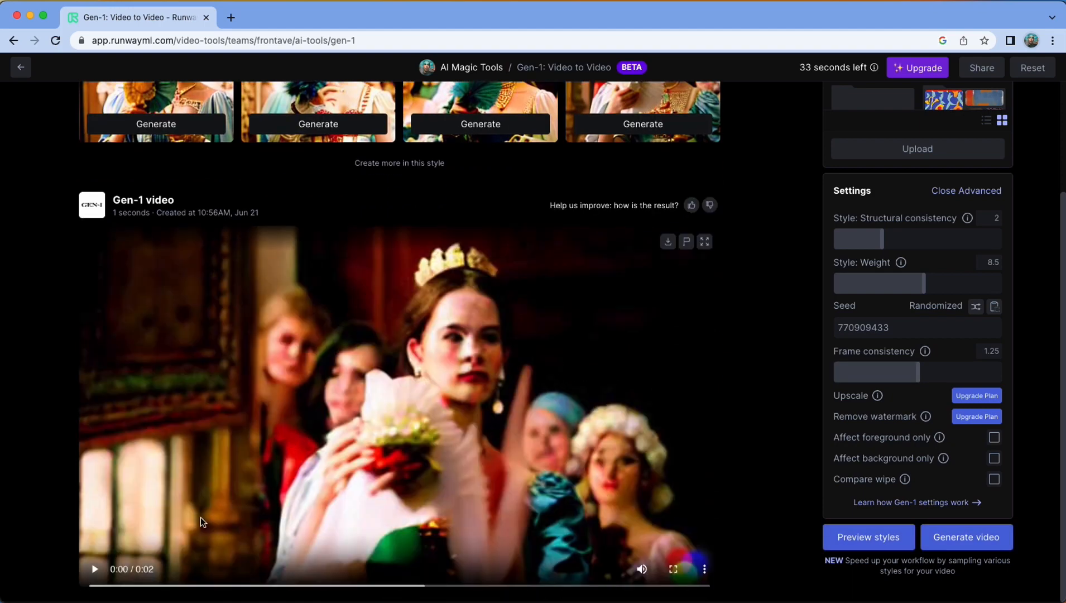
click(95, 569)
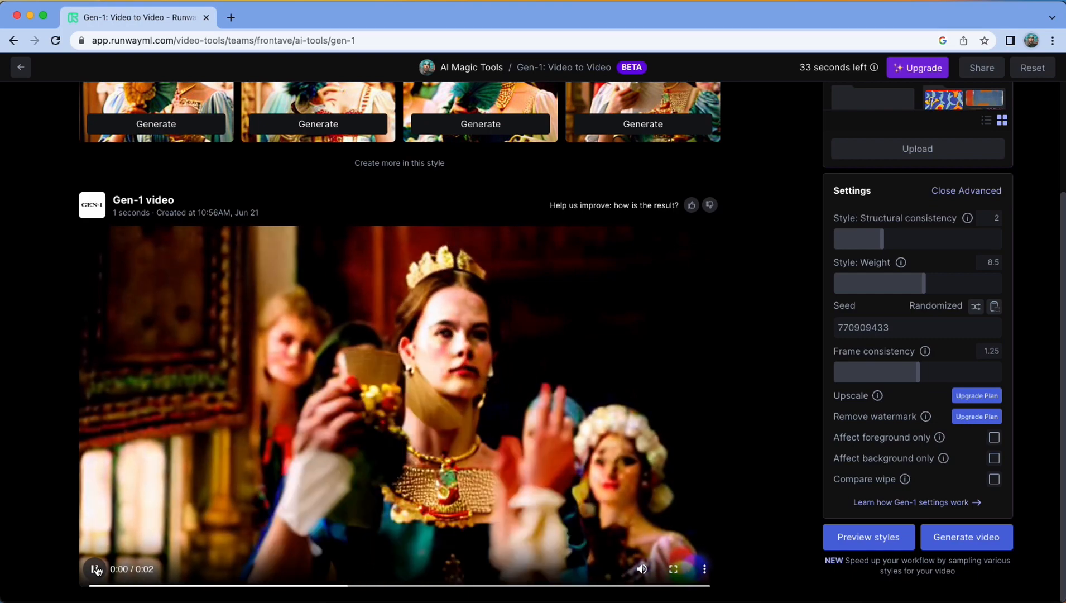
scroll(787, 207, up, 3)
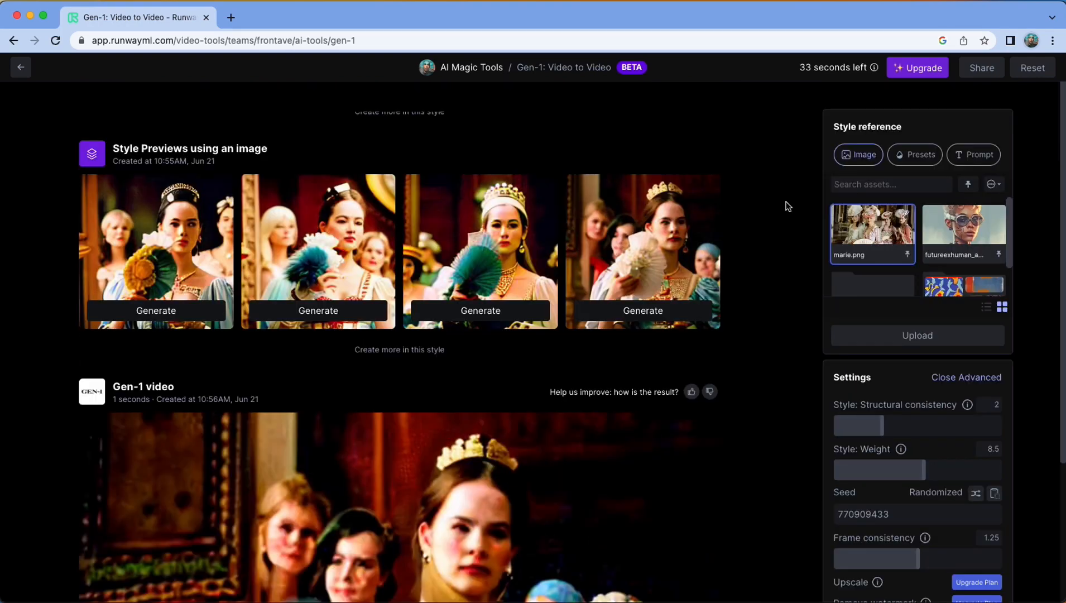
Open the Gen-1 Remote4 export in the Runway assets, return to the asset list and download the whole Gen-1 folder
click(31, 68)
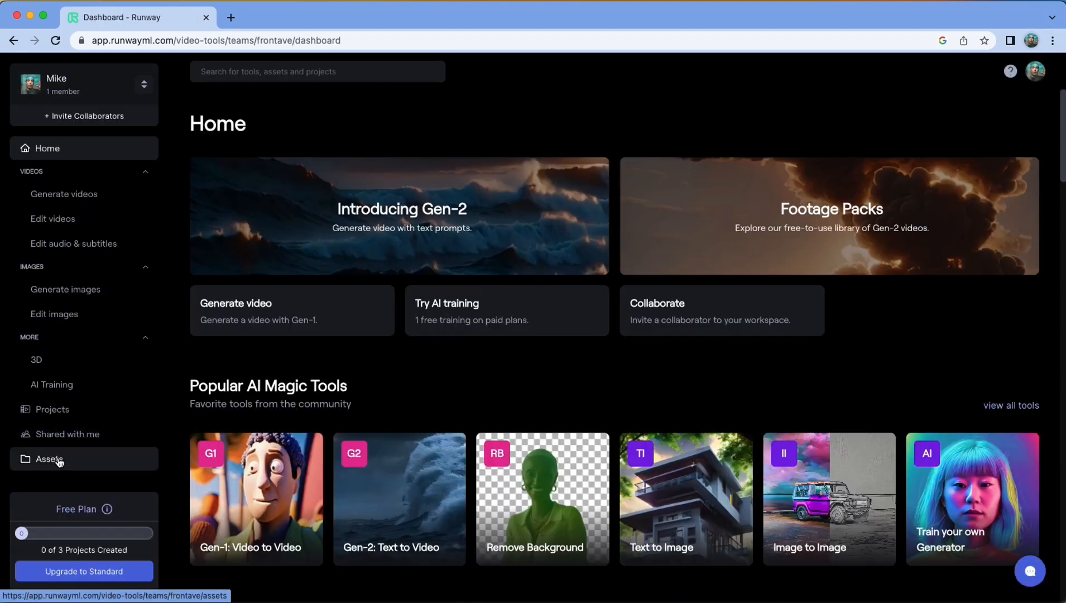
click(58, 460)
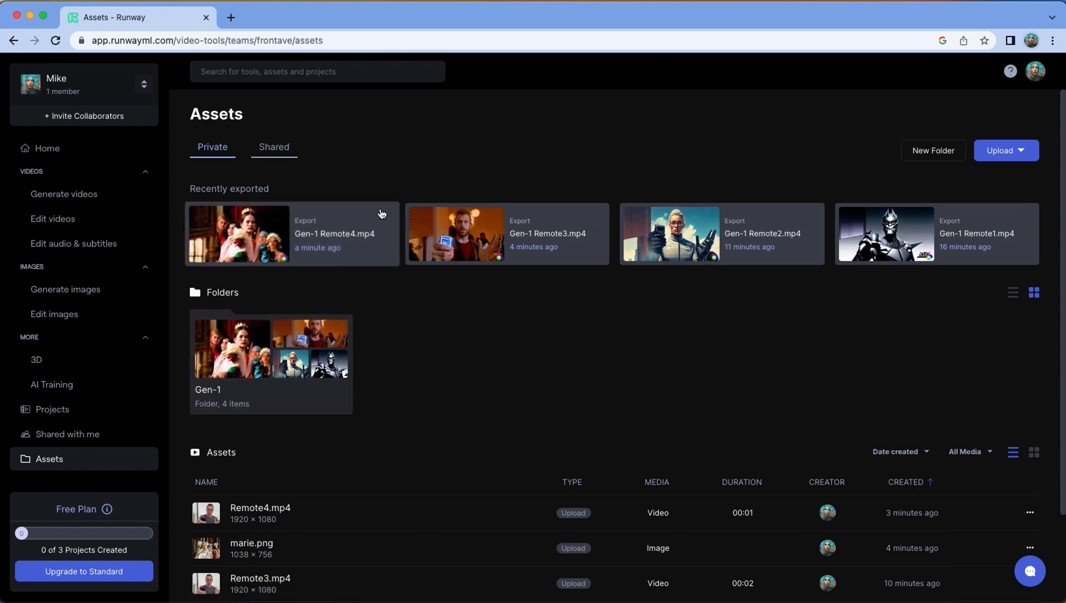
click(363, 223)
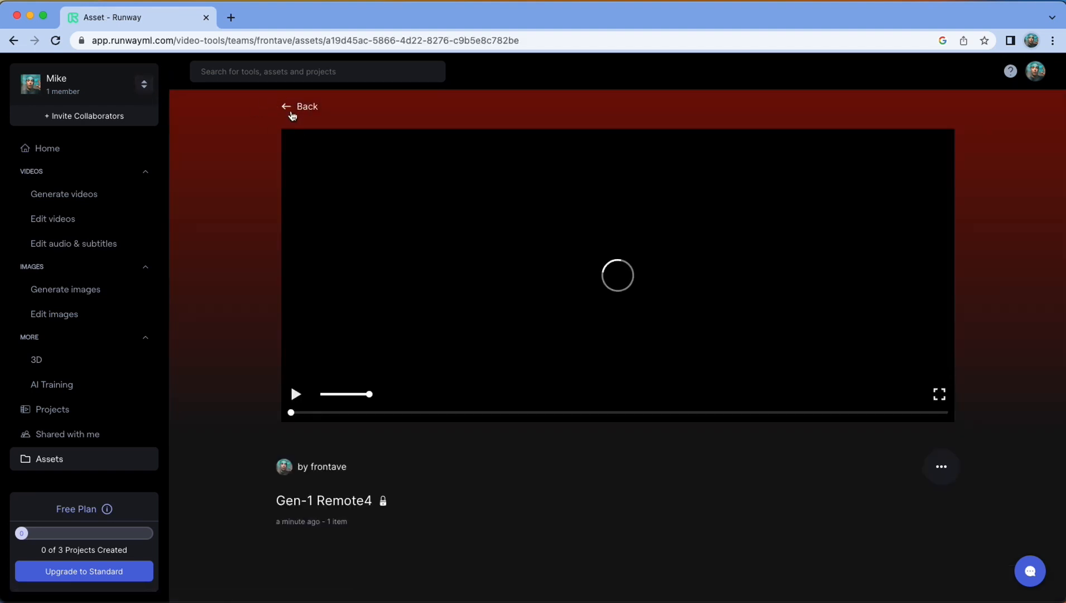
click(290, 108)
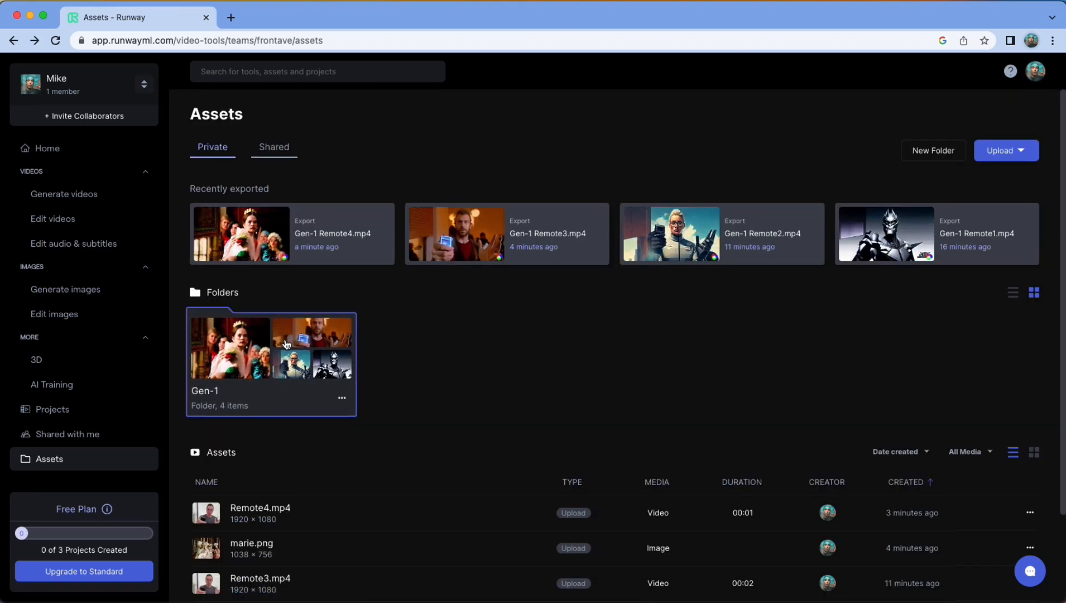
click(342, 396)
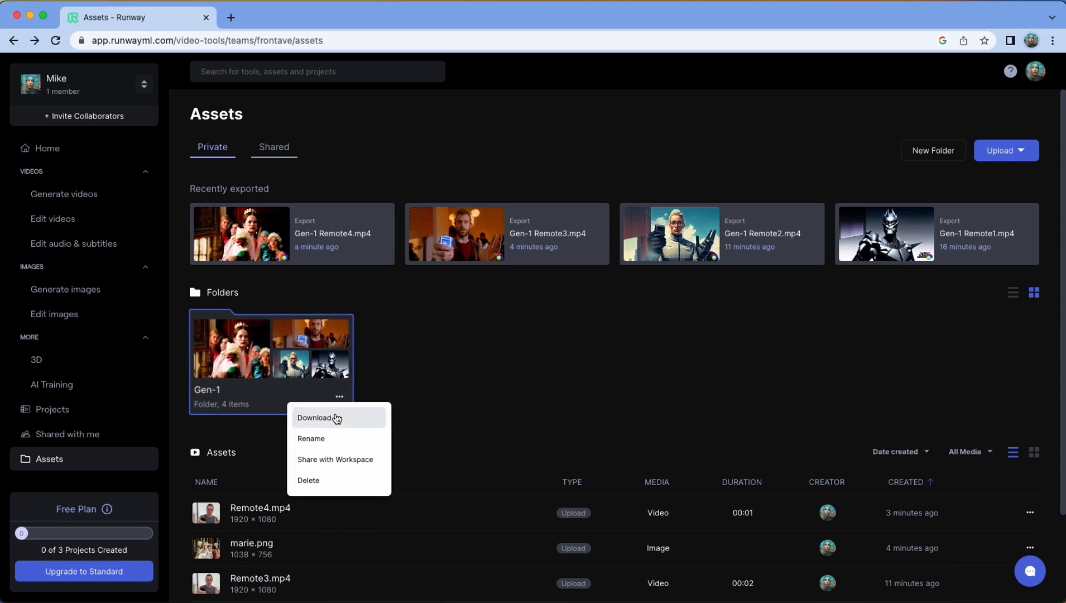
click(336, 418)
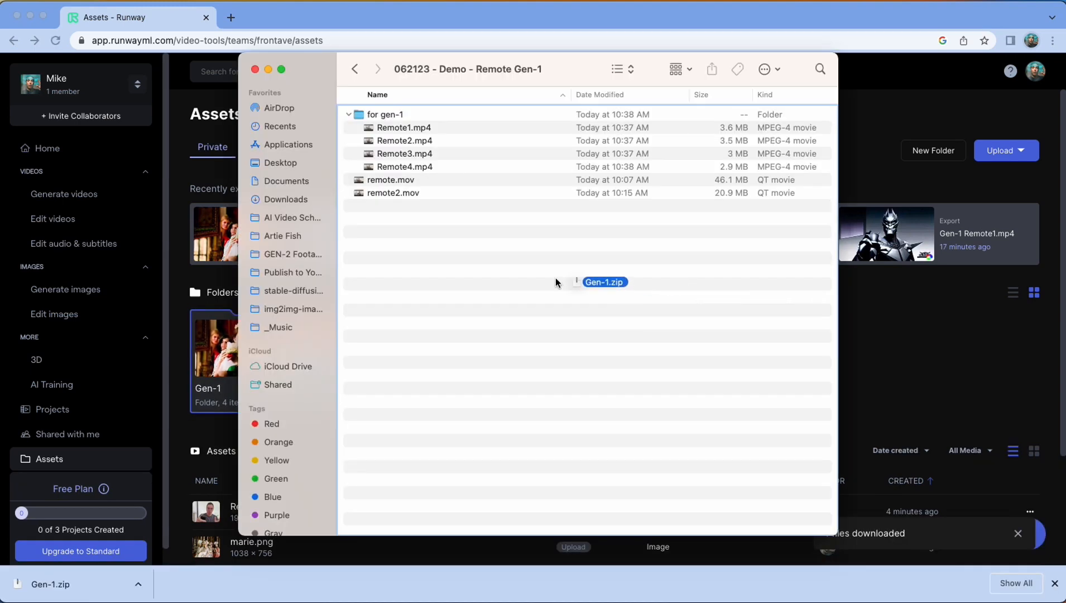
Unzip Gen-1.zip in the "062123 - Demo - Remote Gen-1" folder in Finder and list the clips in the extracted Gen-1 folder
drag(556, 277, 473, 270)
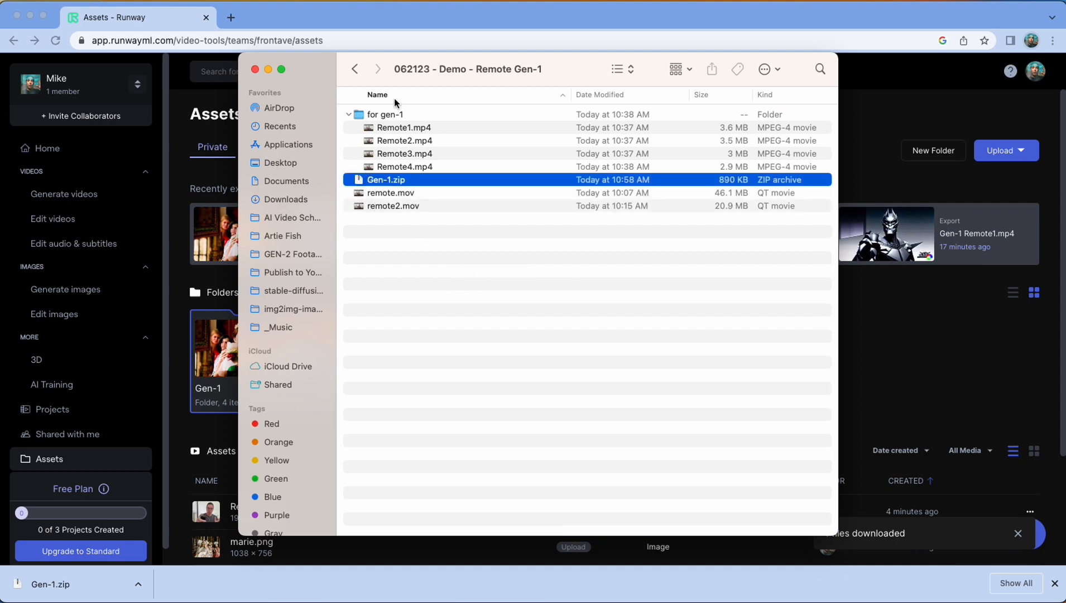
double_click(358, 185)
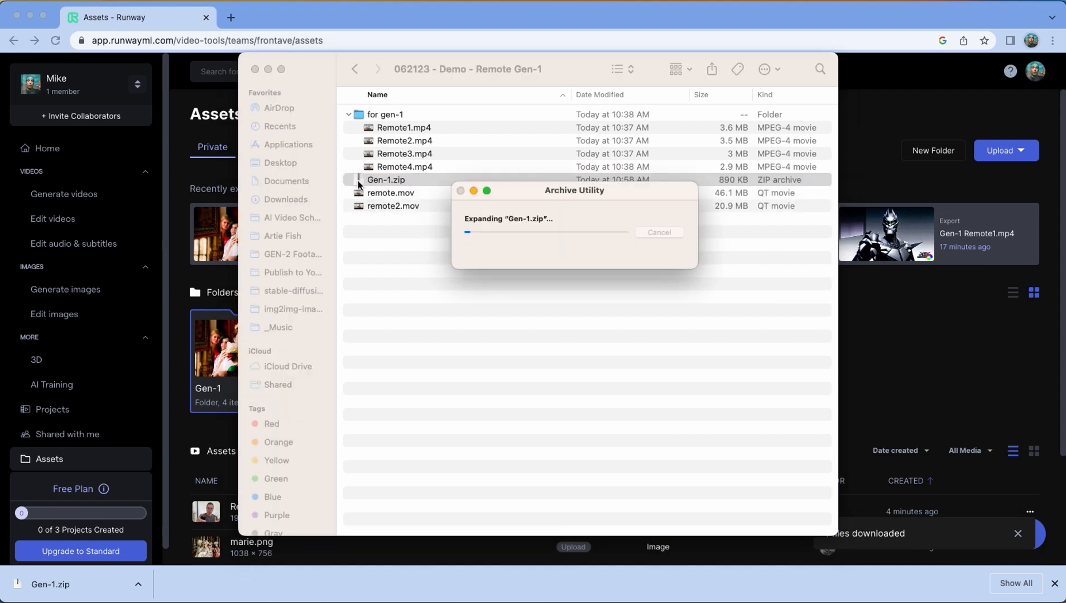
click(349, 179)
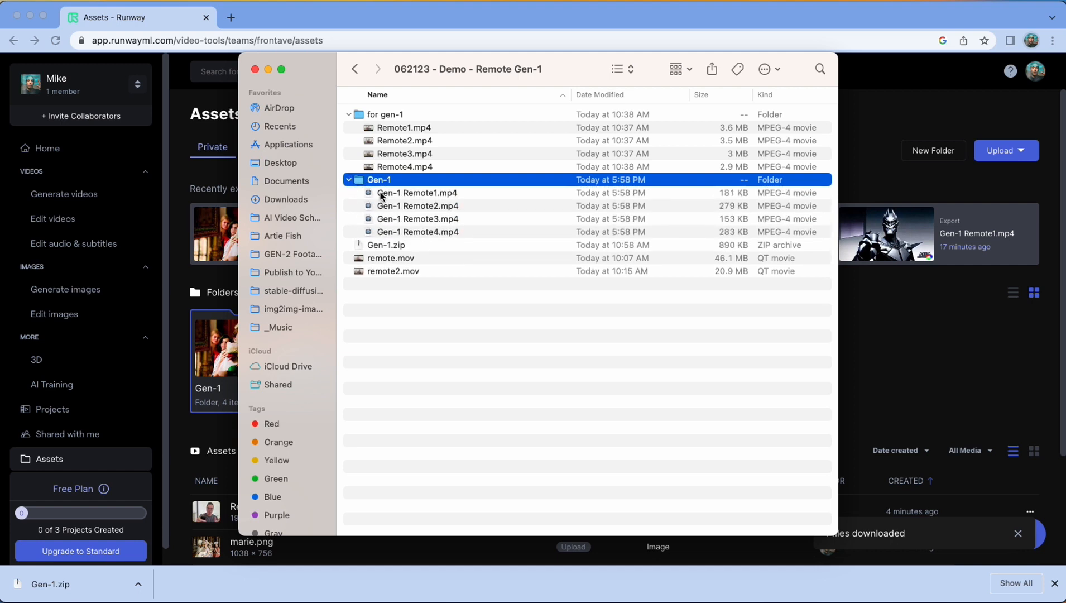
click(389, 115)
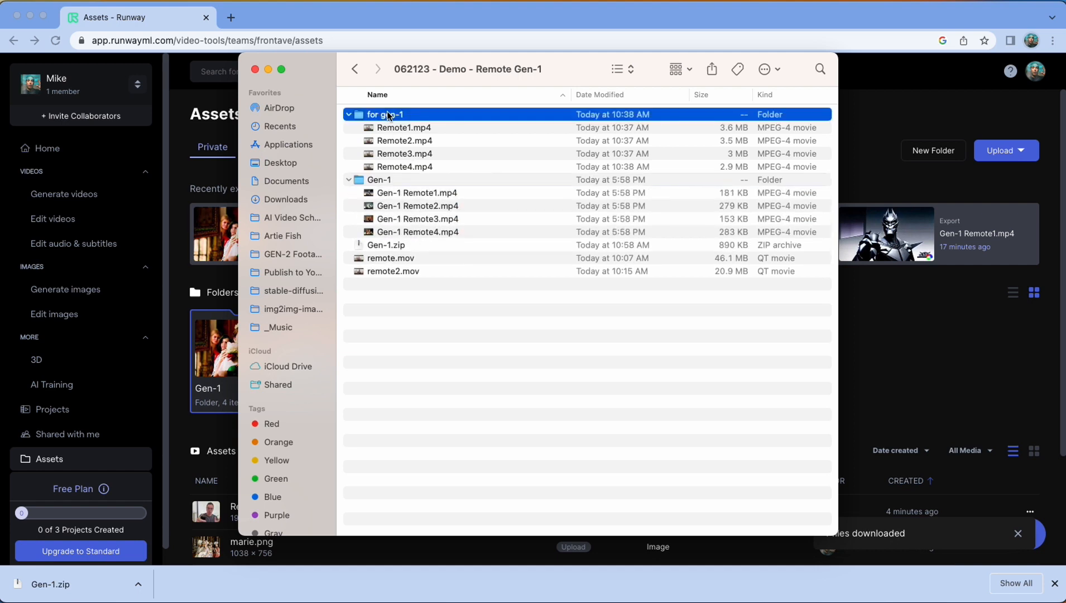
click(425, 196)
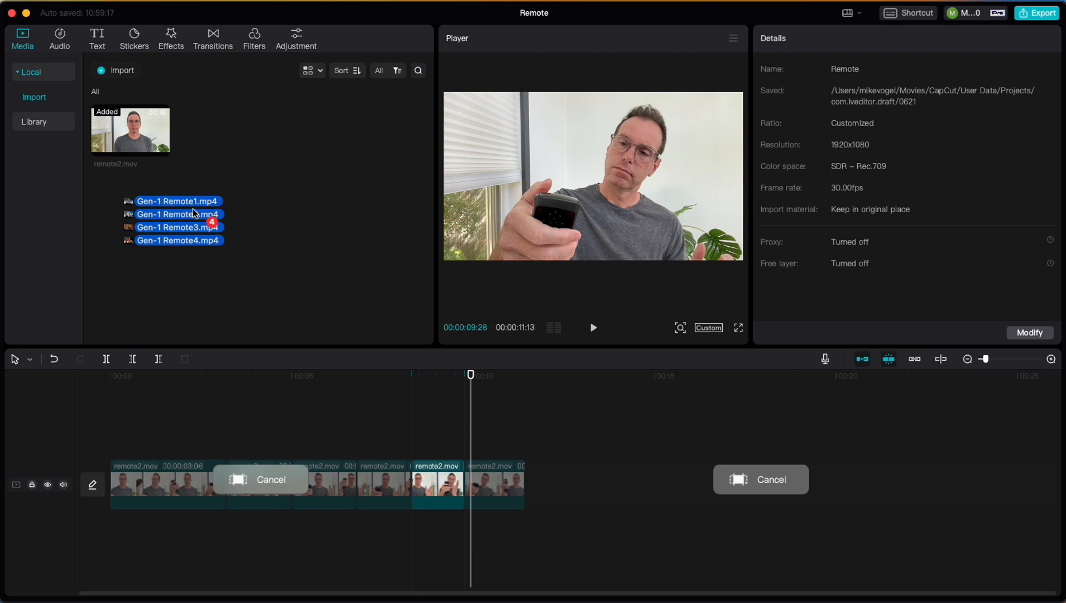
Switch to the CapCut Remote project, import the four Gen-1 Remote clips and clear the selected area on the timeline
drag(193, 209, 193, 208)
click(332, 310)
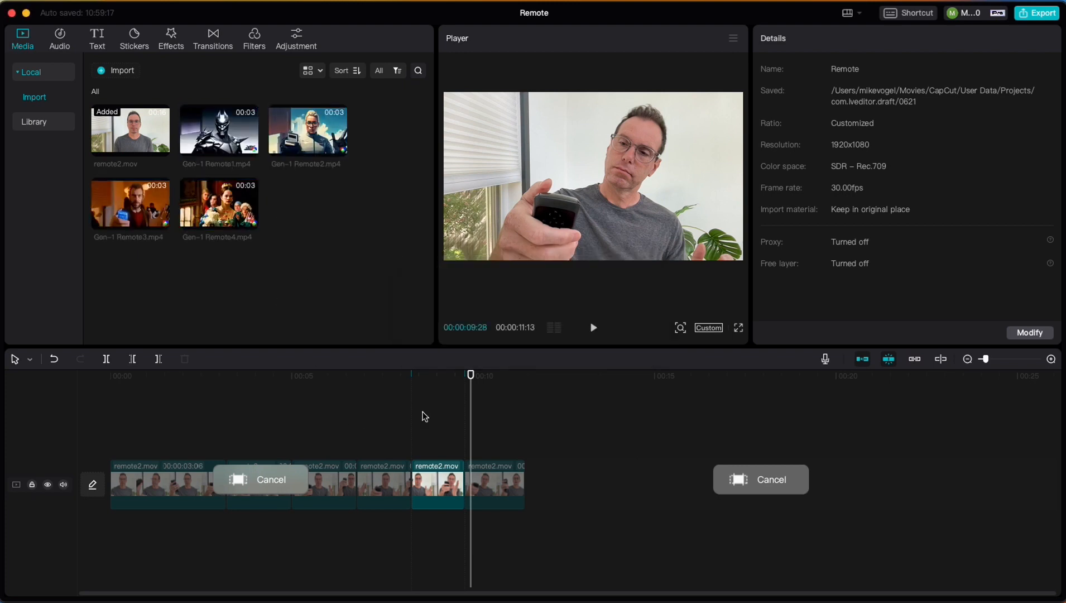
click(376, 427)
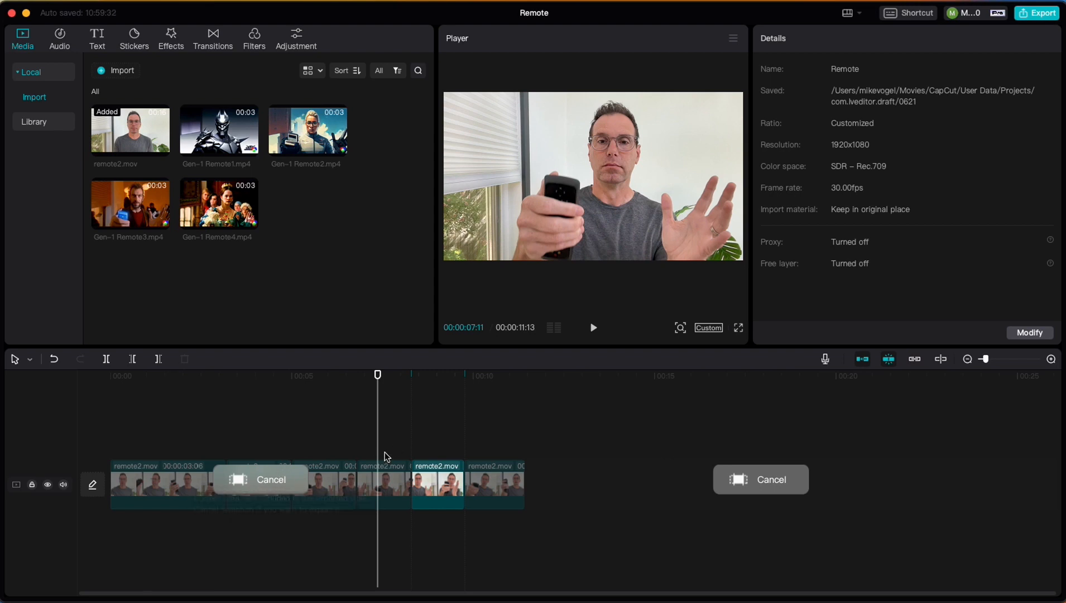
click(271, 484)
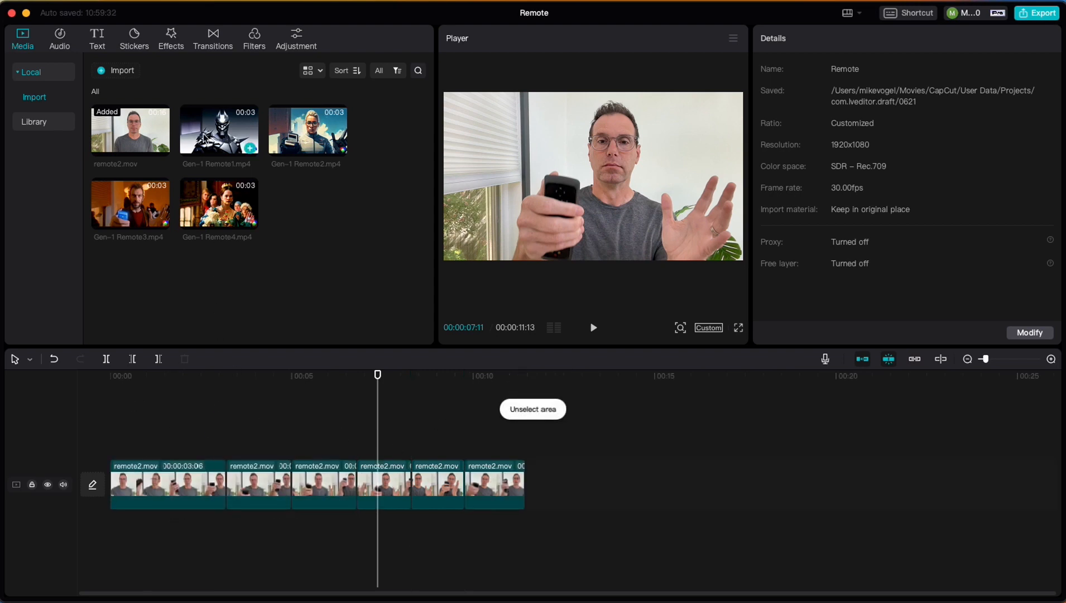
Place Gen-1 Remote1.mp4 through Remote4.mp4 in order on a track above remote2.mov, starting at the second segment (00:00:03:06)
drag(203, 137, 226, 445)
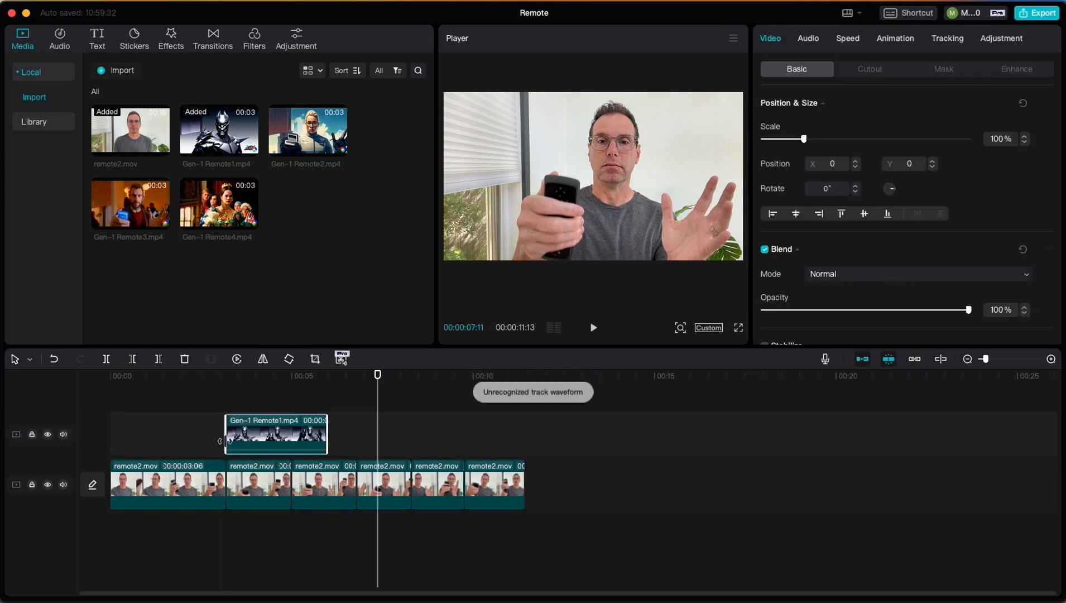
drag(231, 377, 281, 377)
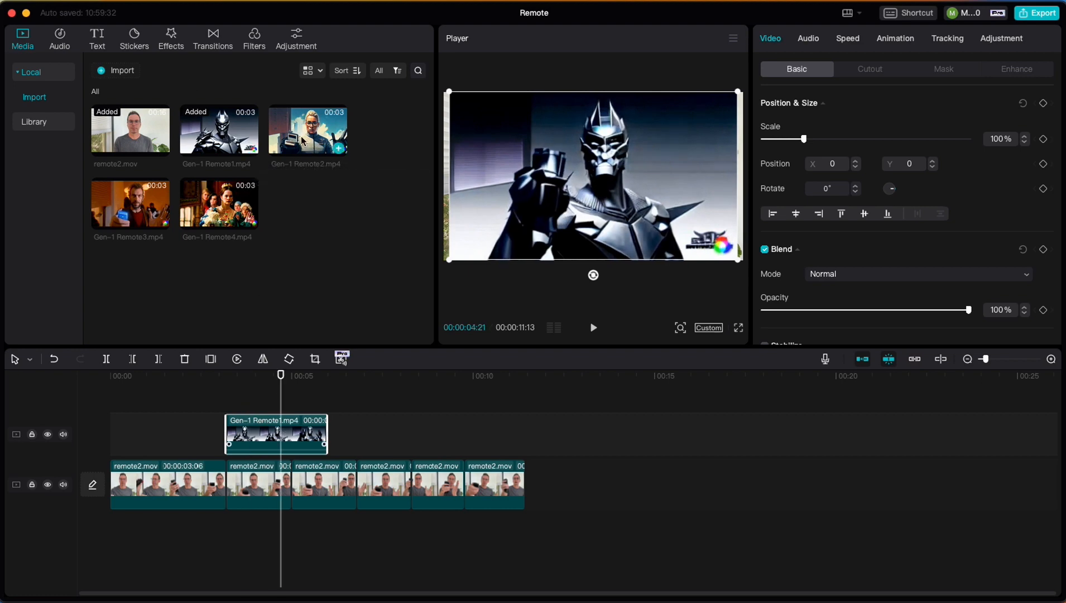
drag(304, 141, 330, 445)
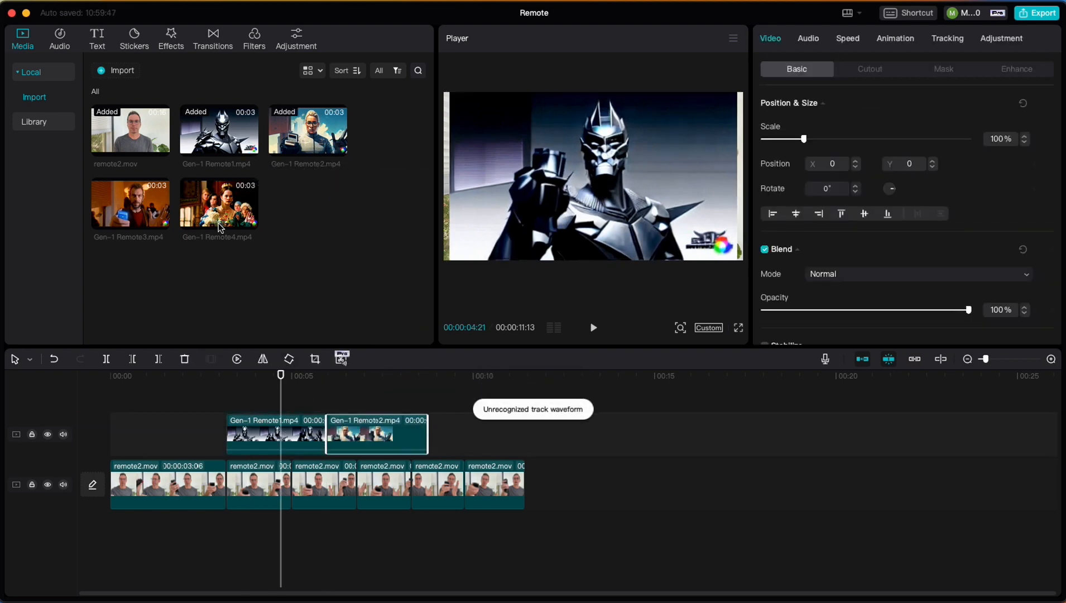
drag(143, 211, 431, 438)
drag(221, 210, 513, 438)
Turn off the main track magnet and move the last remote2.mov segment to the end of the Gen-1 clips at 00:00:13:08
click(588, 502)
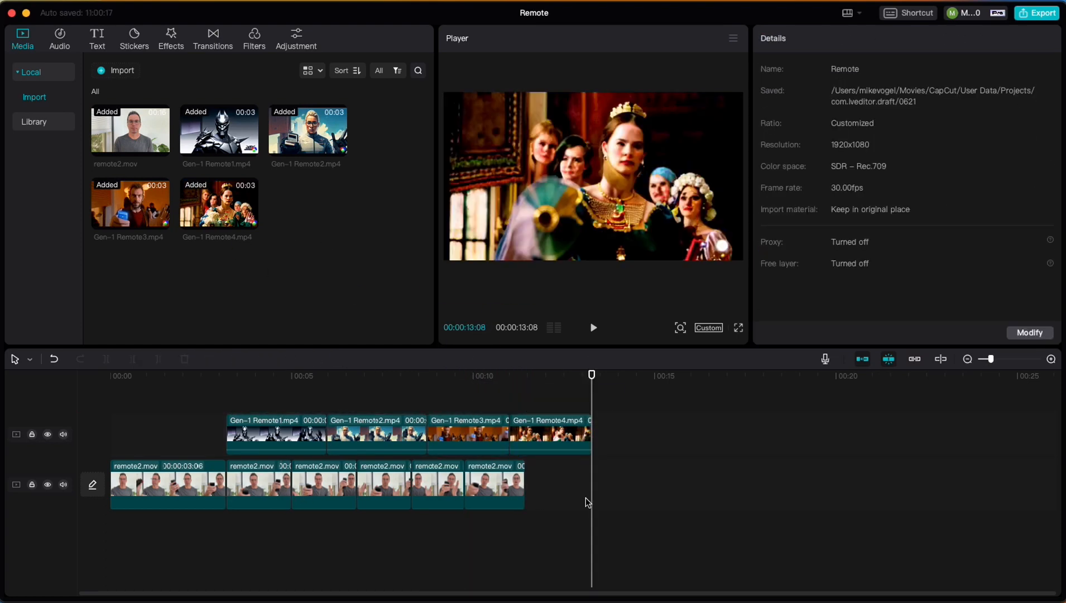
click(865, 358)
drag(505, 480, 627, 483)
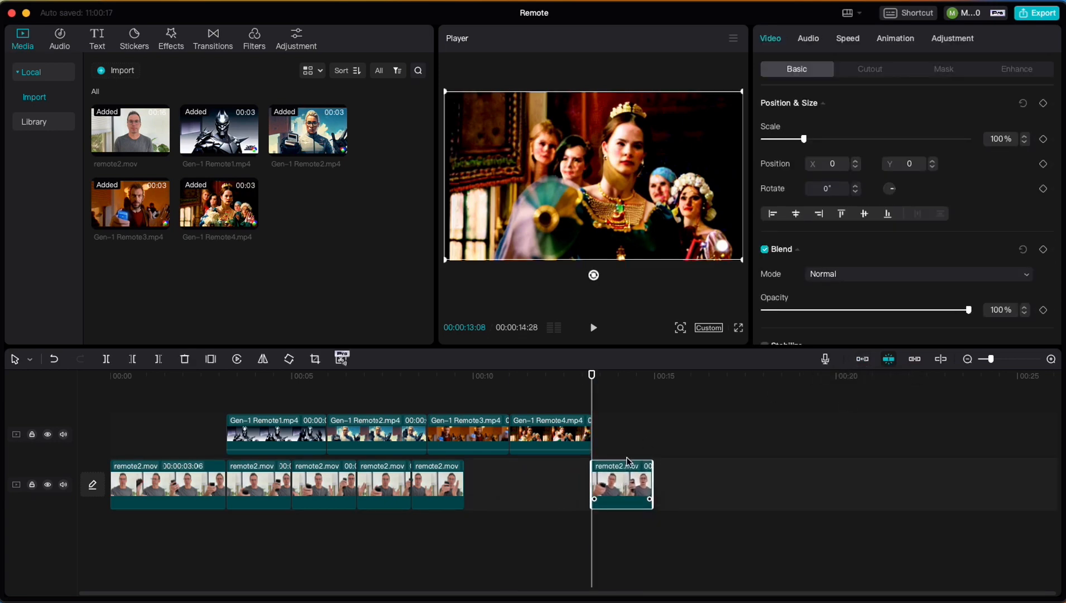
Play the sequence from 00:00:03:06, and move the last remote2.mov segment back directly behind the preceding one
click(225, 383)
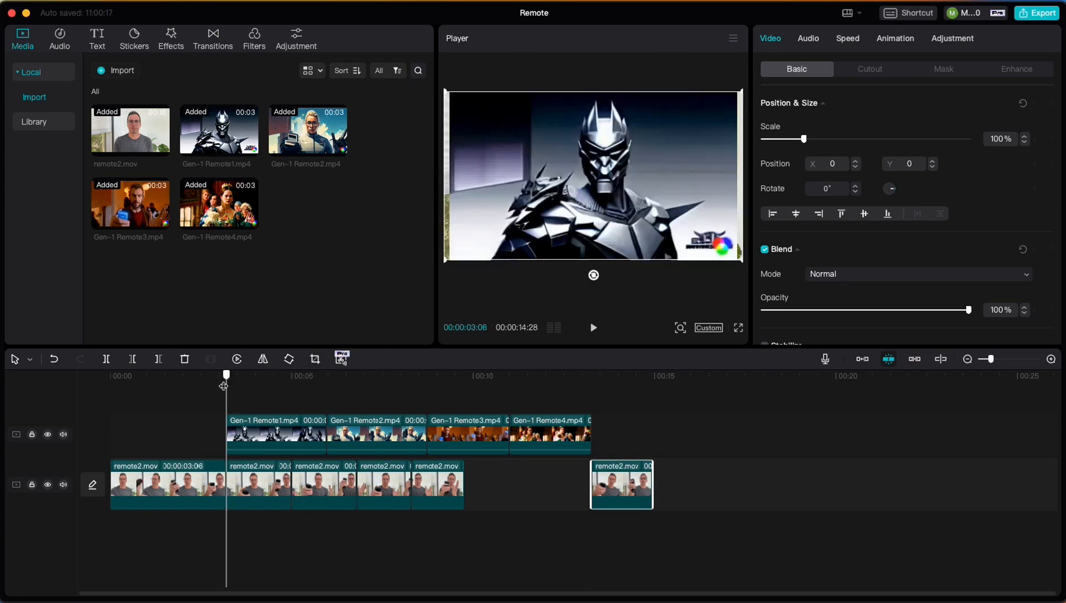
key(space)
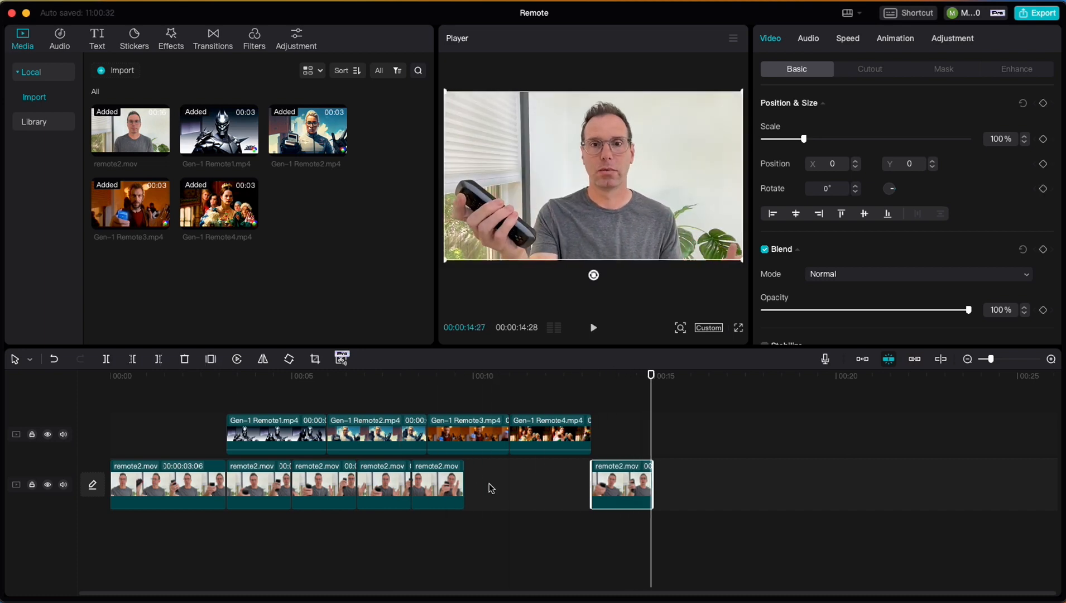
click(568, 392)
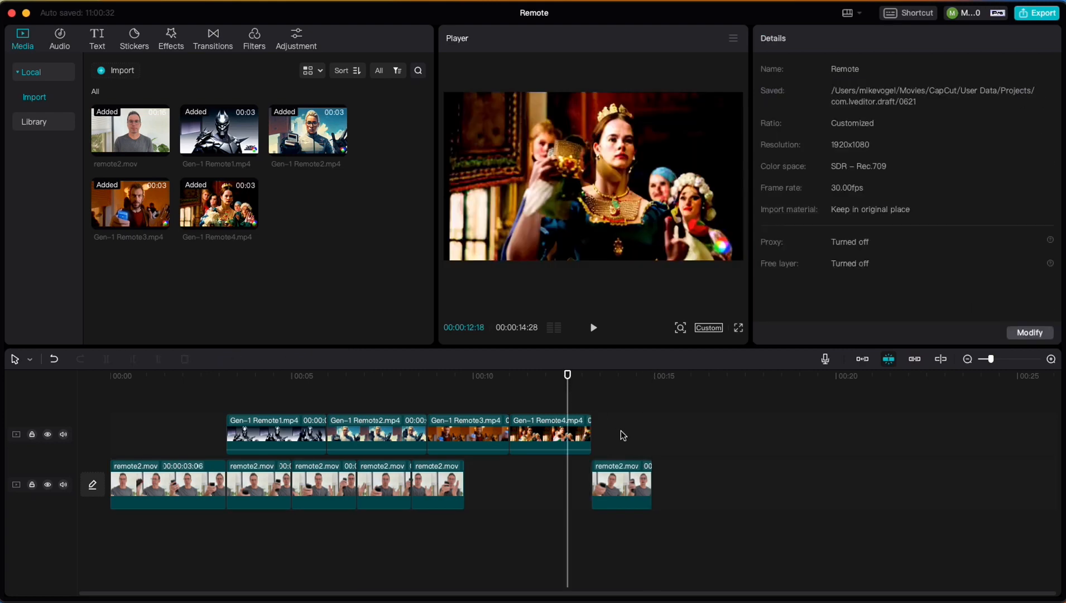
drag(621, 475, 492, 475)
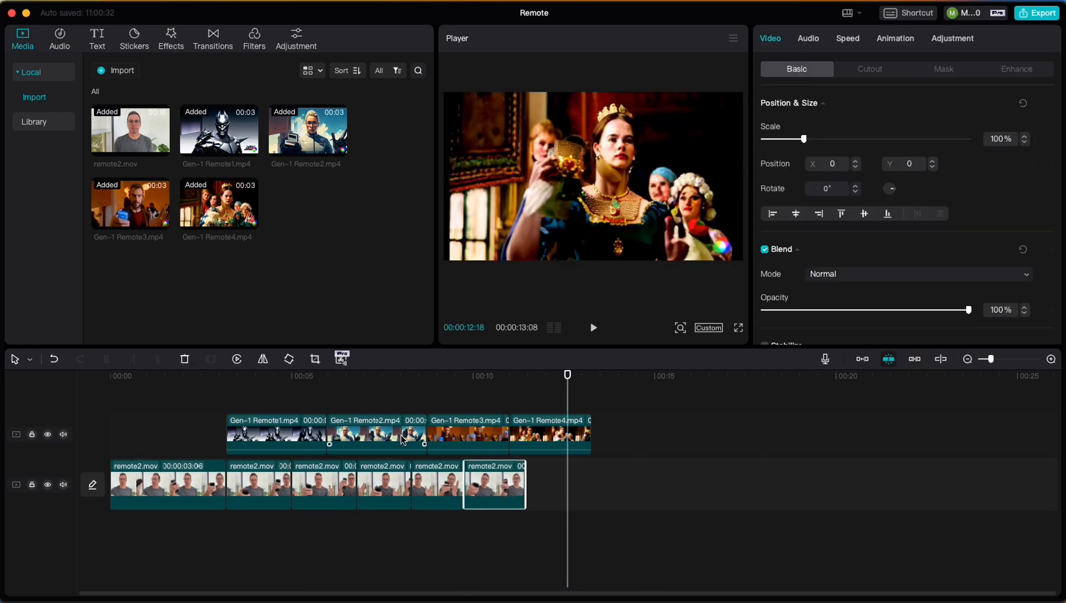
Speed up the Gen-1 Remote1.mp4 clip on the timeline by setting its duration to 1.9 s
click(275, 424)
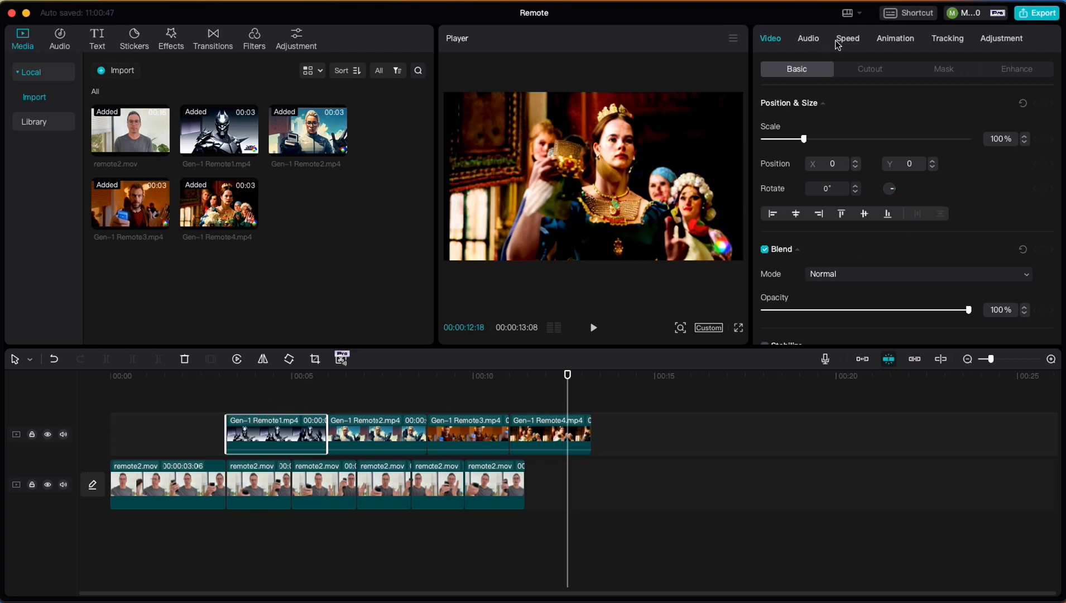
click(848, 39)
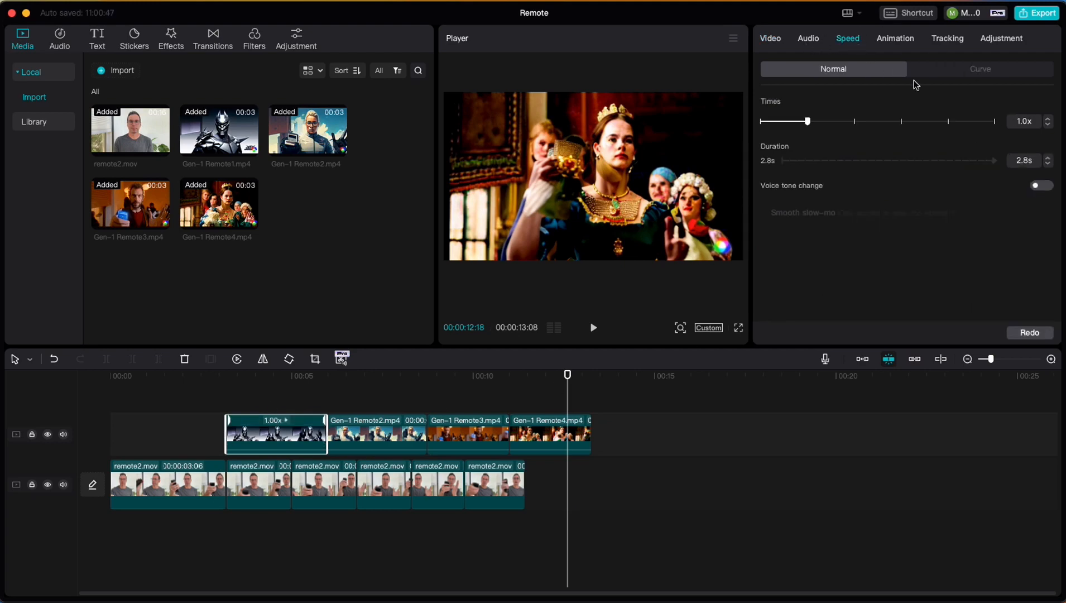
click(1048, 164)
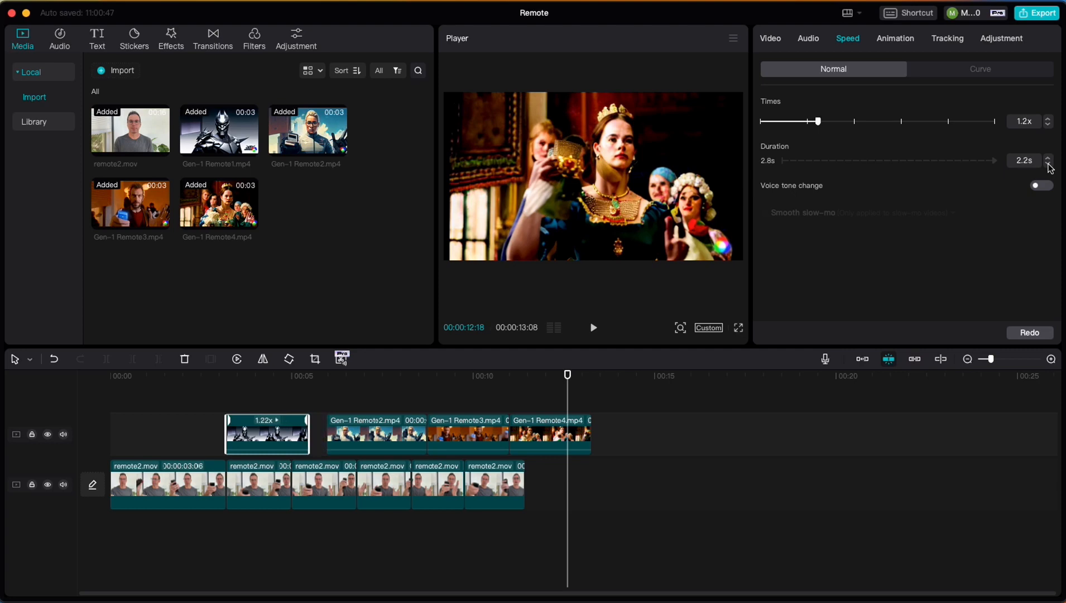
click(1049, 166)
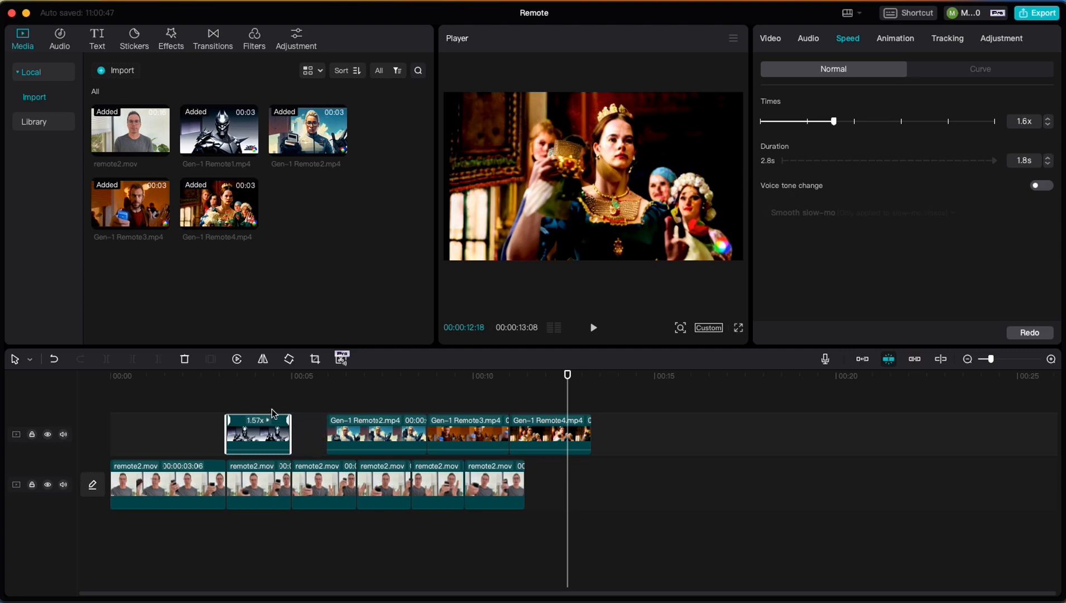
click(284, 380)
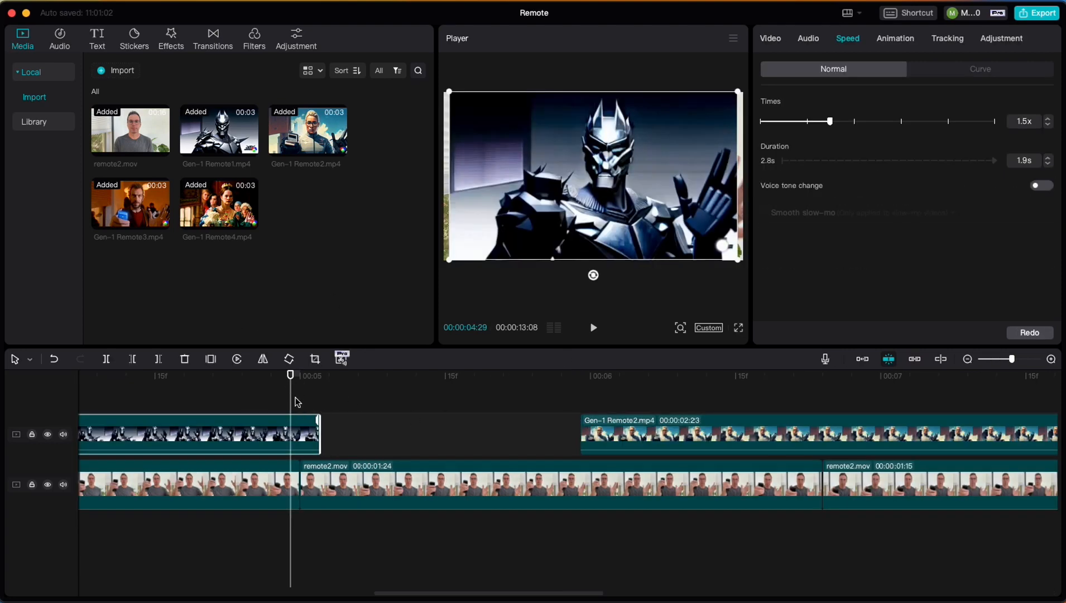
Move the Gen-1 Remote2.mp4 clip to start at 00:00:05:01 and speed it up to a duration of 1.8 s
drag(289, 379, 310, 379)
drag(671, 435, 408, 434)
scroll(552, 419, right, 3)
scroll(551, 418, right, 5)
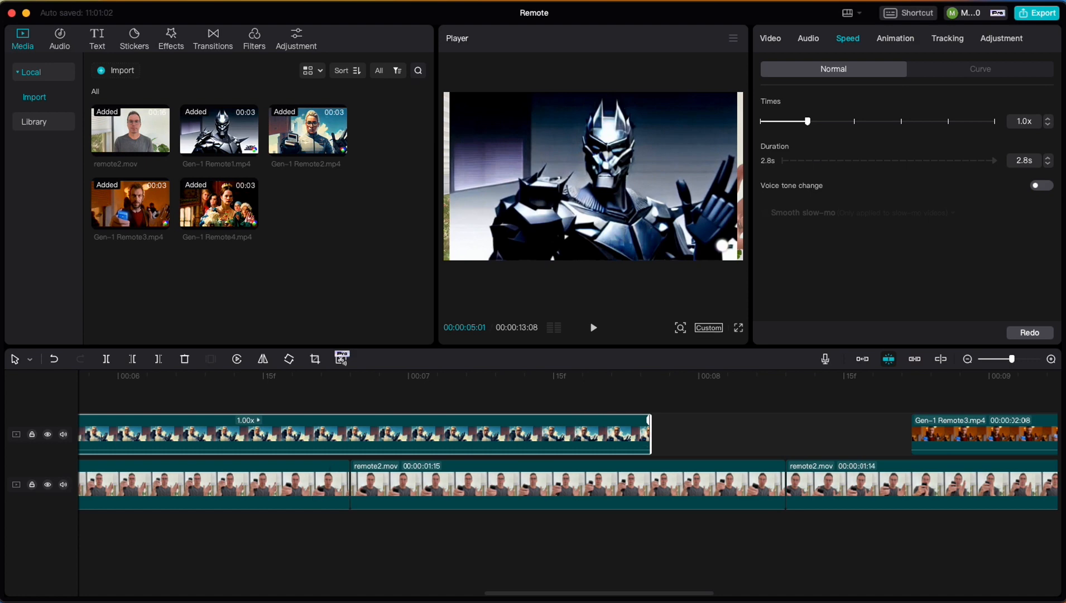
click(1048, 165)
click(1048, 165)
click(1048, 166)
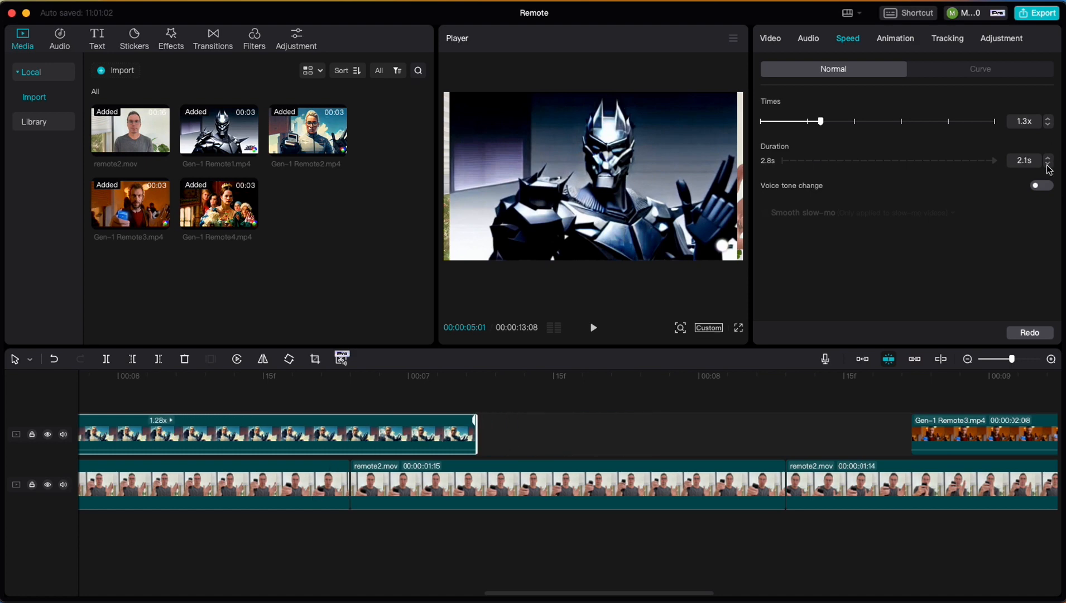
click(1048, 165)
click(1048, 165)
click(1048, 165)
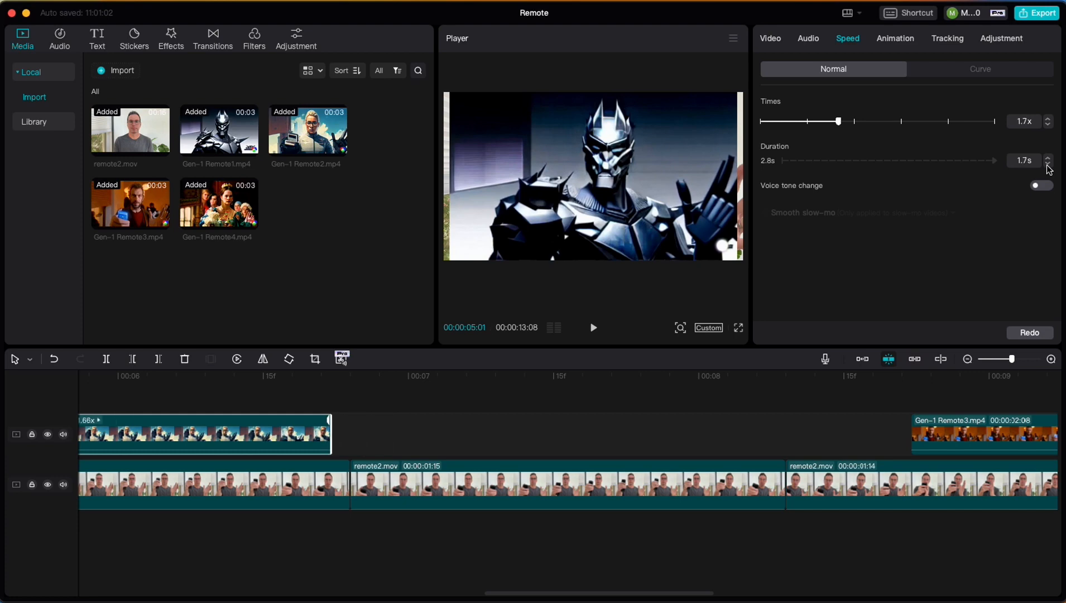
click(1049, 158)
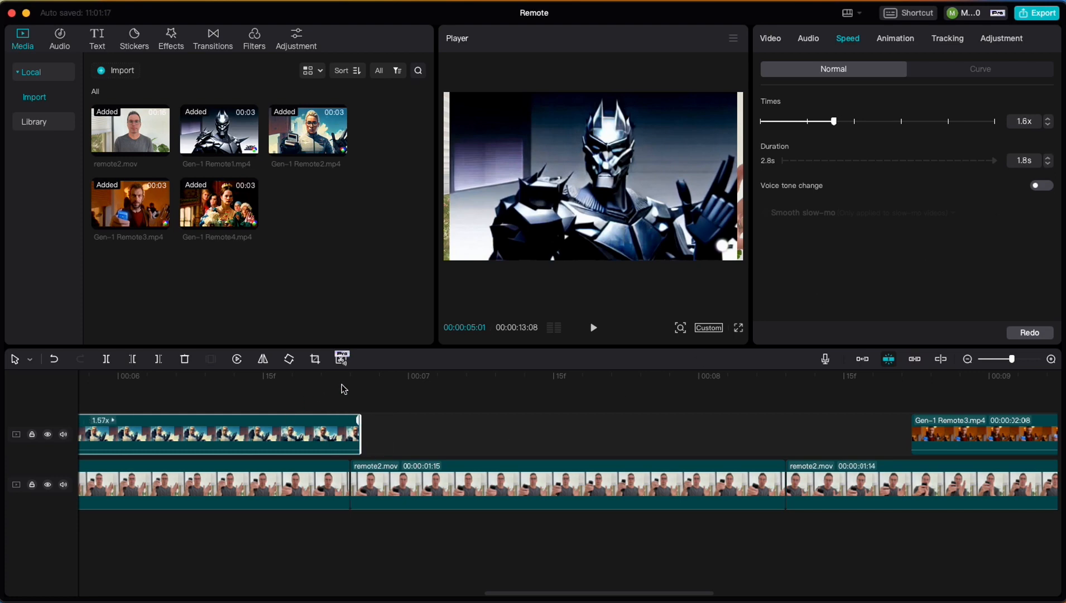
Move the Gen-1 Remote3.mp4 and Gen-1 Remote4.mp4 clips directly behind the preceding Gen-1 clips and speed each up to a 1.5 s duration
drag(959, 438, 406, 431)
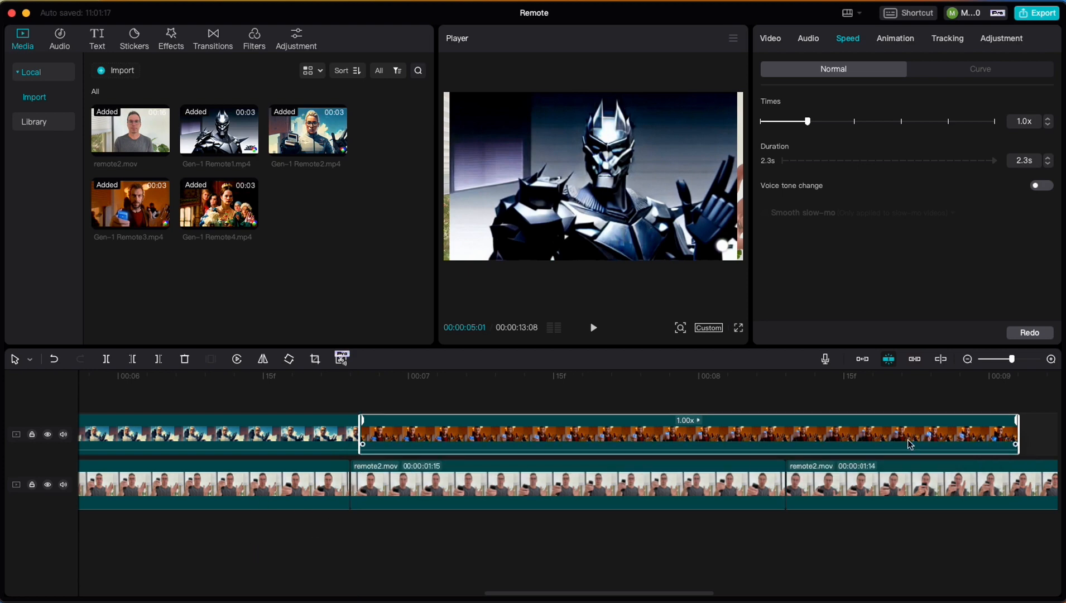
click(1048, 164)
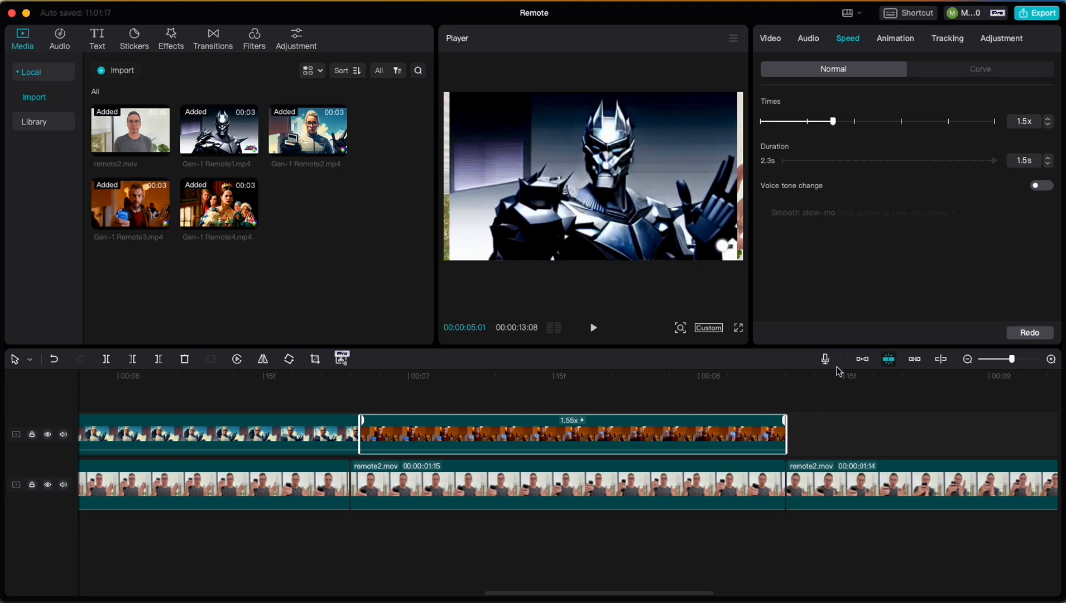
scroll(826, 385, right, 5)
key(super+minus)
key(super+minus)
drag(703, 426, 507, 432)
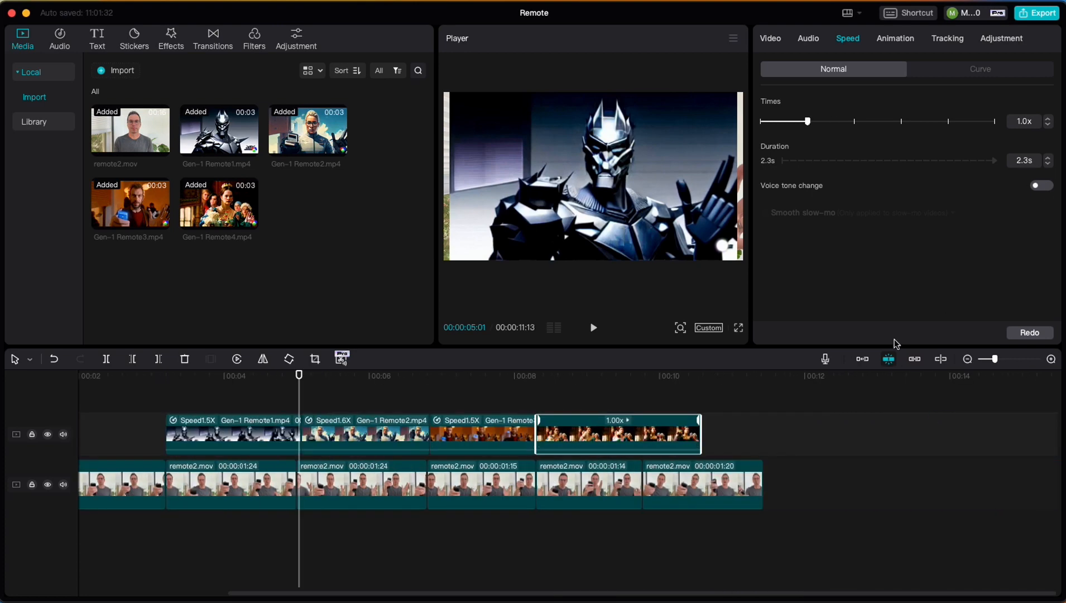
click(1050, 163)
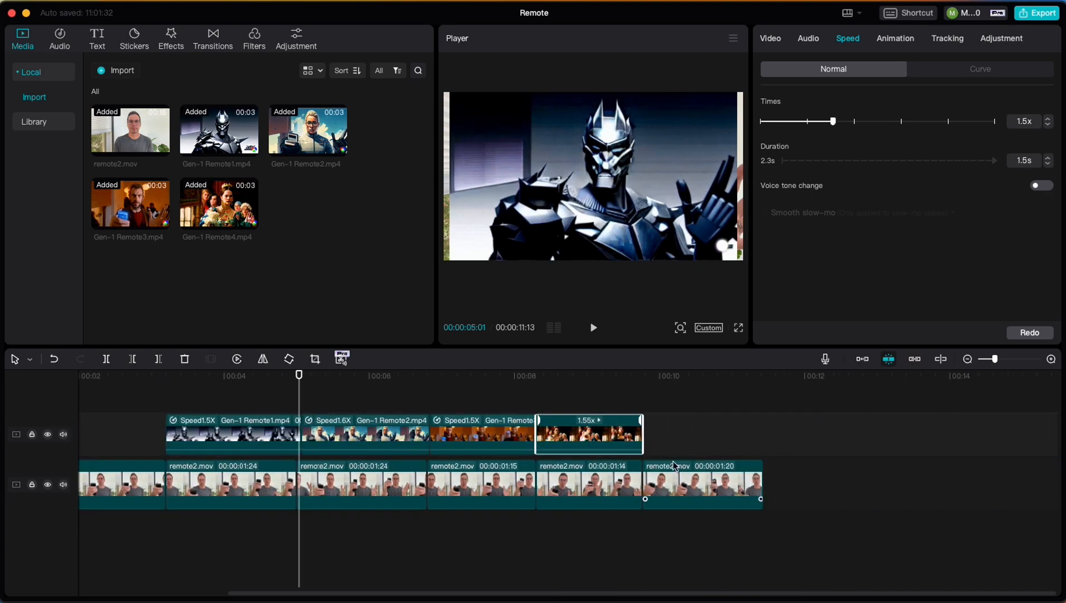
Play the sequence from 00:00:03:02 and select the Gen-1 Remote4.mp4 clip to examine how it covers the frame
click(156, 392)
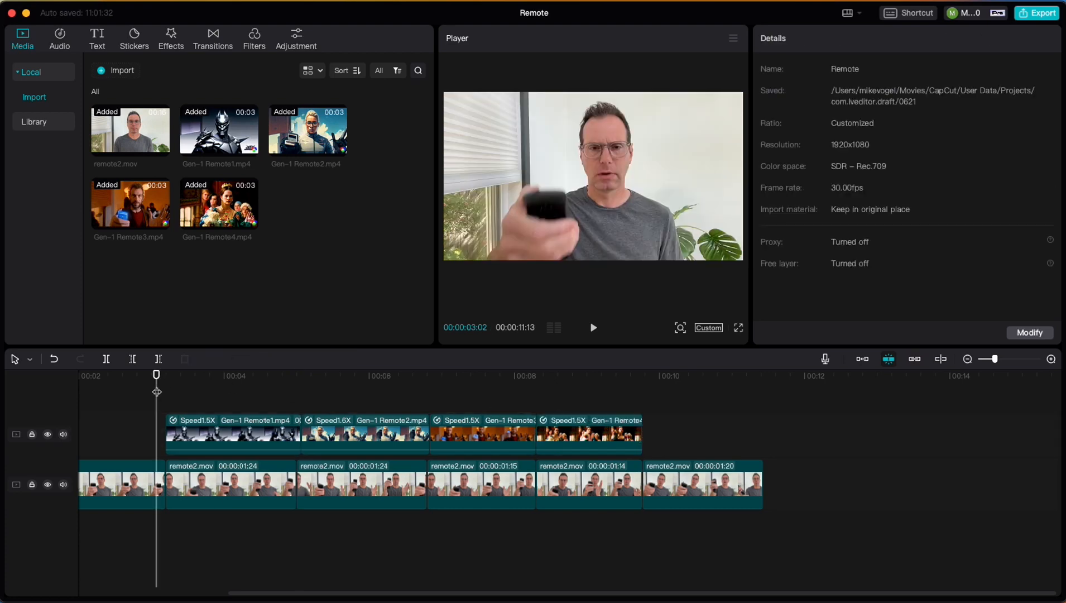
key(space)
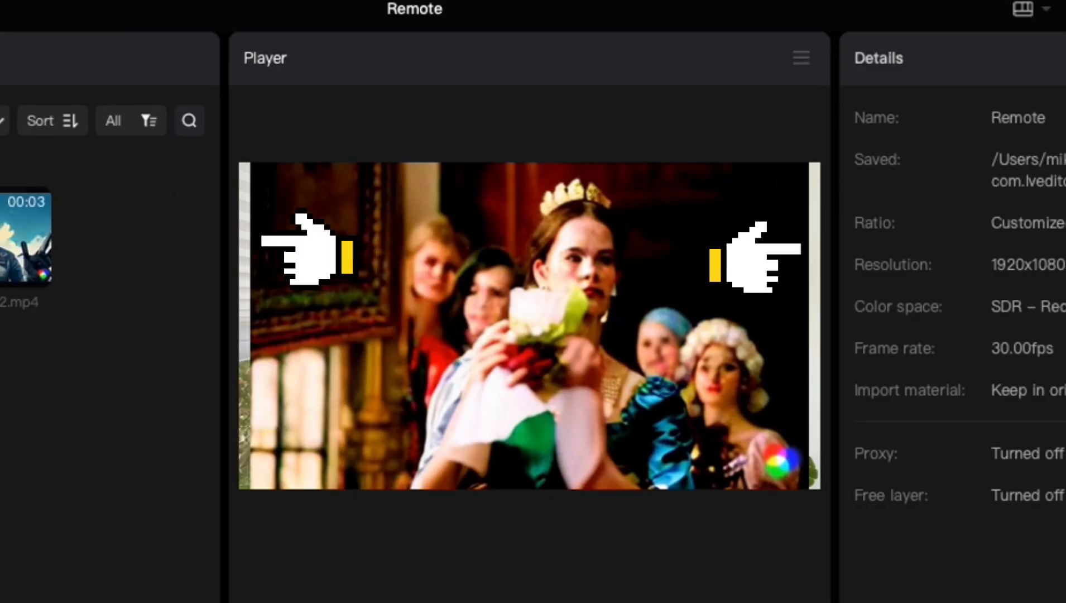
click(529, 325)
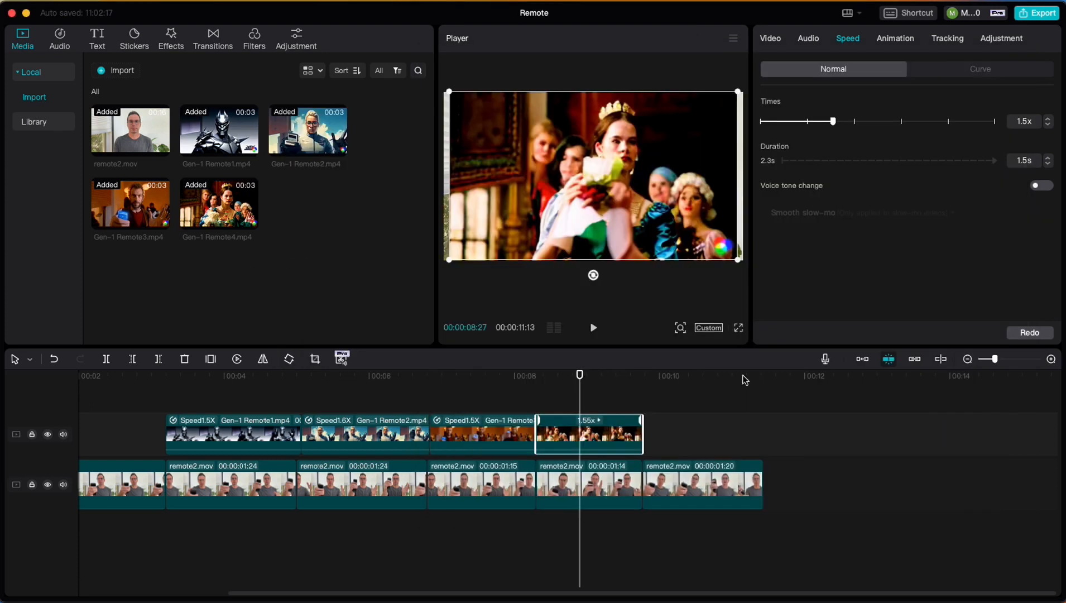
Set the project's customized resolution to 768 x 448 and save the project settings
click(709, 328)
click(755, 360)
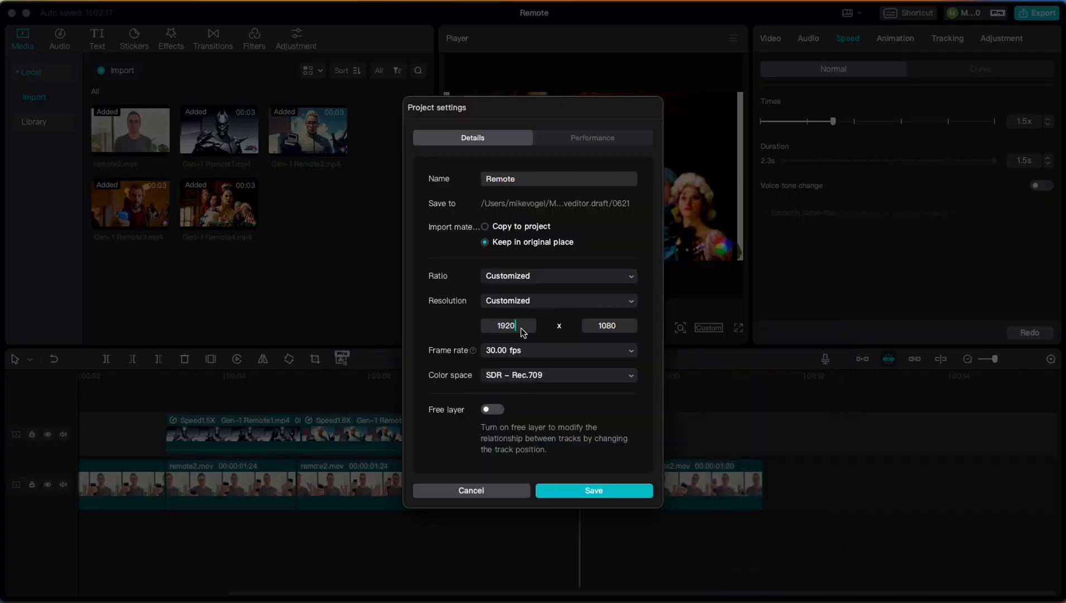
key(BackSpace)
key(BackSpace)
key(BackSpace)
key(BackSpace)
text(768)
double_click(612, 328)
text(44)
click(581, 491)
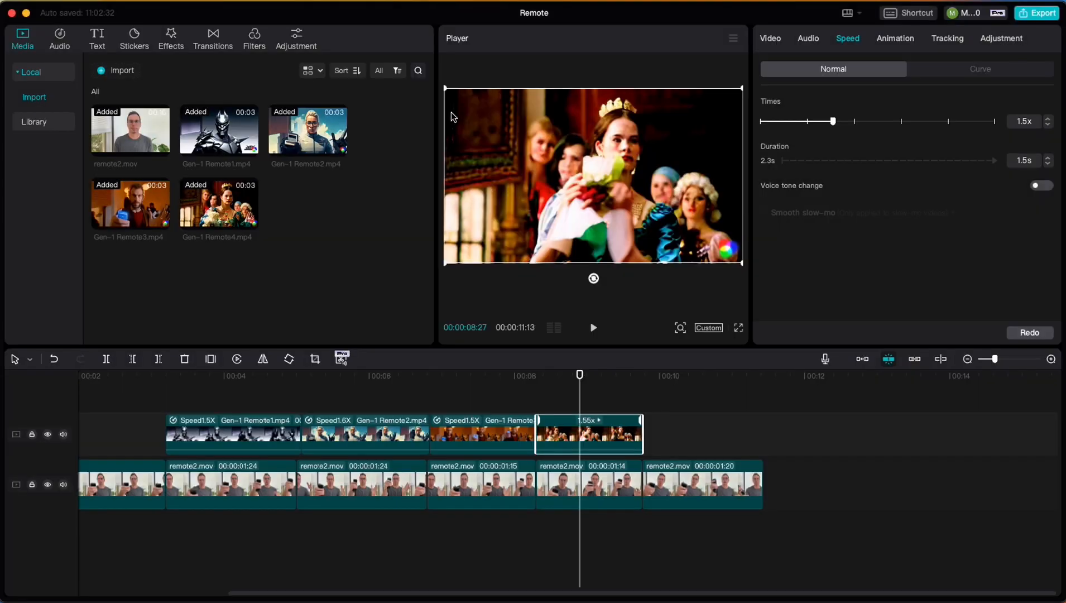
Play the sequence from 00:00:00:00 to review the Gen-1 clips at the new project resolution
click(147, 375)
drag(147, 382, 89, 380)
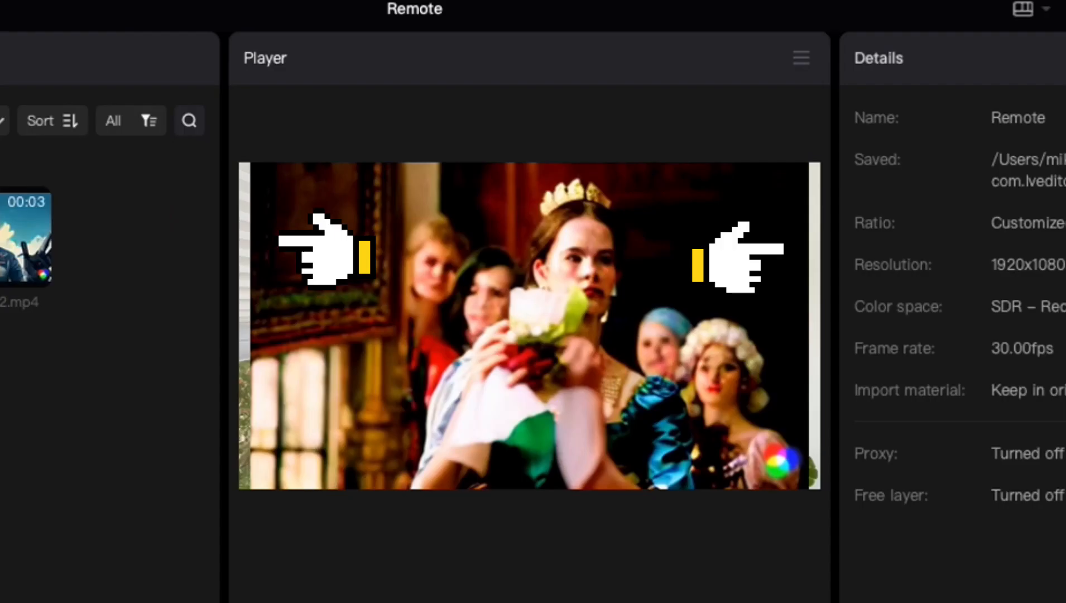
click(593, 176)
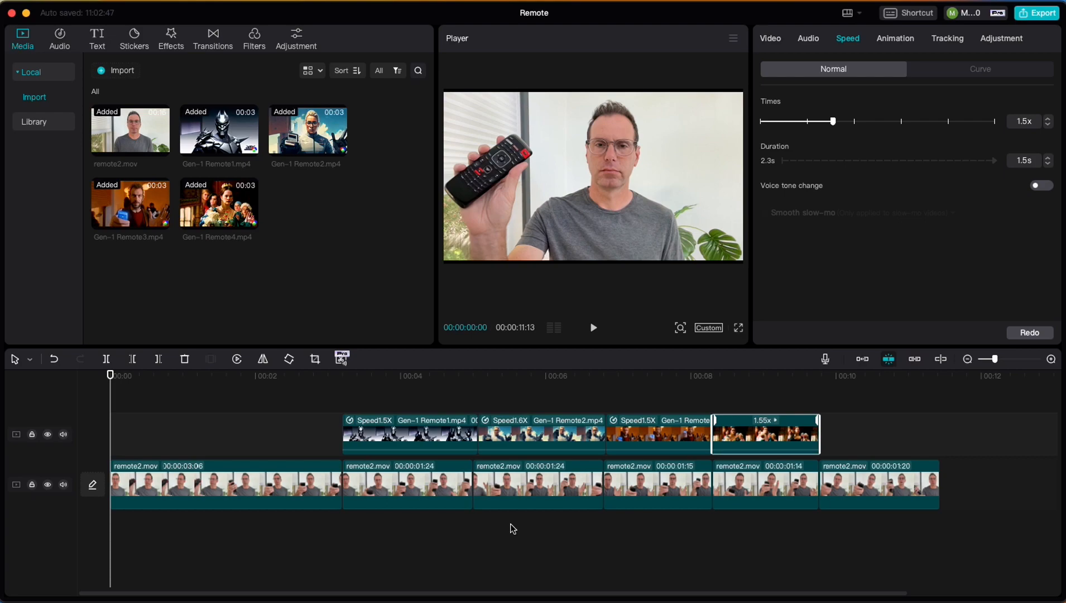
click(593, 327)
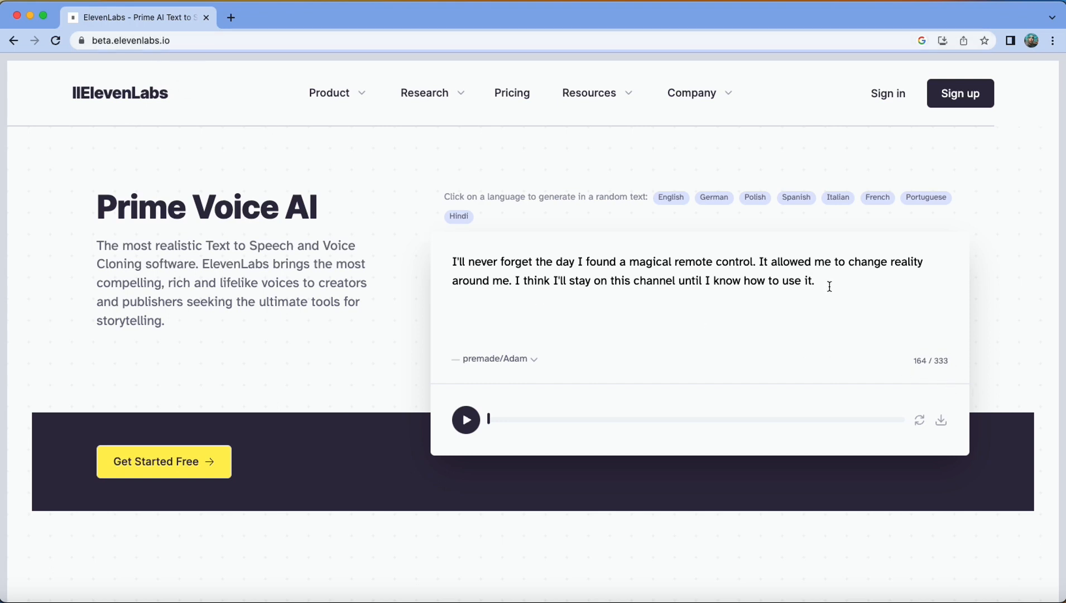
Switch to ElevenLabs in the browser and choose the premade/Rachel voice for the magical remote control text
drag(830, 279, 427, 254)
click(558, 276)
click(533, 360)
scroll(540, 373, down, 2)
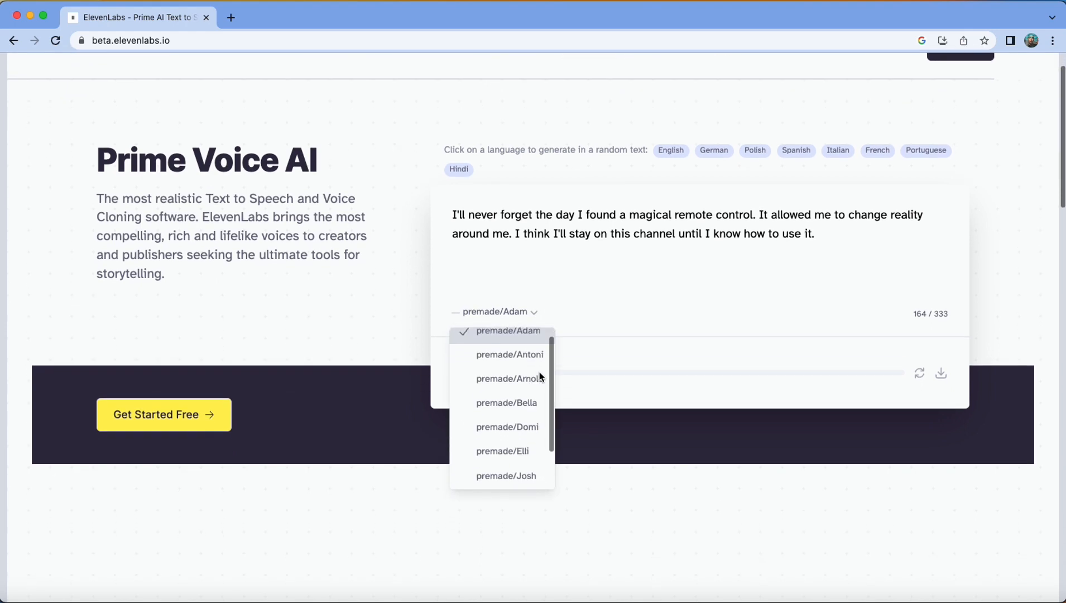
scroll(519, 383, down, 1)
click(537, 446)
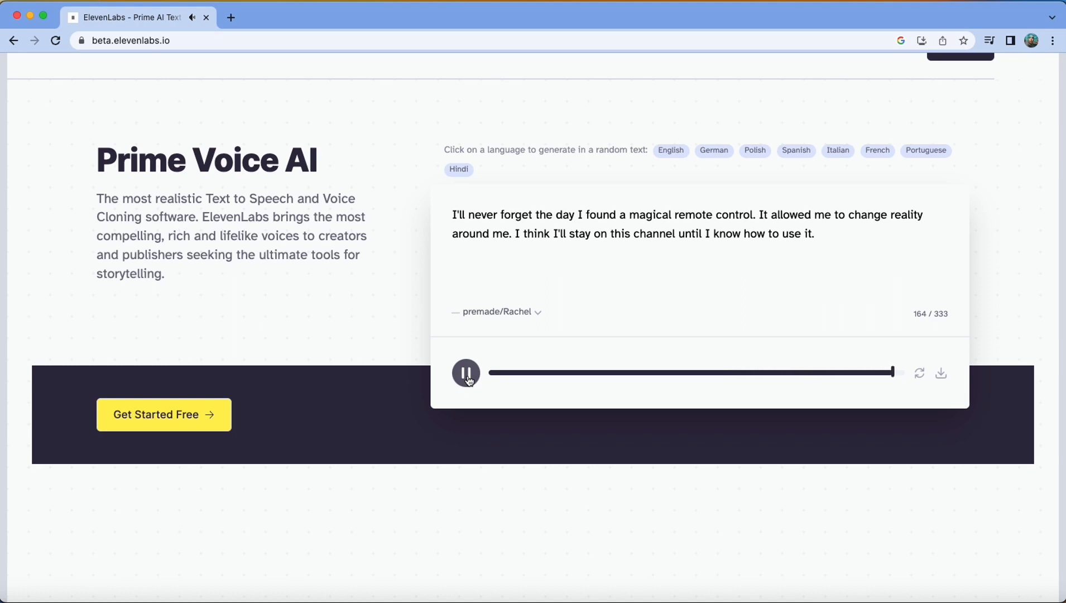
Download the generated voiceover premade_Rachel.mp3 to the 062123 - Demo - Remote Gen-1 folder and import it into the CapCut project
click(941, 373)
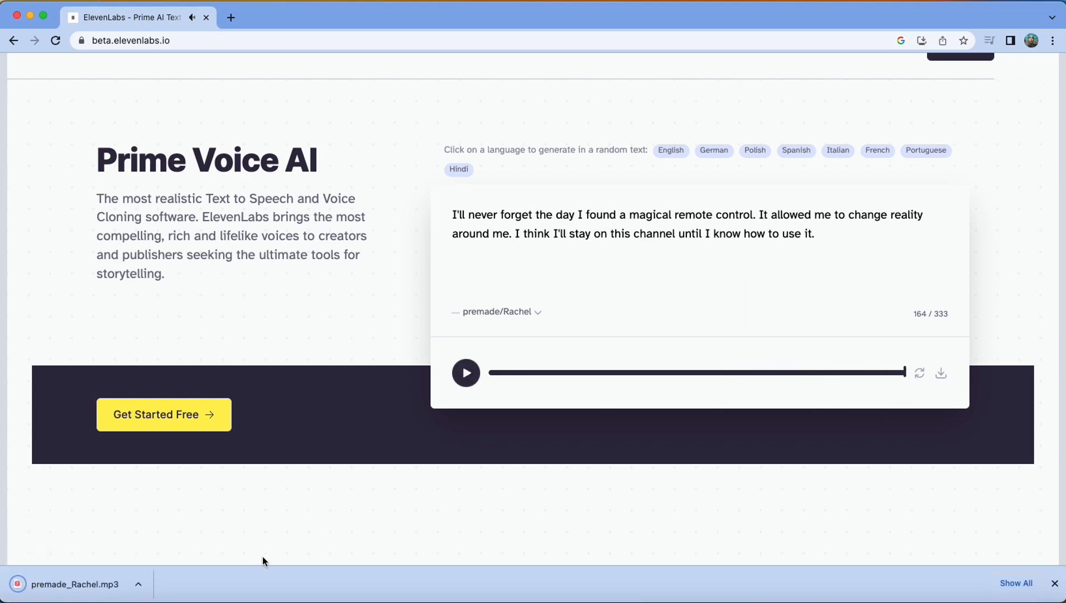
drag(75, 584, 521, 377)
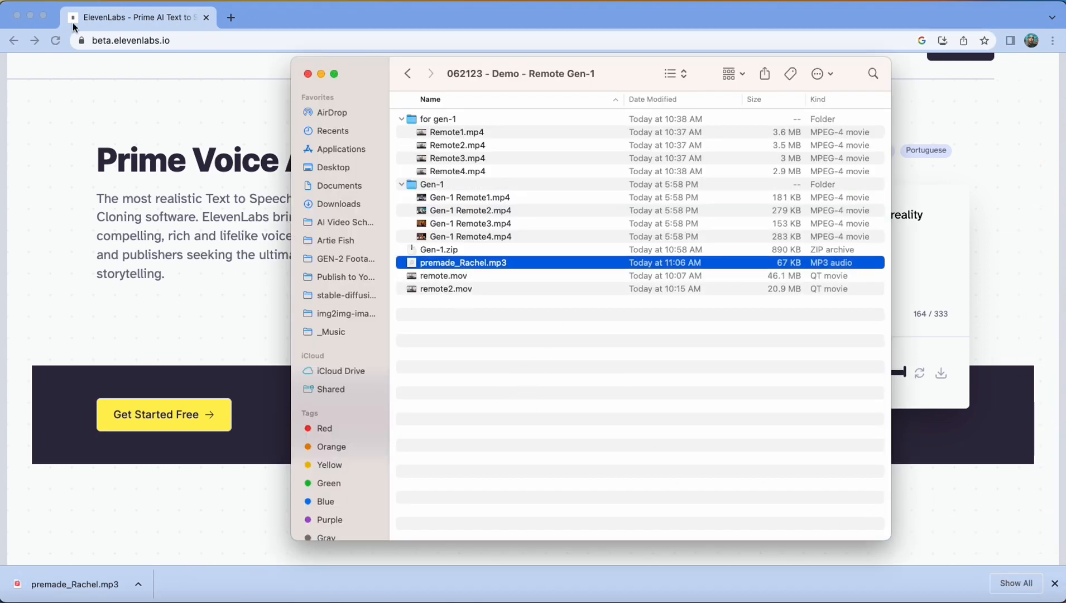
click(17, 17)
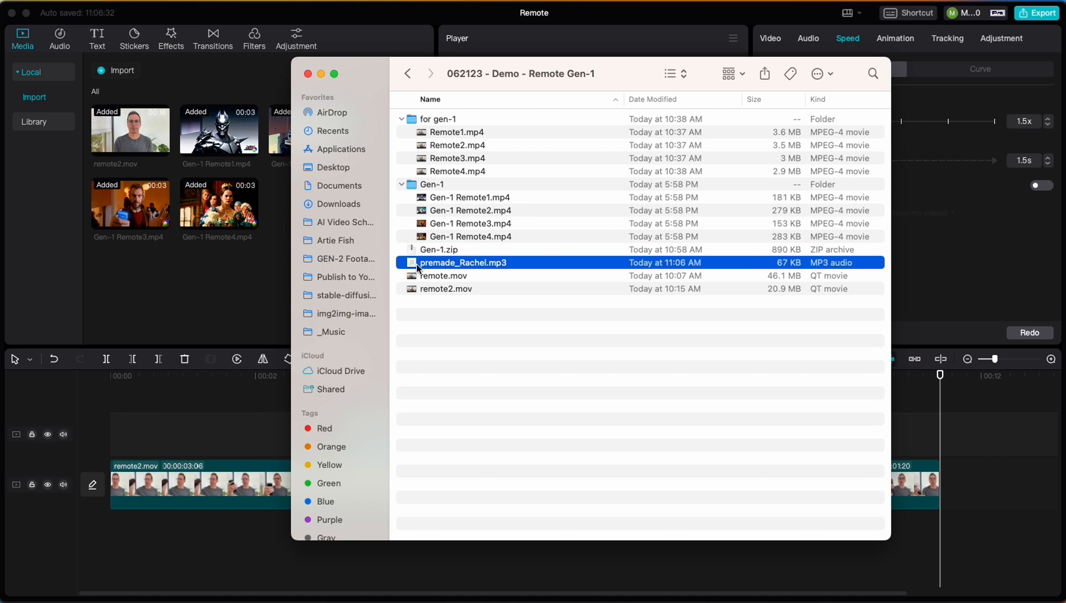
drag(417, 268, 171, 271)
click(262, 274)
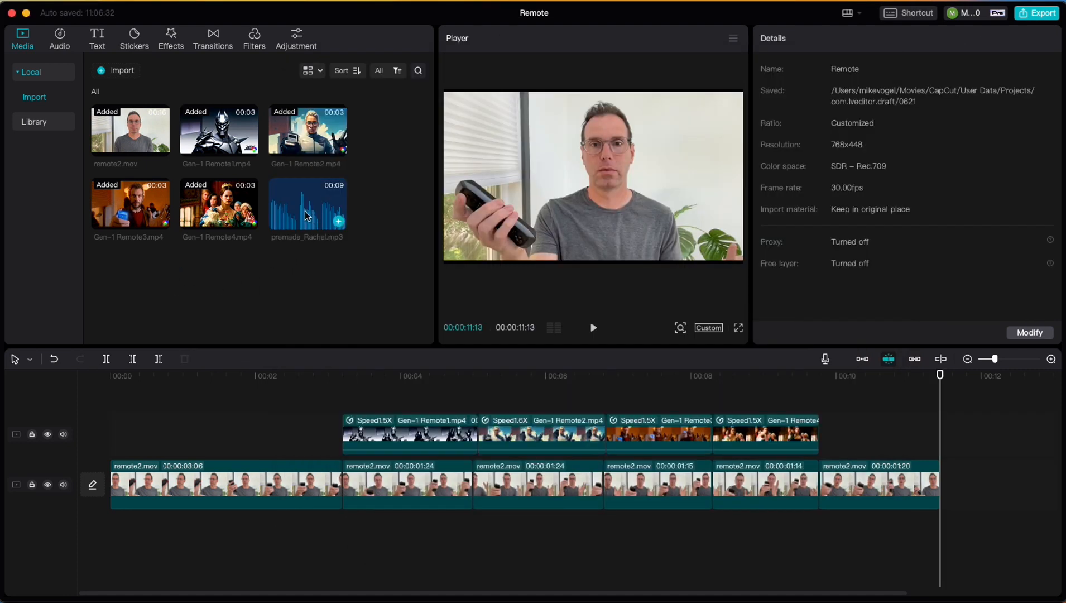
Place premade_Rachel.mp3 on an audio track below the video, slightly after the start, and play the sequence from the beginning
drag(306, 216, 97, 527)
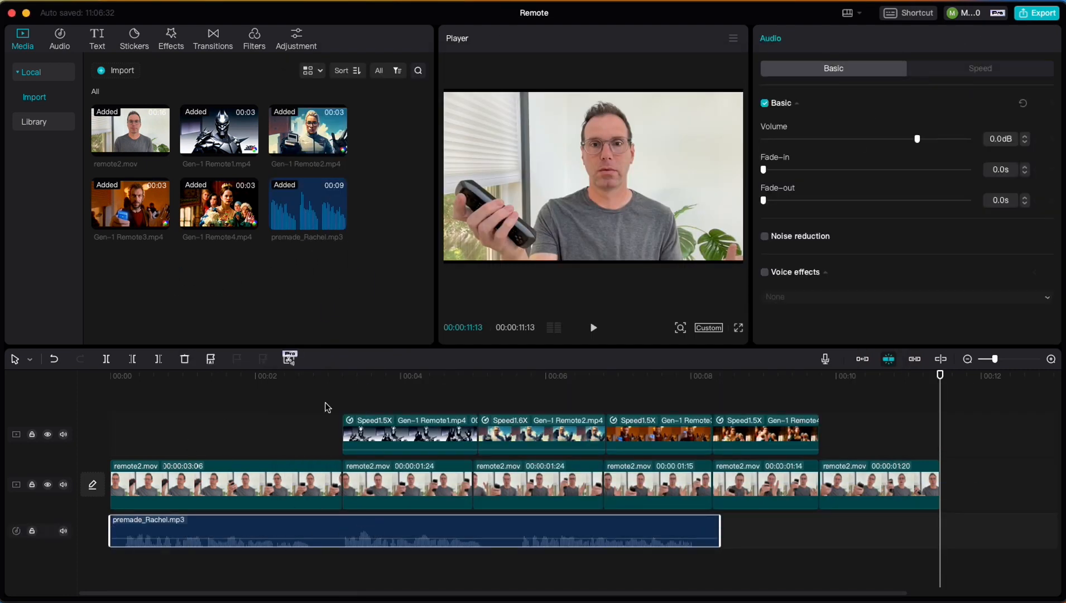
mouse_move(247, 526)
mouse_down()
mouse_move(457, 527)
mouse_move(259, 512)
mouse_up()
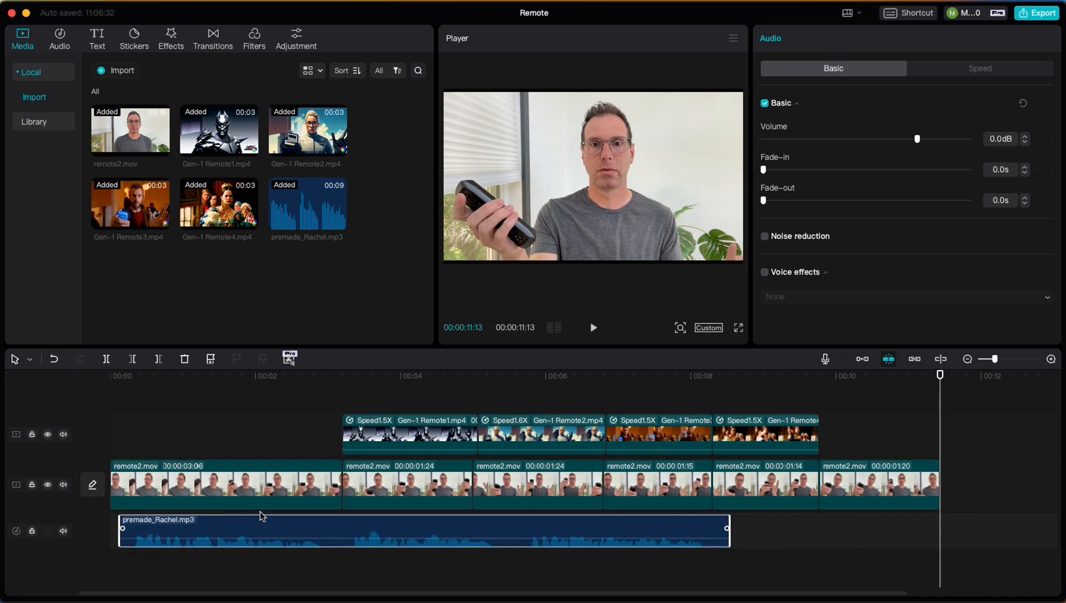
click(111, 379)
key(space)
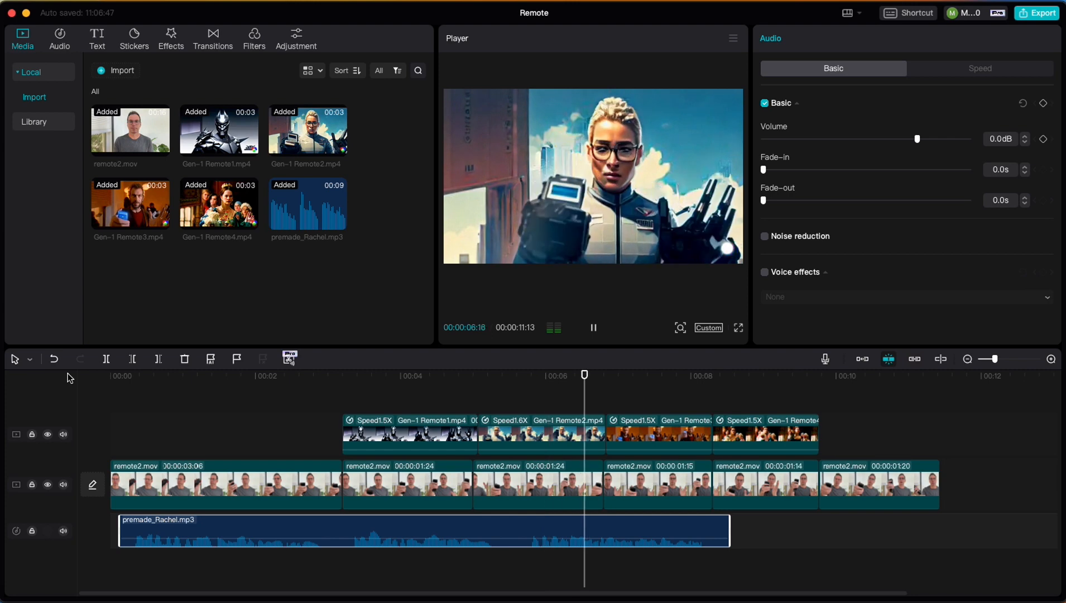
key(space)
Split premade_Rachel.mp3 at about 5.7 s, move its second part to the start of the Gen-1 Remote4.mp4 clip, and play the sequence
click(523, 530)
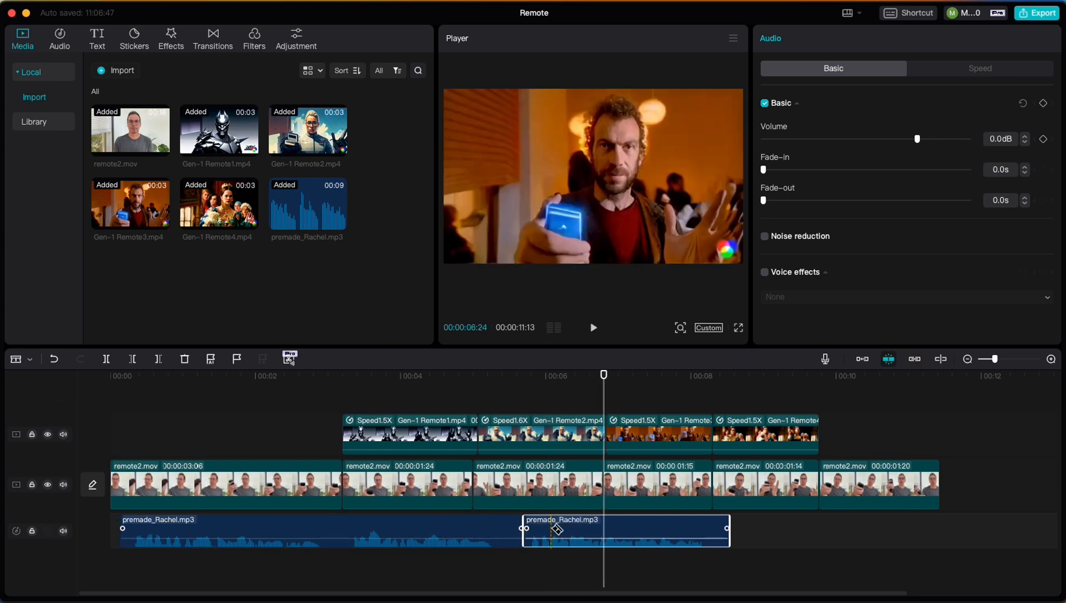
key(a)
drag(571, 529, 764, 525)
key(space)
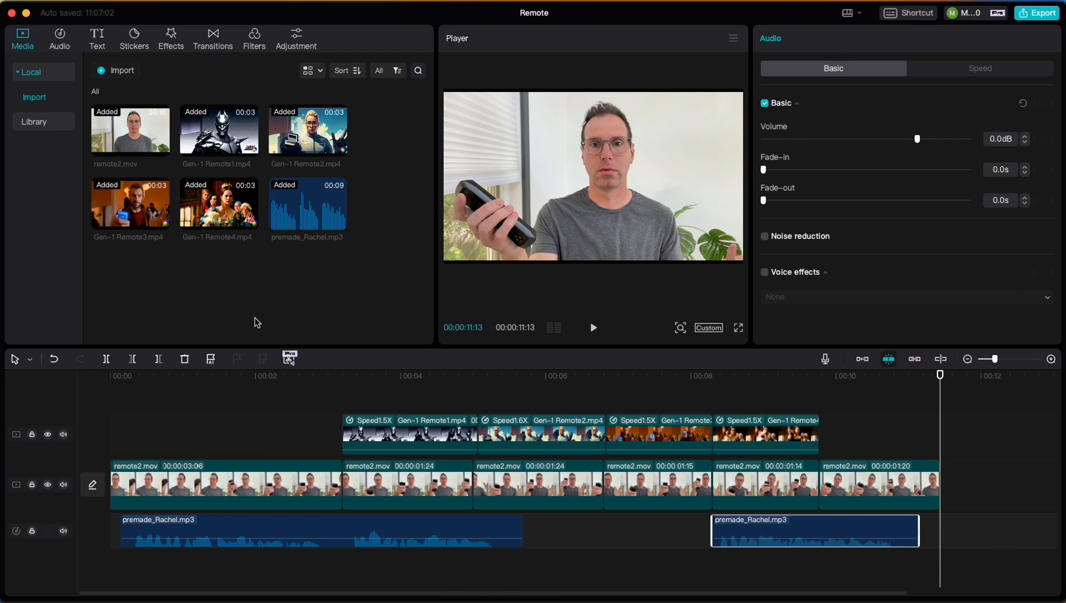
Add the Lazy Sunday track from the music library on its own audio track below the voiceover, starting at 00:00
click(60, 39)
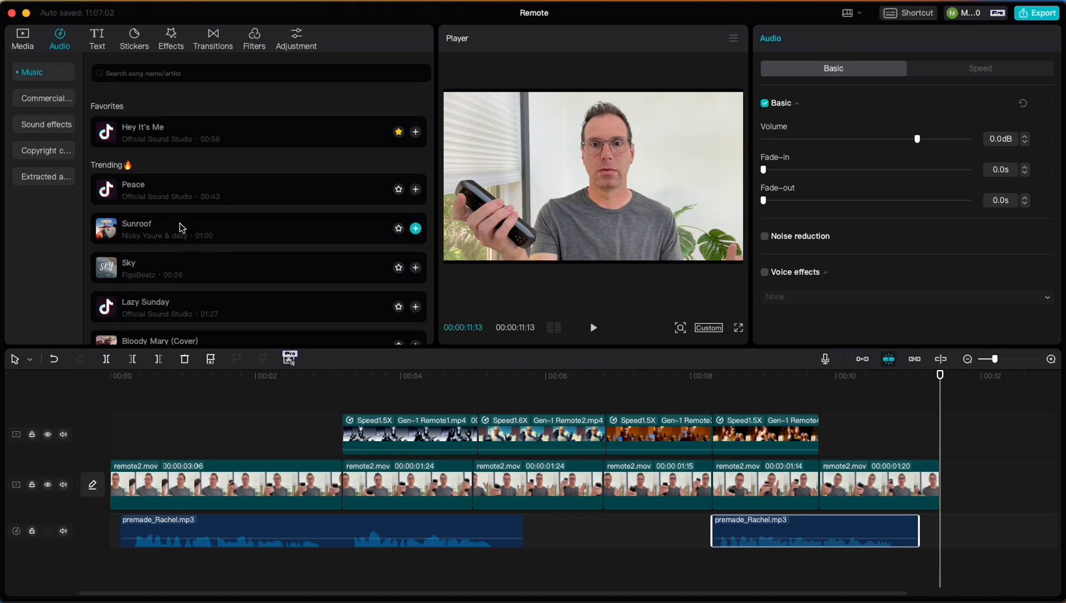
scroll(225, 260, down, 2)
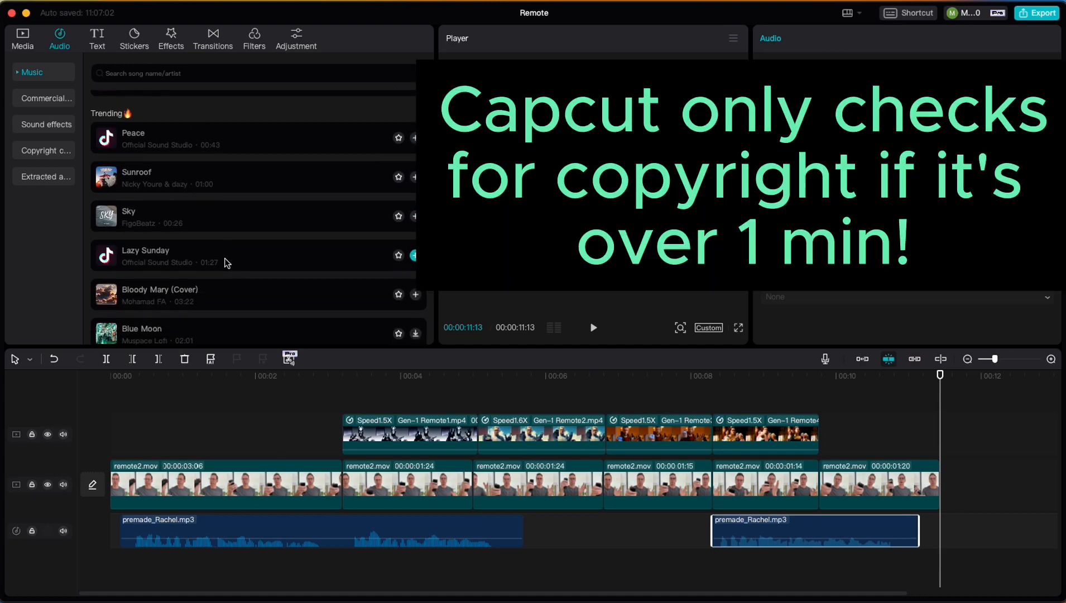
click(190, 254)
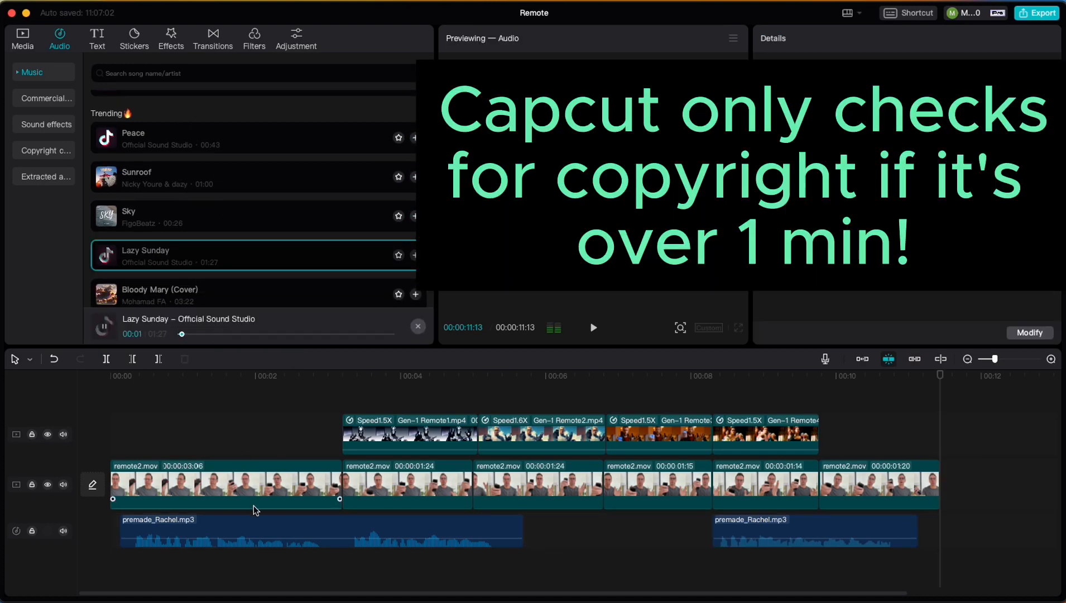
click(415, 255)
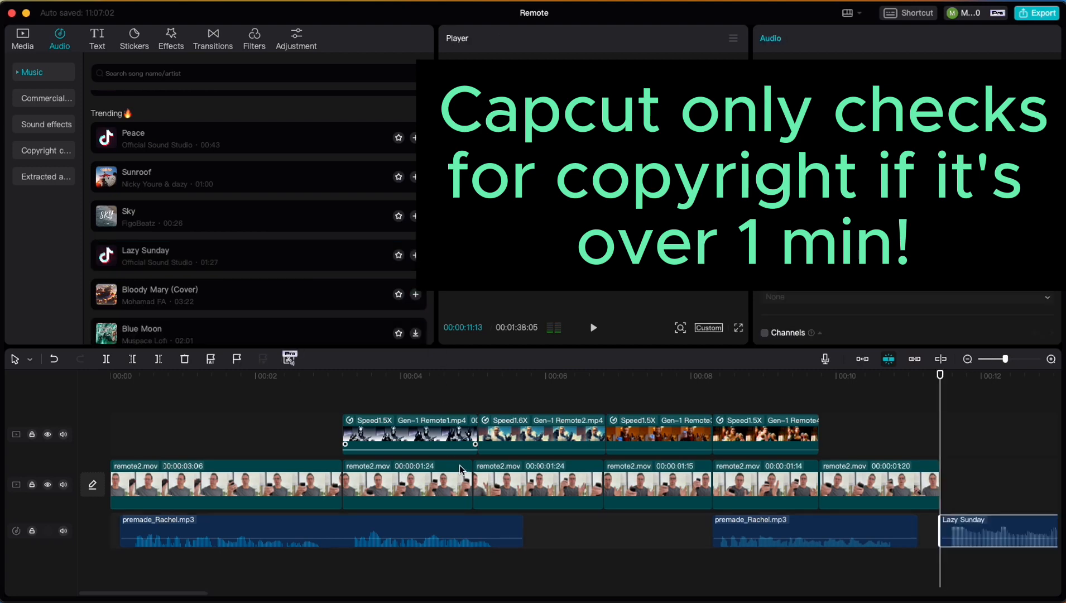
drag(976, 522, 124, 557)
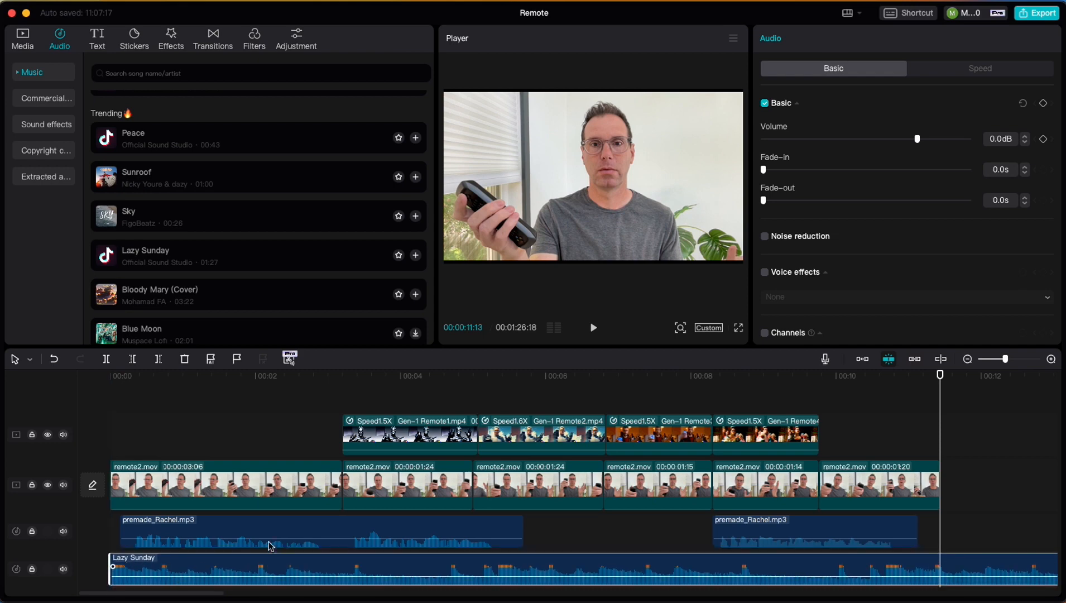
Lower the Lazy Sunday volume to -13.7 dB and play the sequence from the start
drag(917, 139, 881, 139)
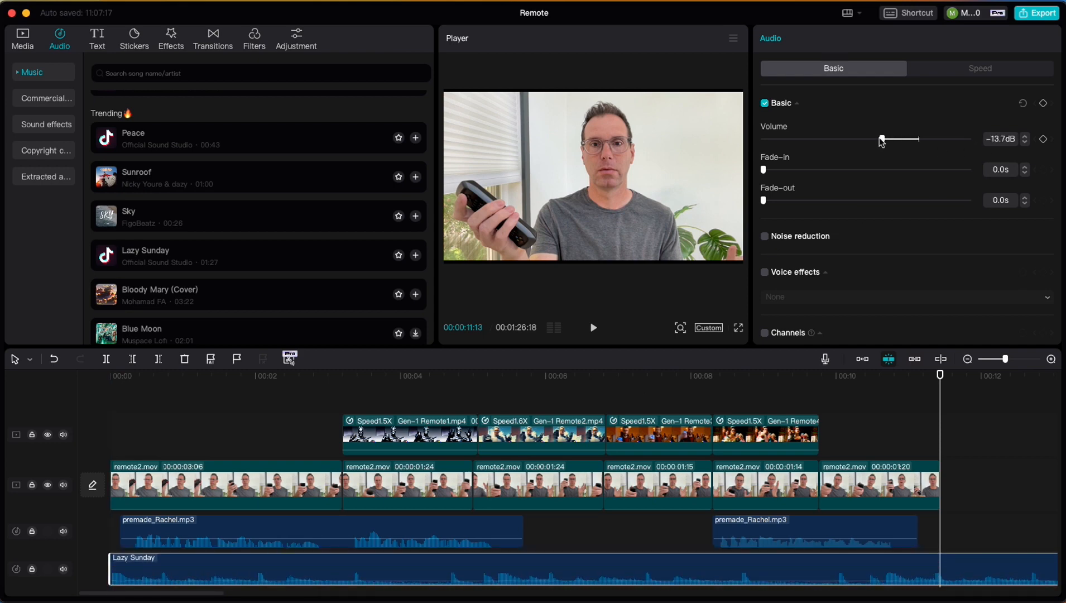
drag(160, 384, 74, 381)
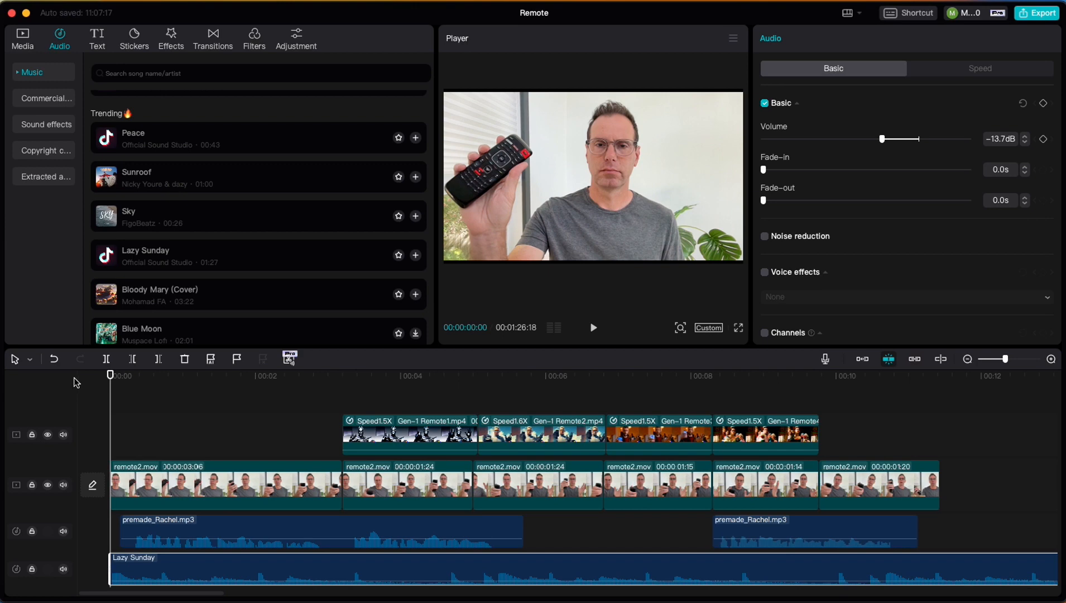
key(space)
Split Lazy Sunday at the end of the last remote2.mov segment and delete the remainder after it
click(531, 565)
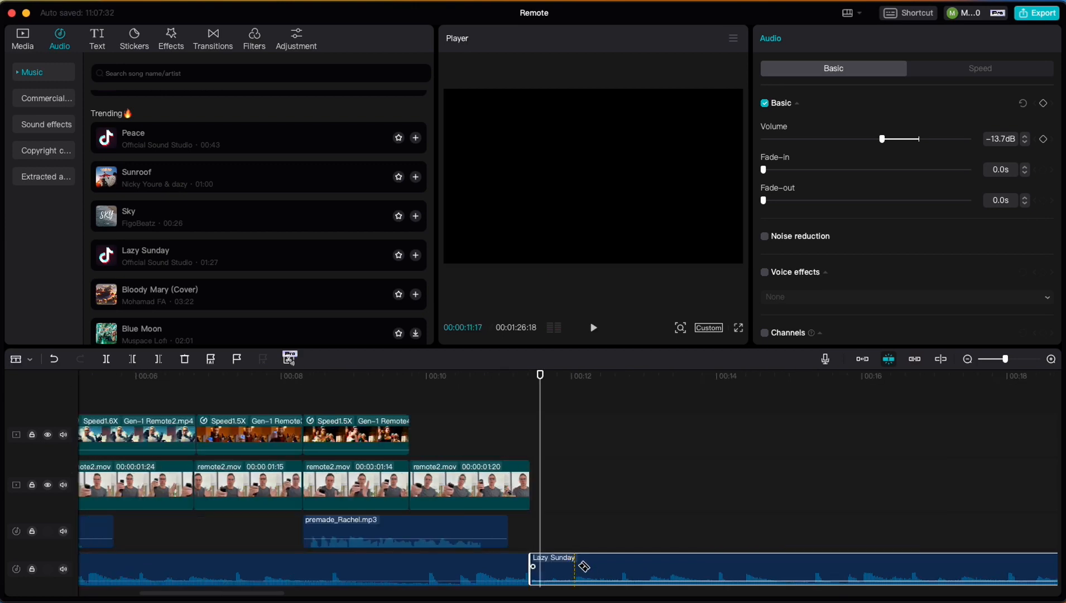
key(a)
key(Delete)
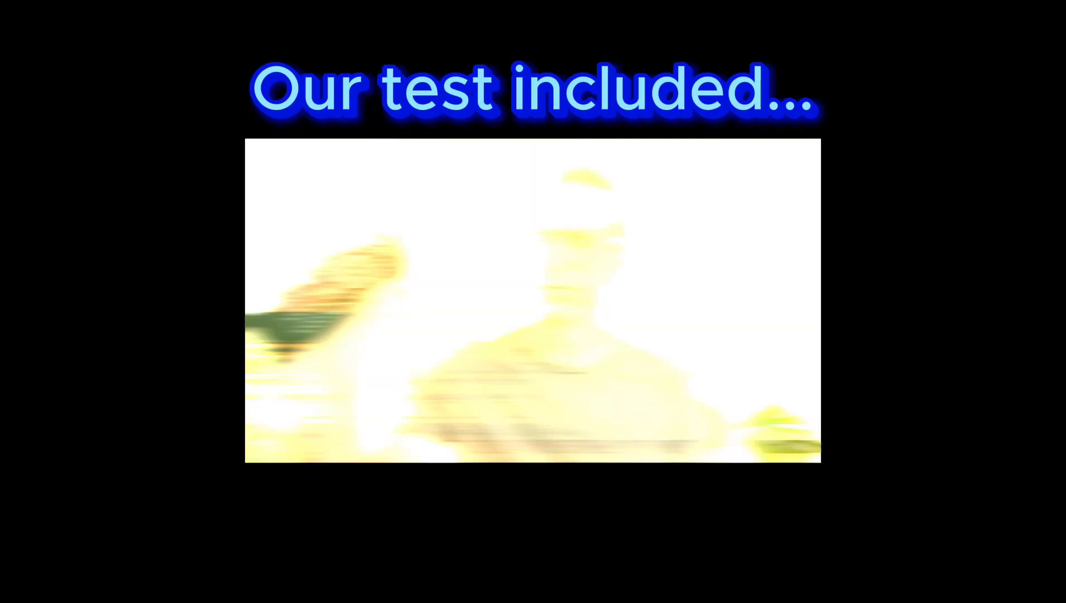